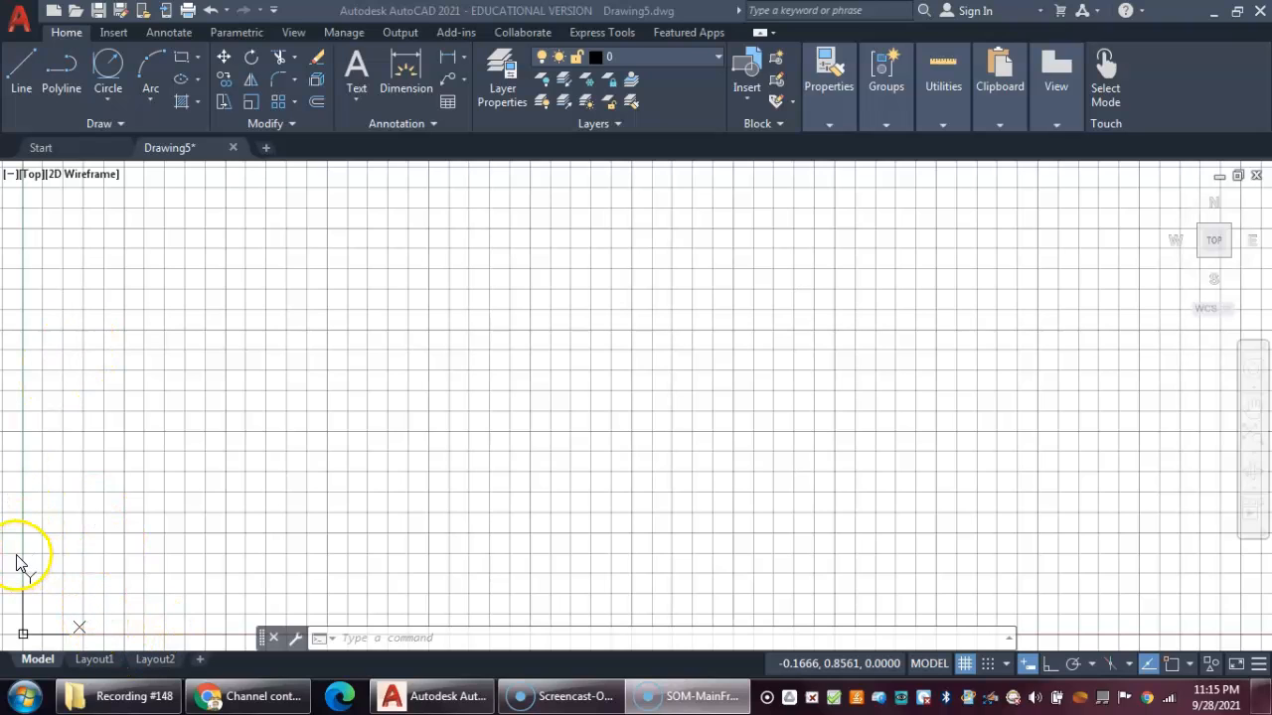
Step: Set the model space limits with the lower-left corner at 0,0 and the upper-right corner at 8,6
left_click(624, 482)
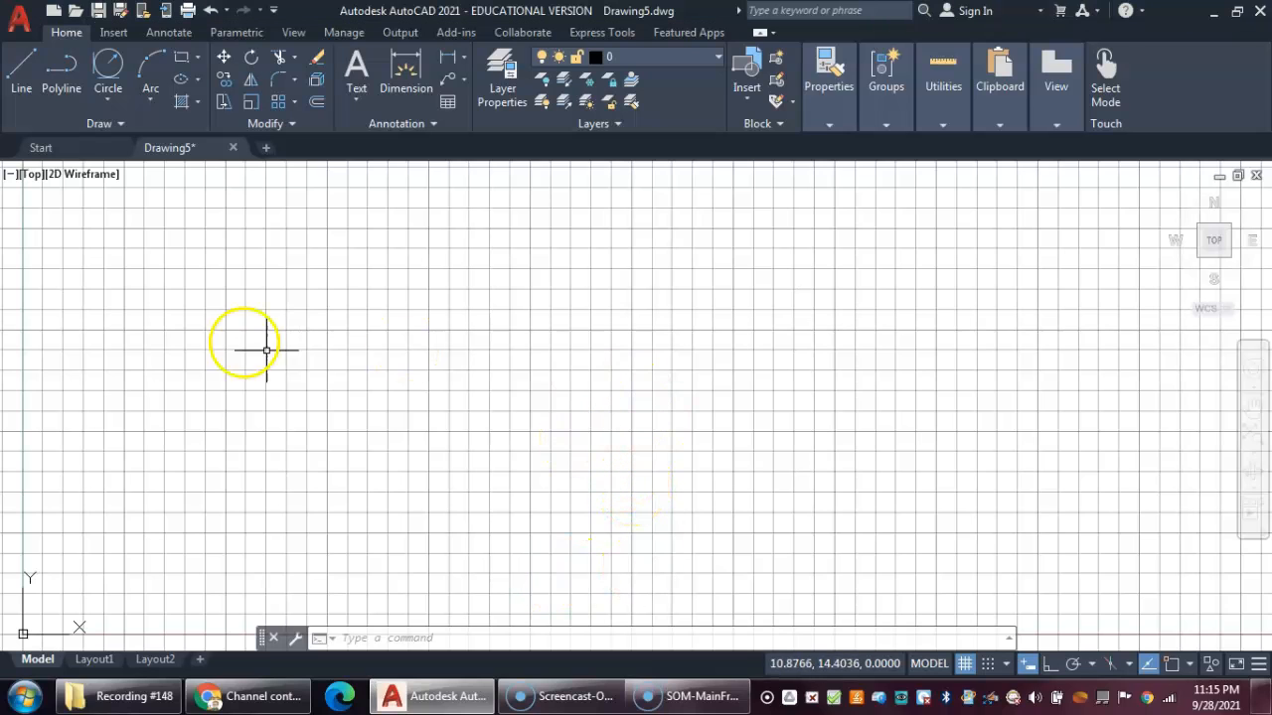
type("LIMe")
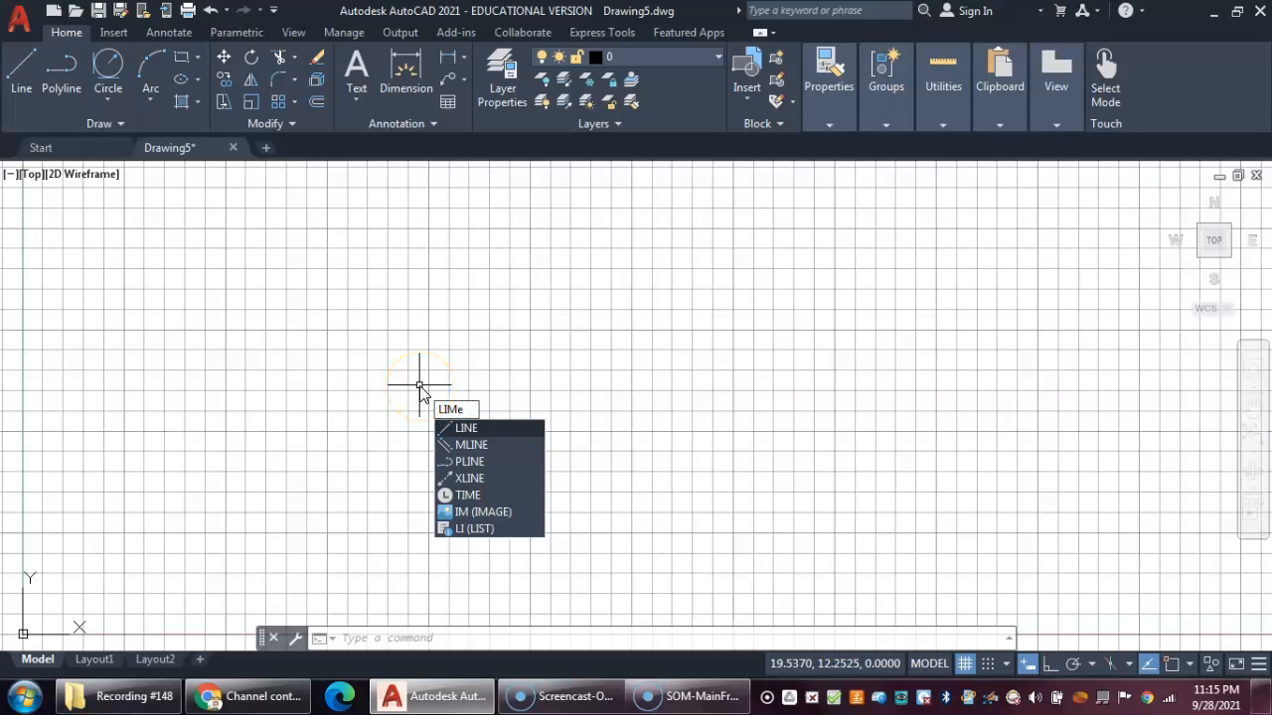
key("BackSpace")
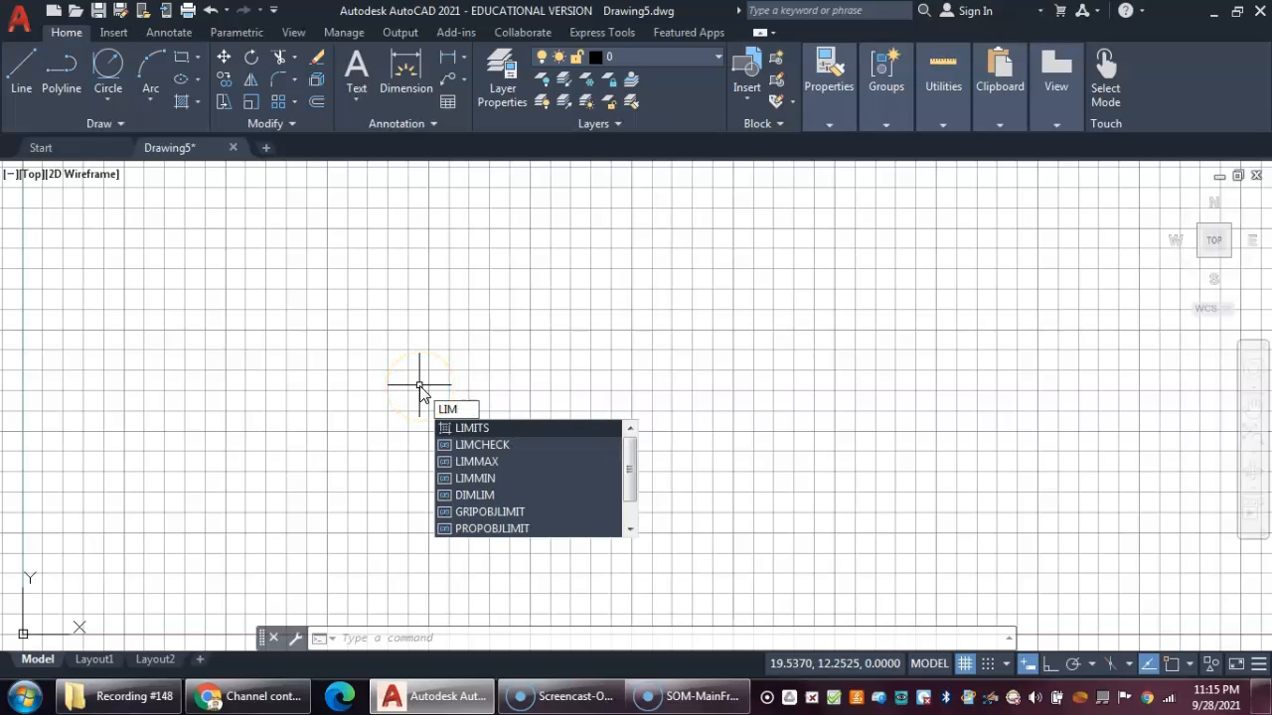
left_click(467, 428)
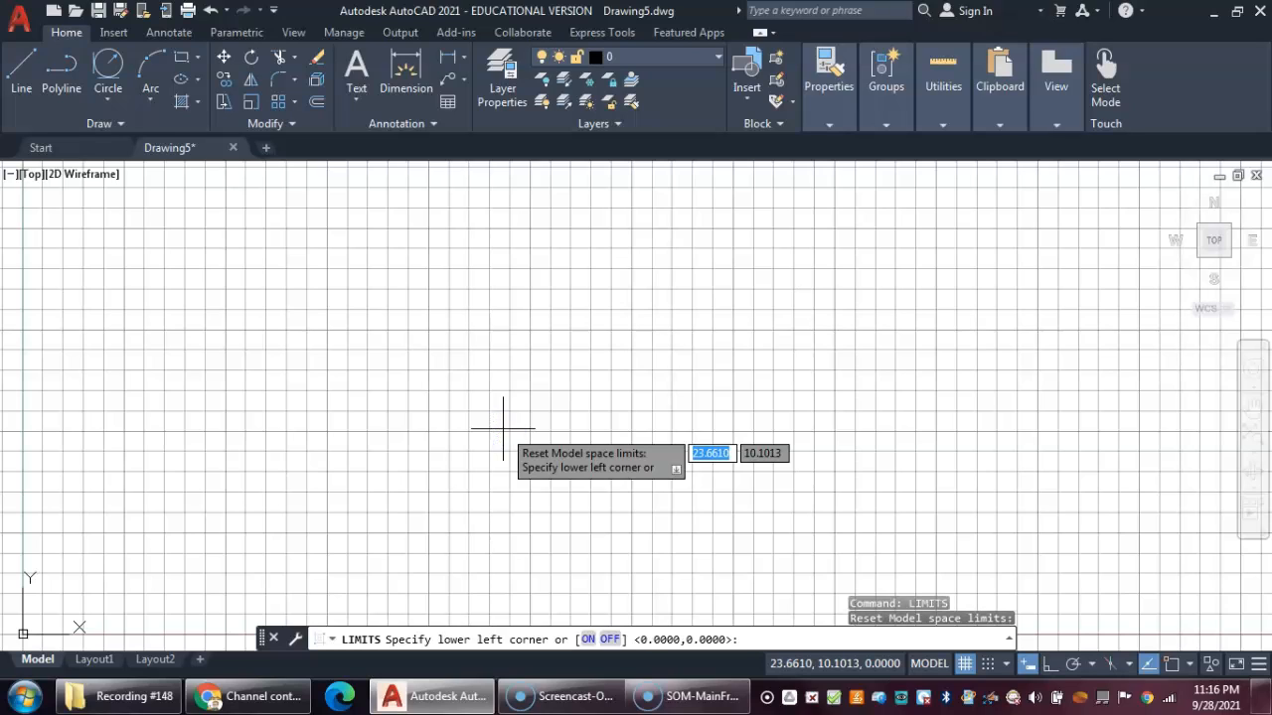
type("0,0")
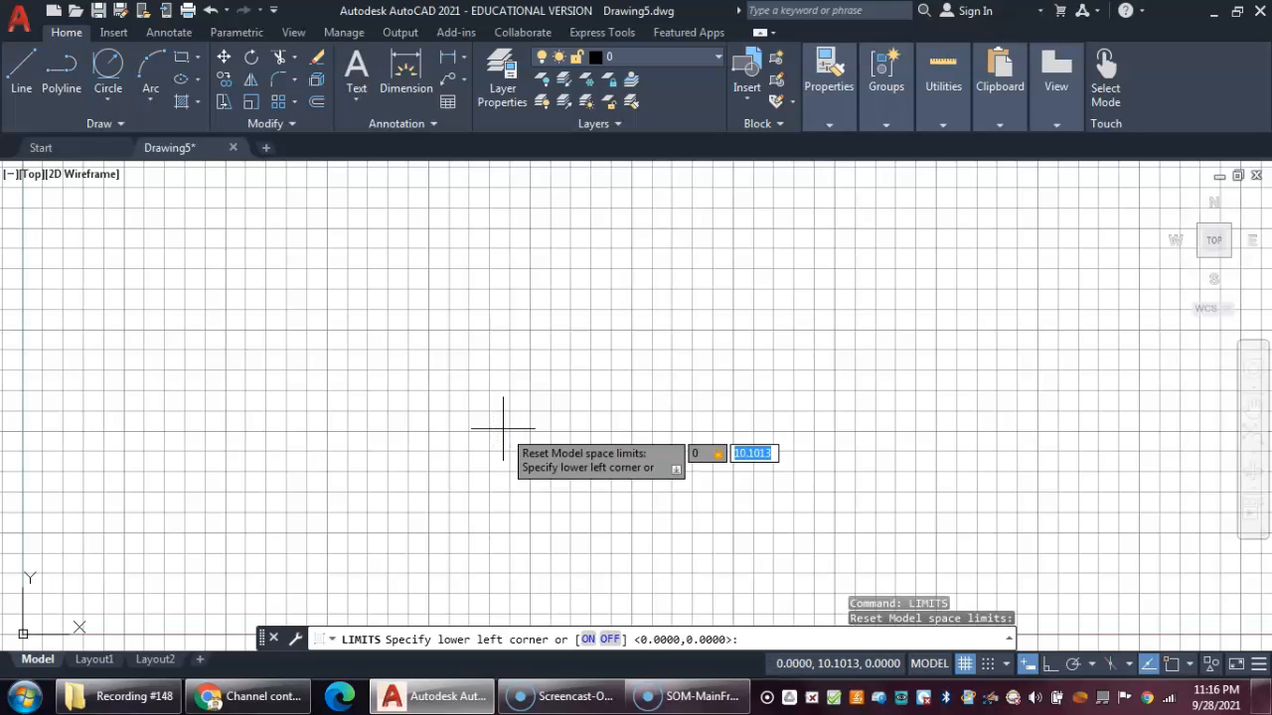
key("Return")
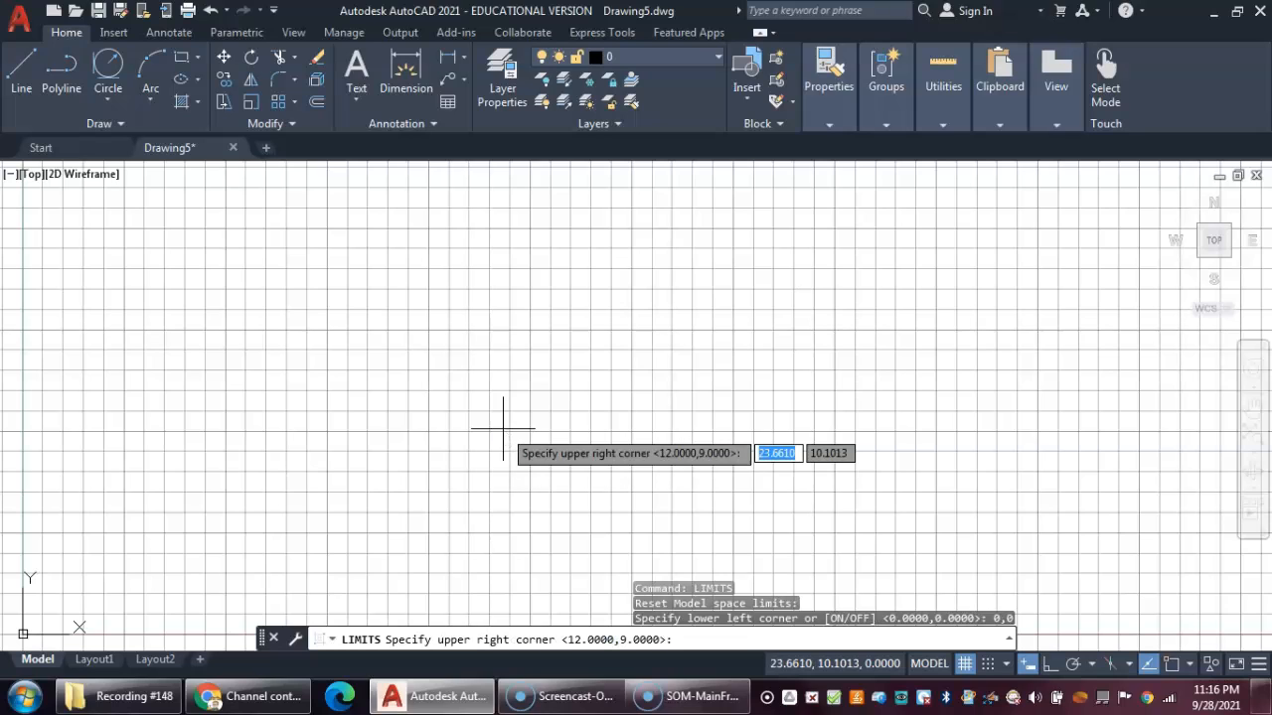
type("8,6")
key("Return")
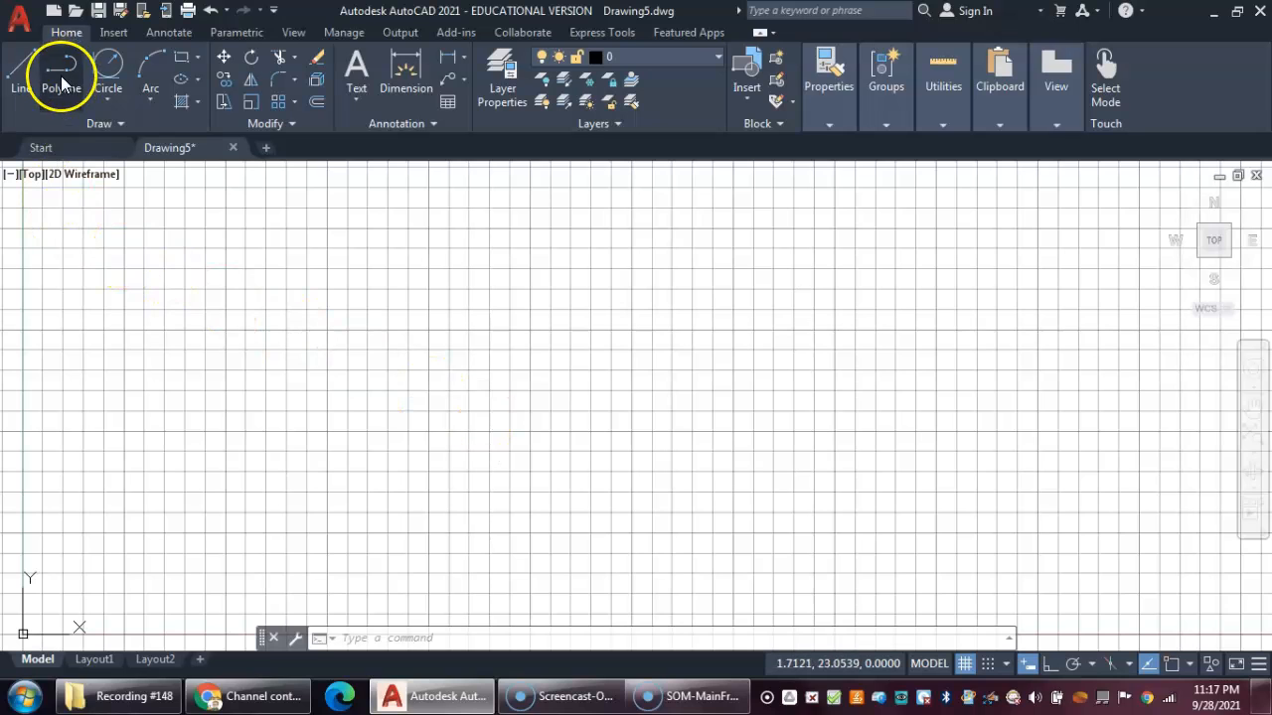
Step: Draw a center-radius circle at the origin 0,0 with a radius of 0.5
left_click(111, 97)
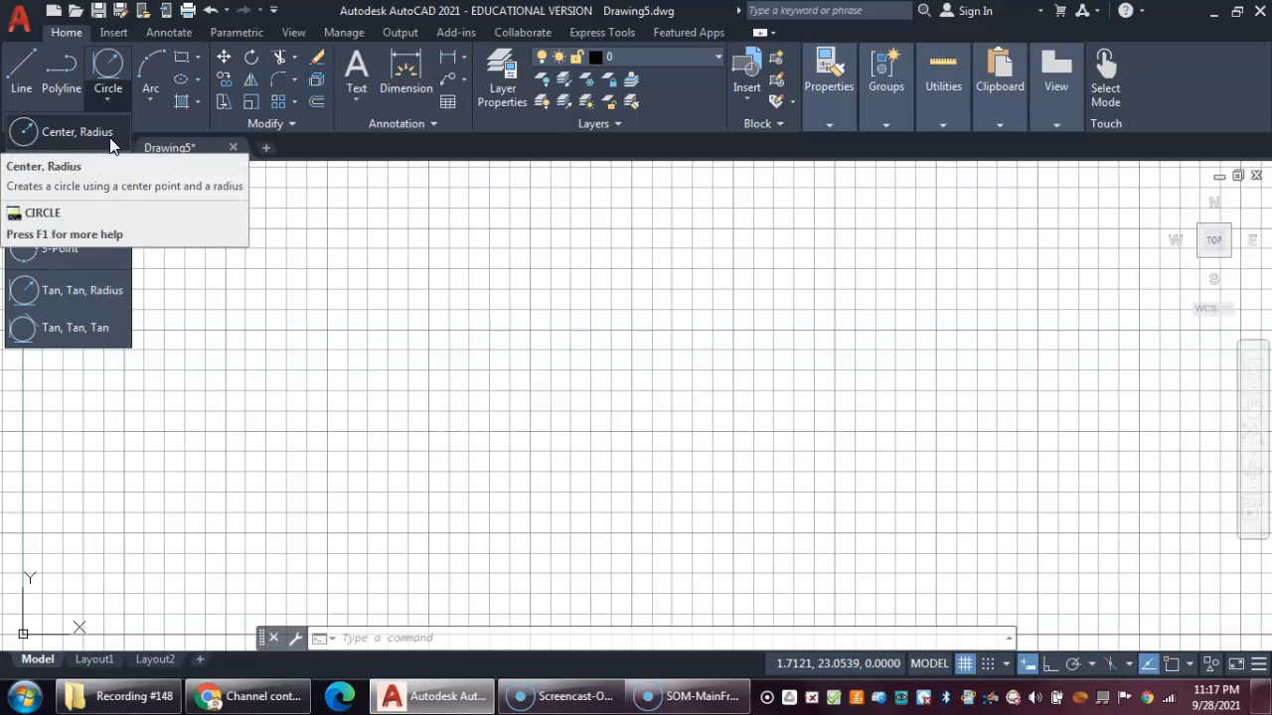
left_click(111, 139)
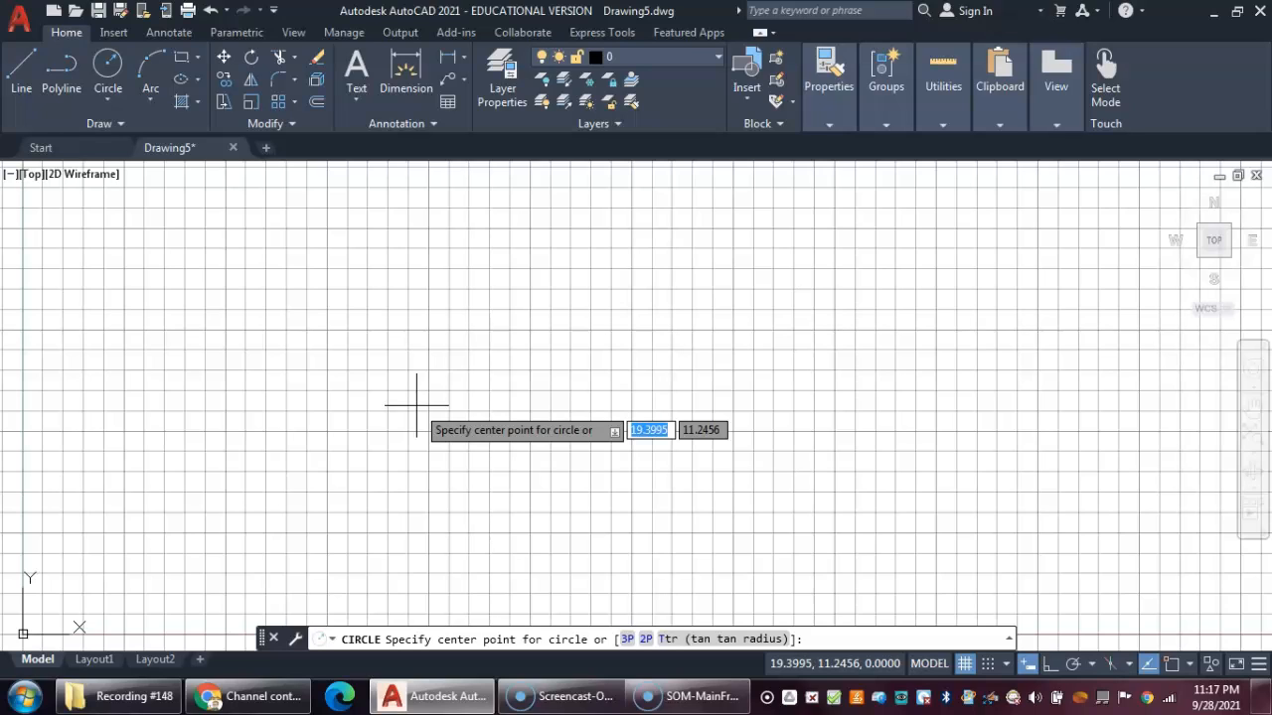
type("0")
key("Tab")
type("0")
key("Return")
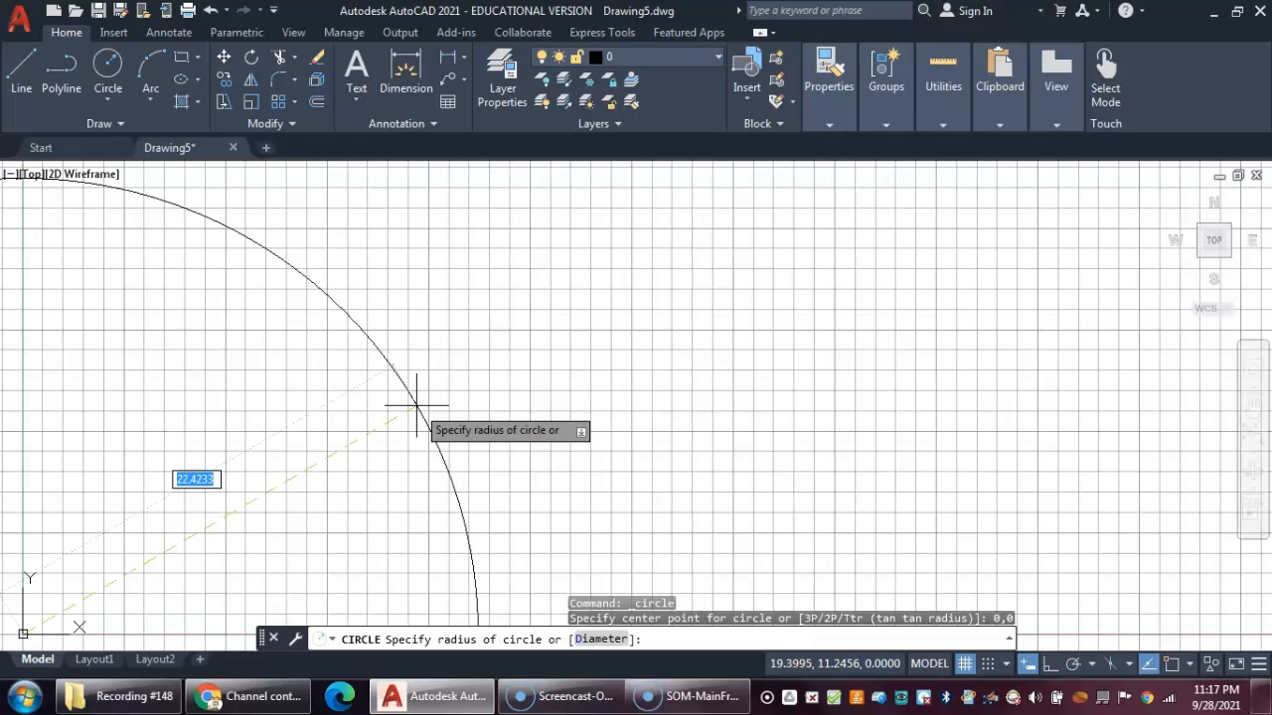
type(".5")
key("Return")
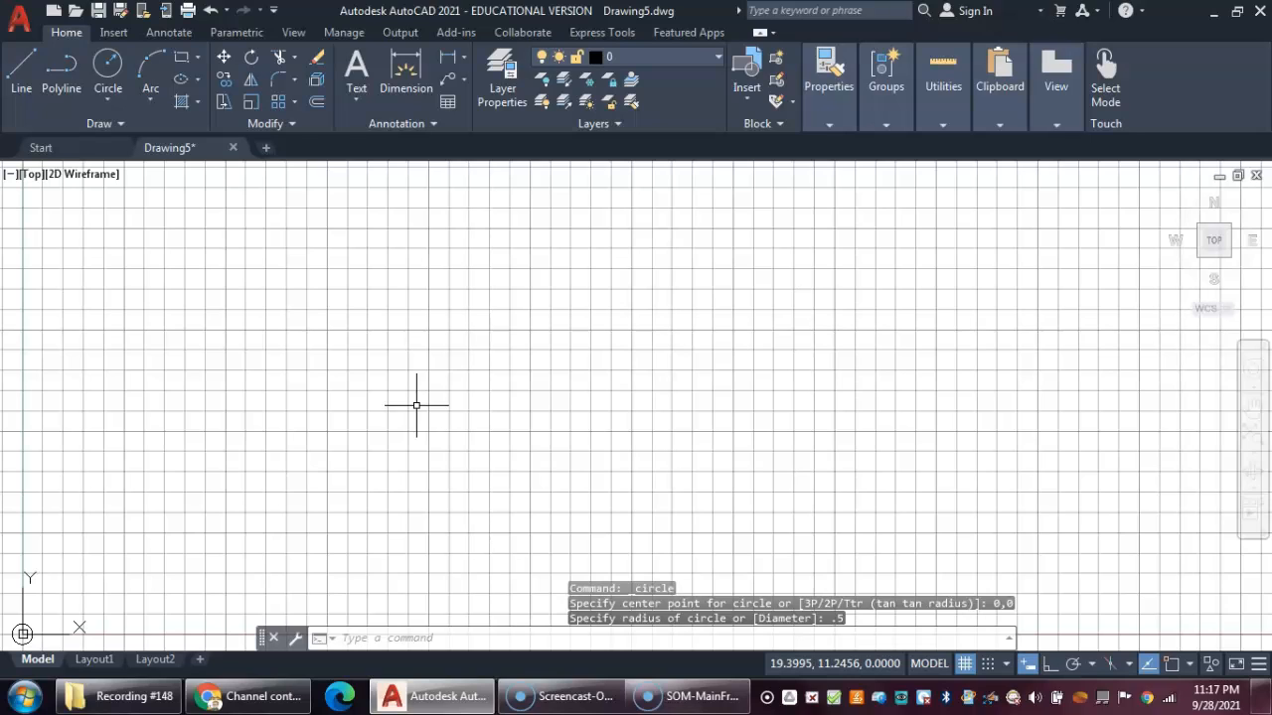
Step: Draw a second center-radius circle centered at 3,0 with a radius of 0.5
type("z")
key("Return")
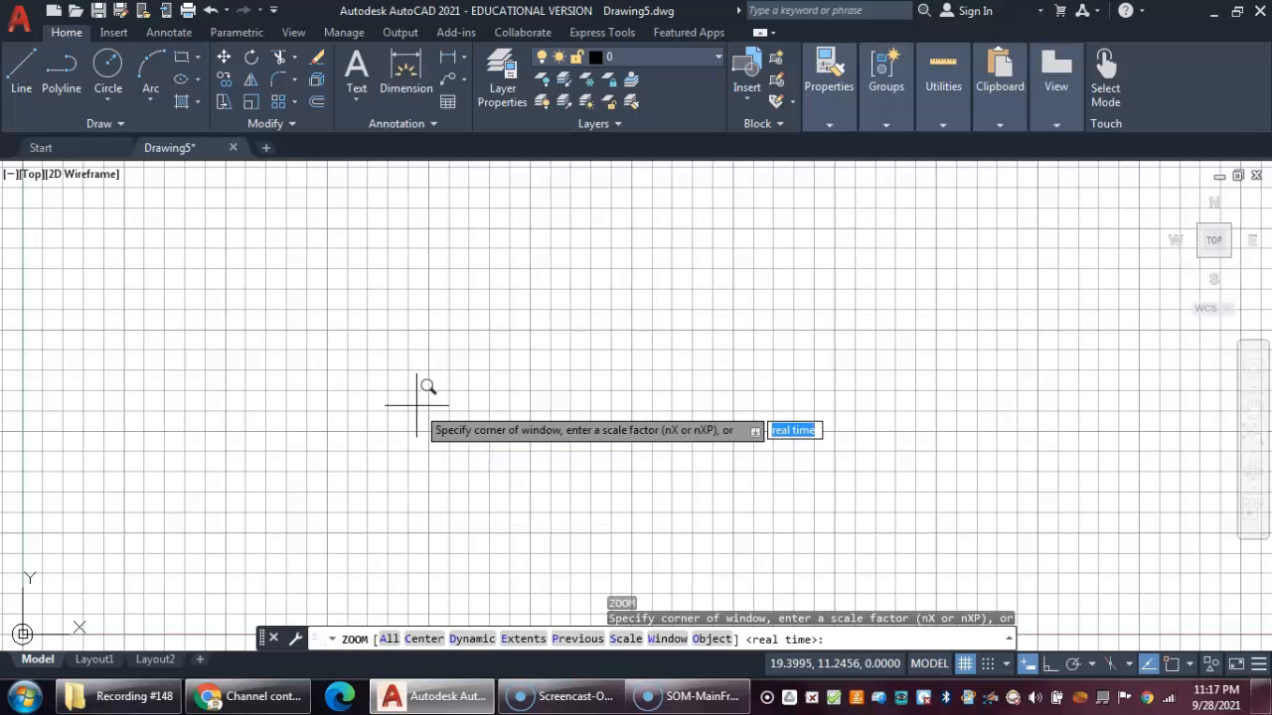
type("a")
key("Return")
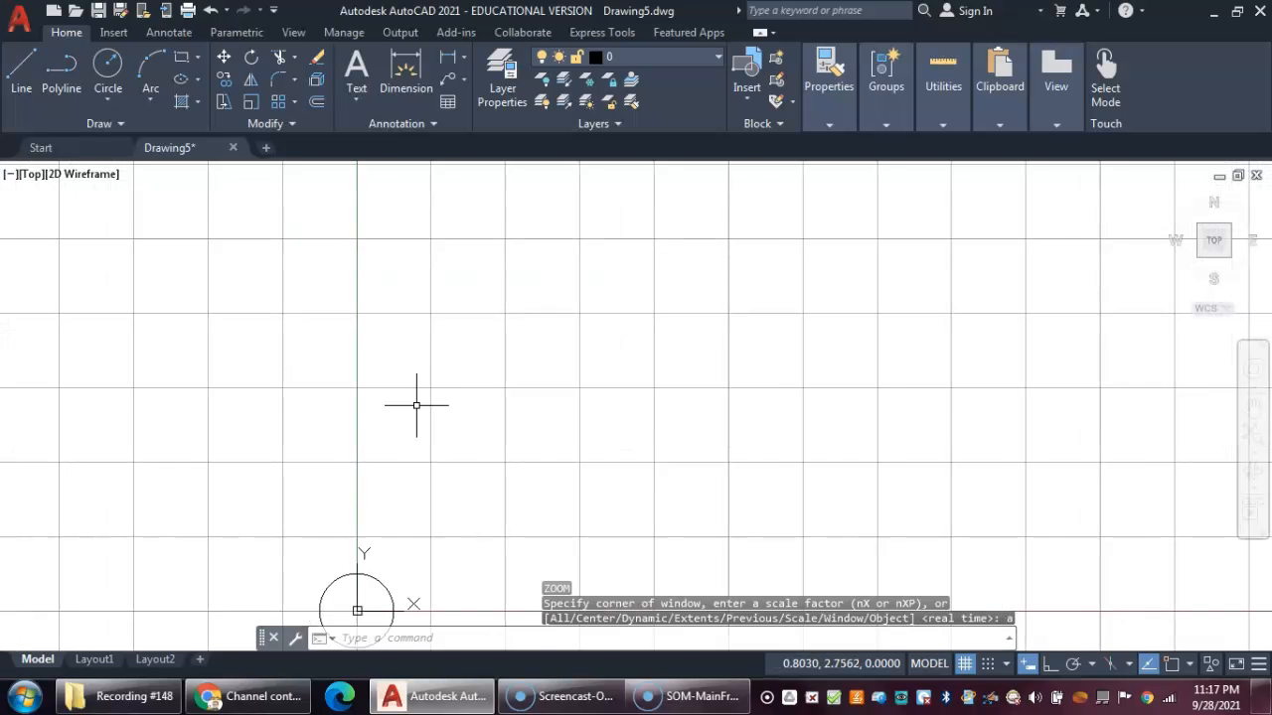
scroll(419, 388, "down", 3)
mouse_move(517, 417)
middle_mouse_down()
mouse_move(553, 380)
mouse_move(541, 385)
middle_mouse_up()
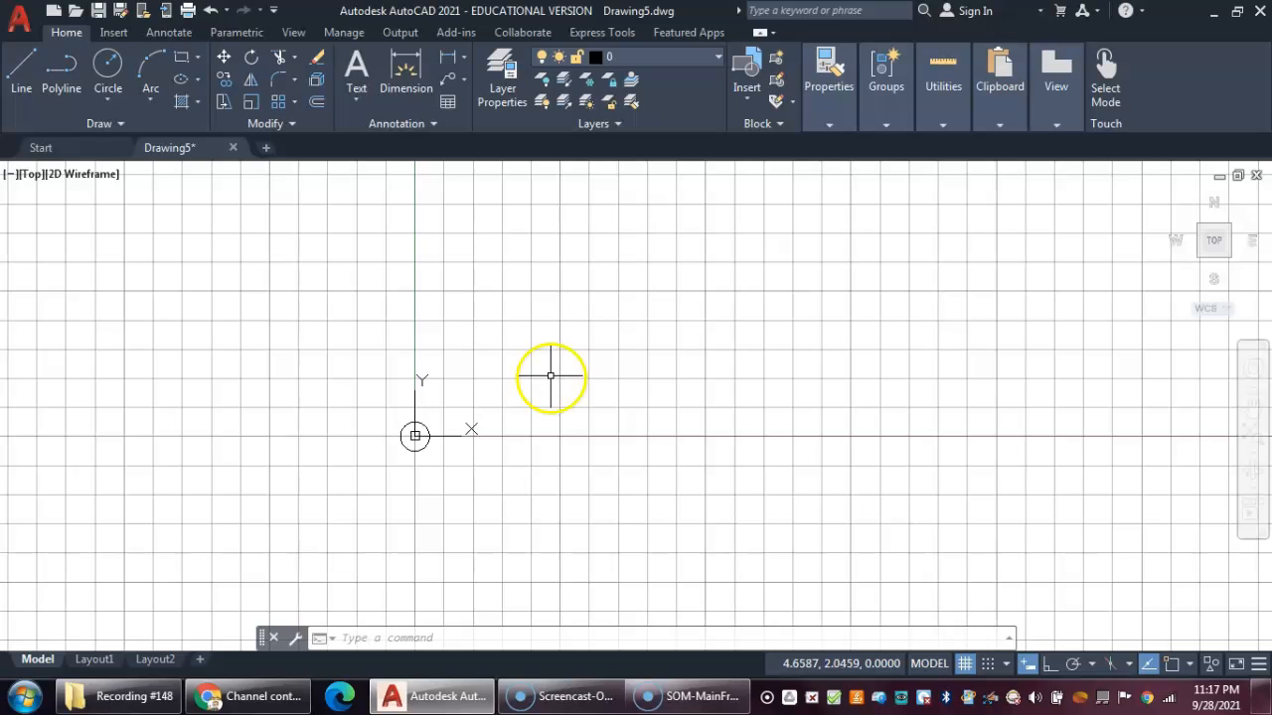
right_click(553, 376)
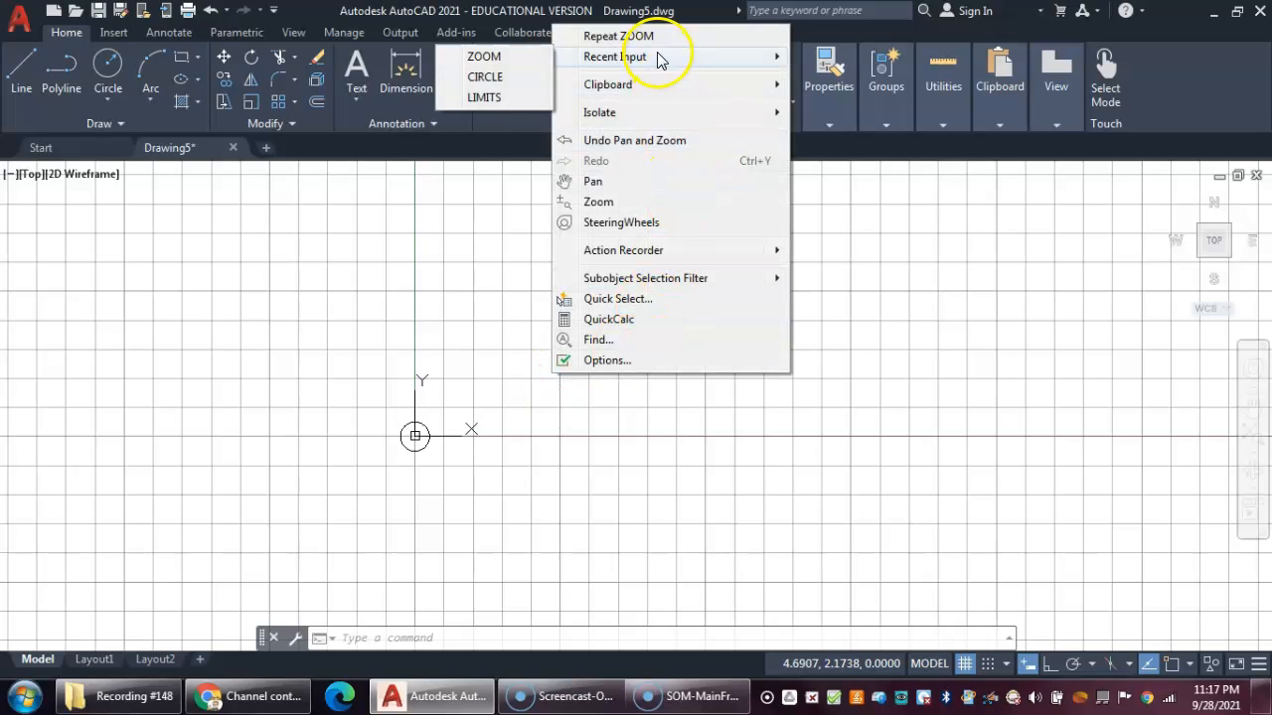
left_click(108, 88)
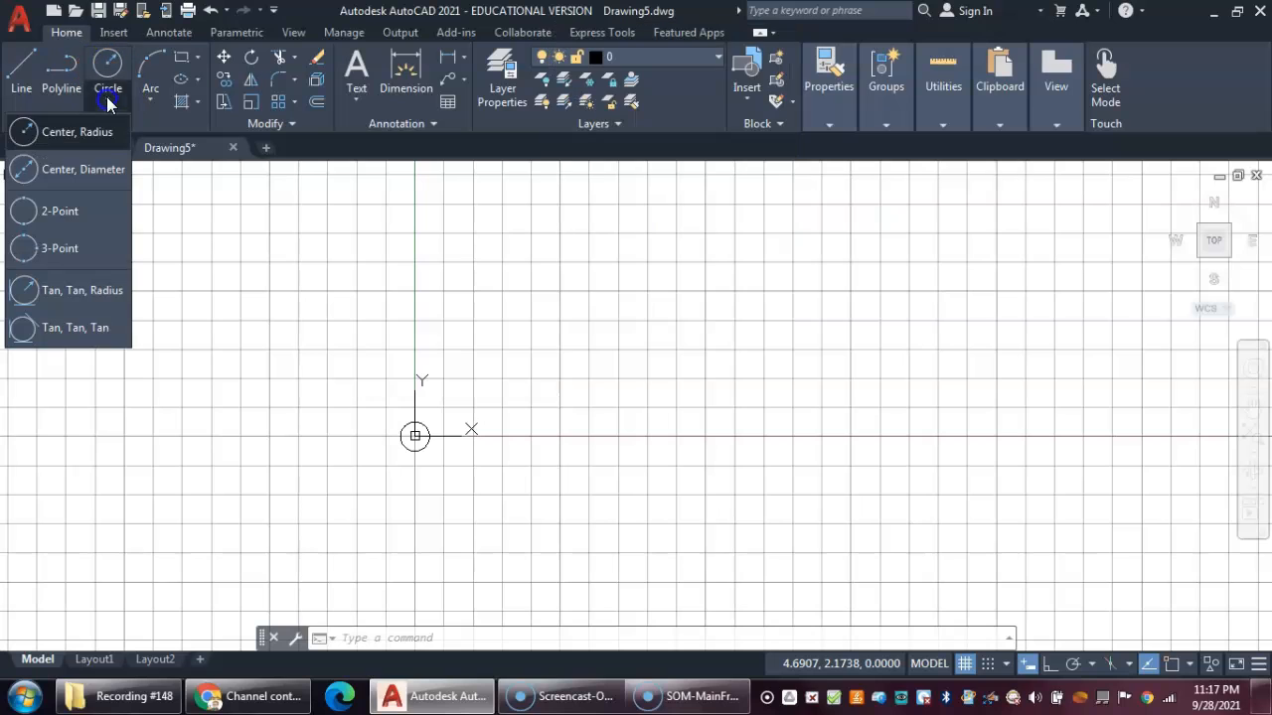
left_click(82, 134)
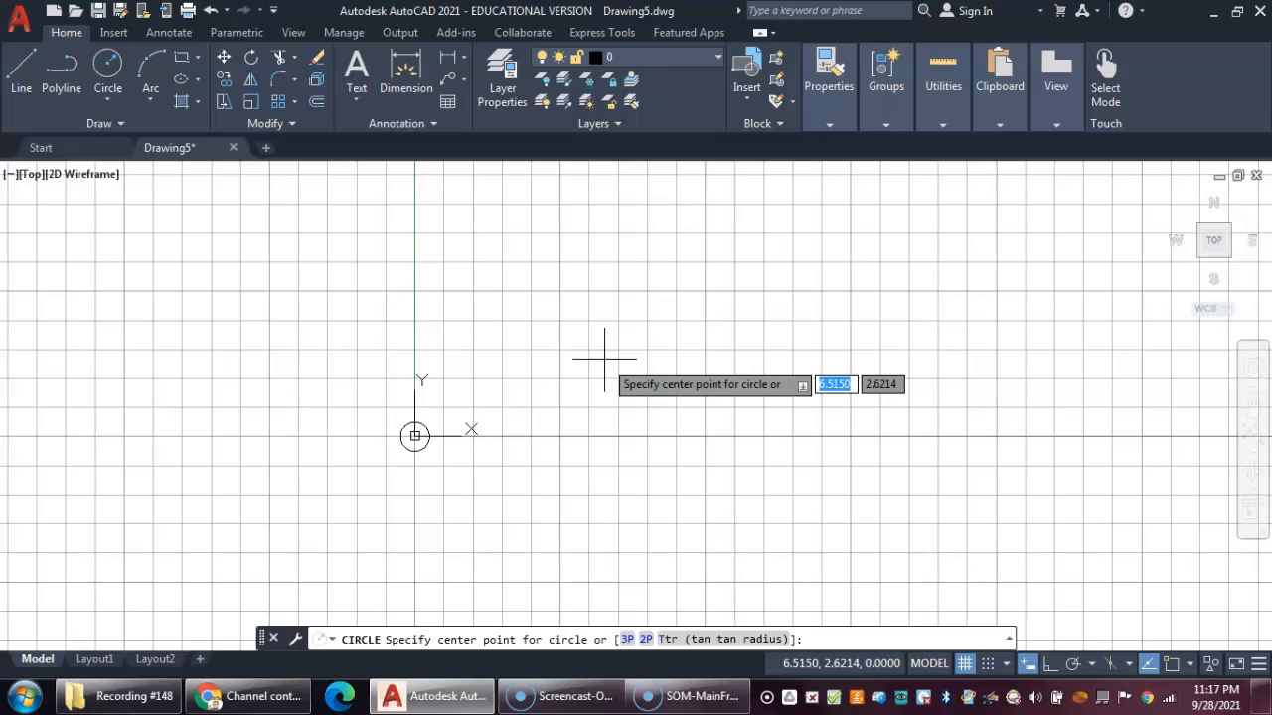
type("3")
key("Tab")
type("0")
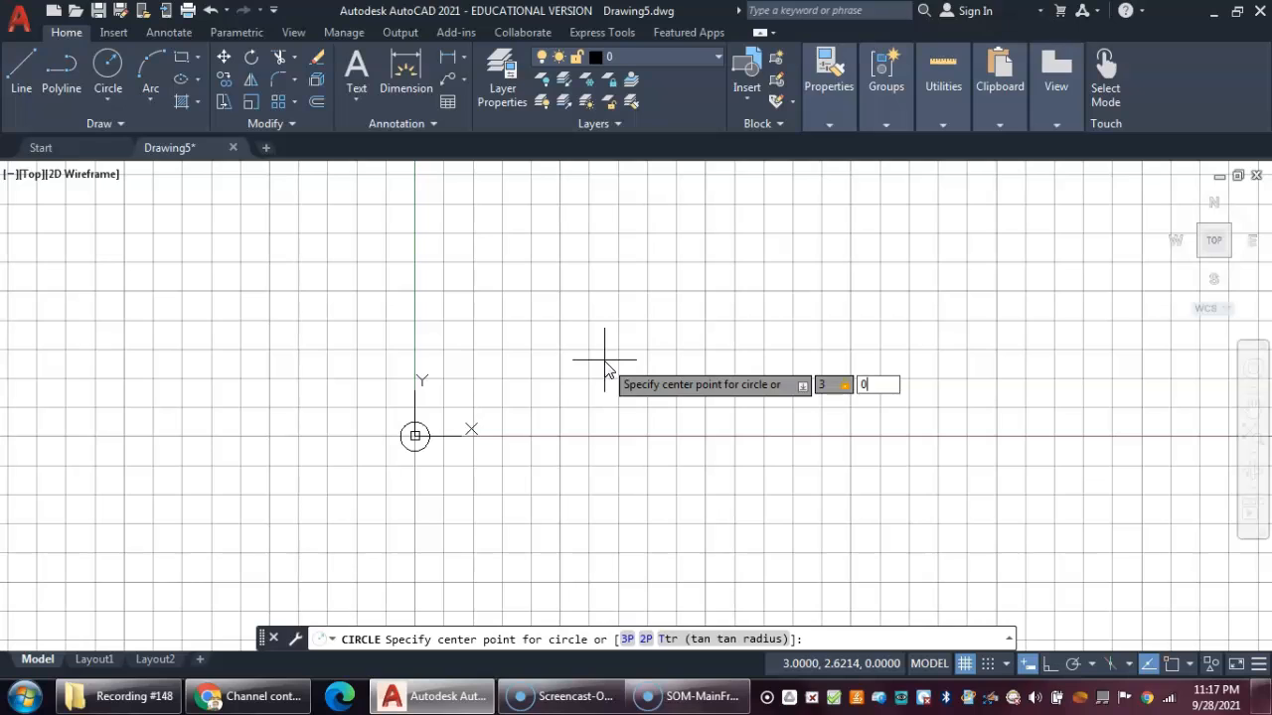
key("Return")
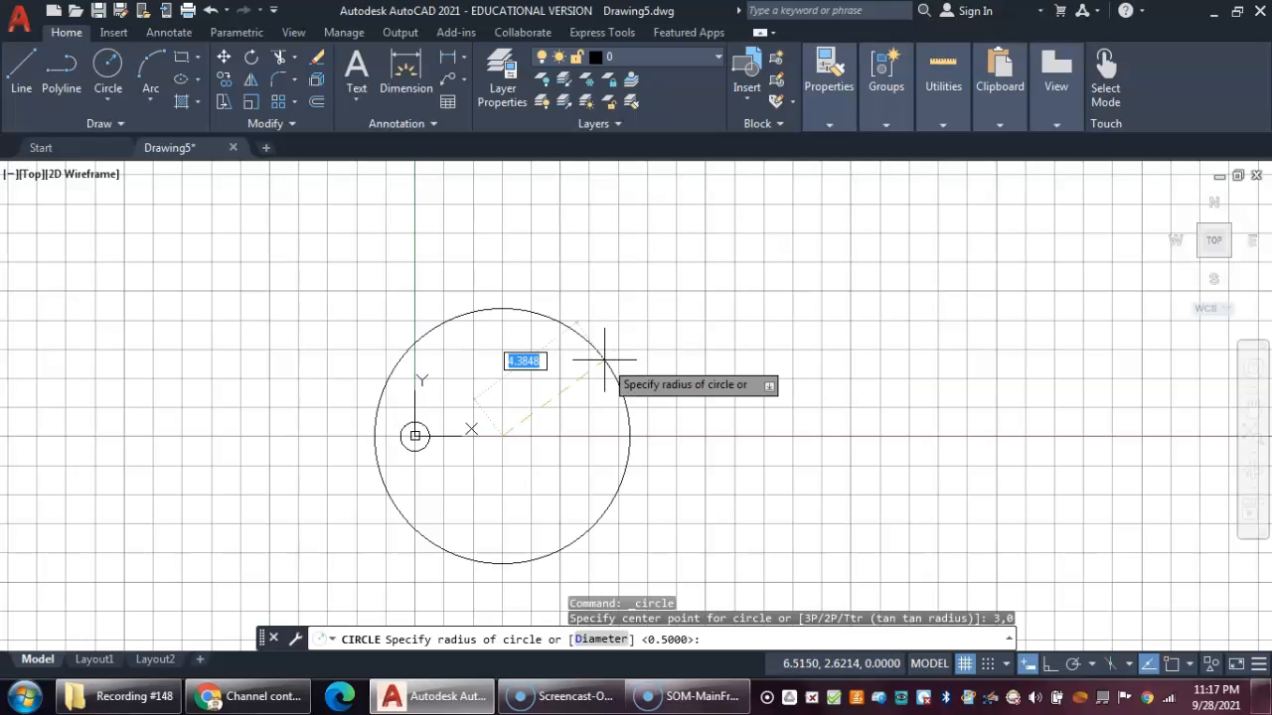
type(".5")
key("Return")
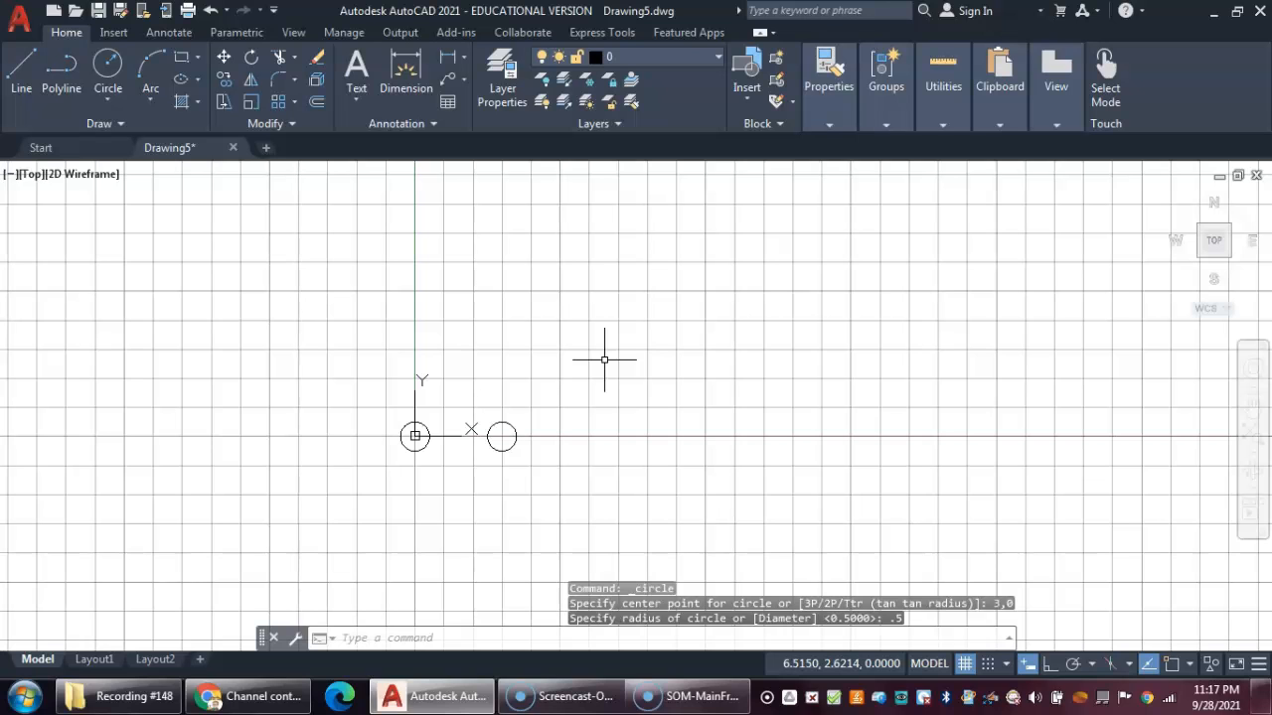
Step: Repeat the Circle command to draw a circle centered at 0,2 with the default radius of 0.5
right_click(587, 354)
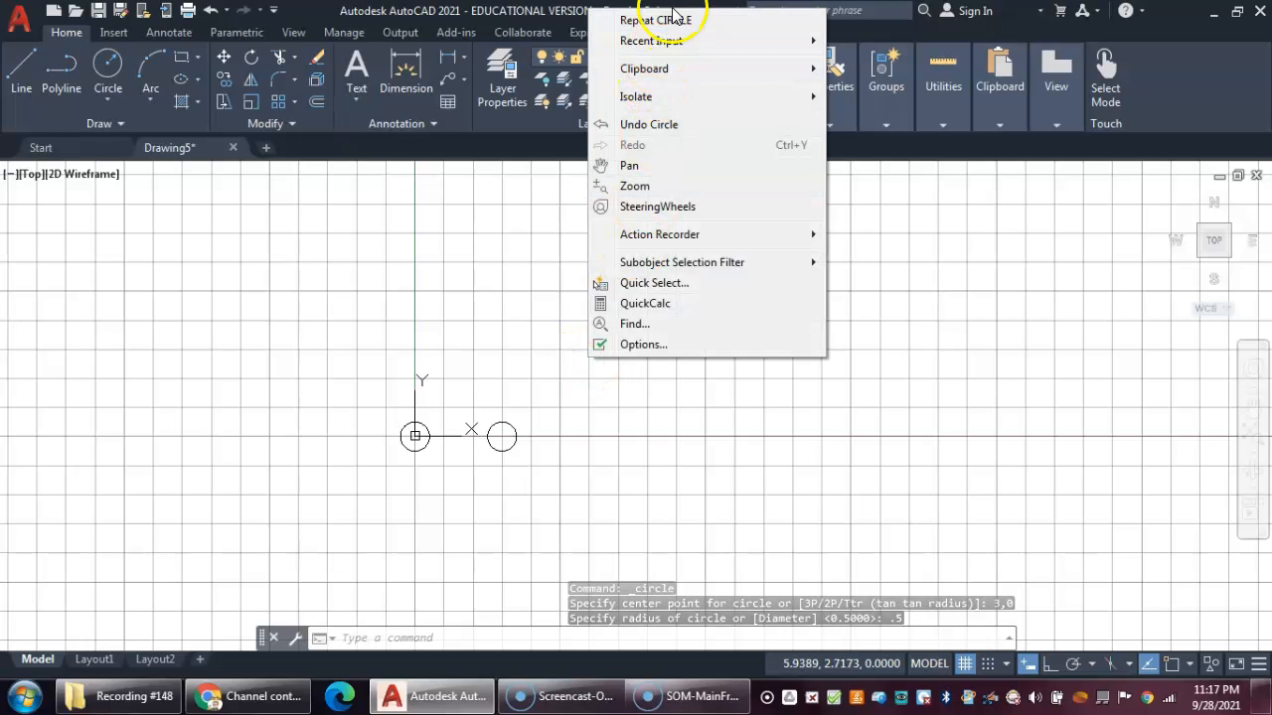
left_click(656, 21)
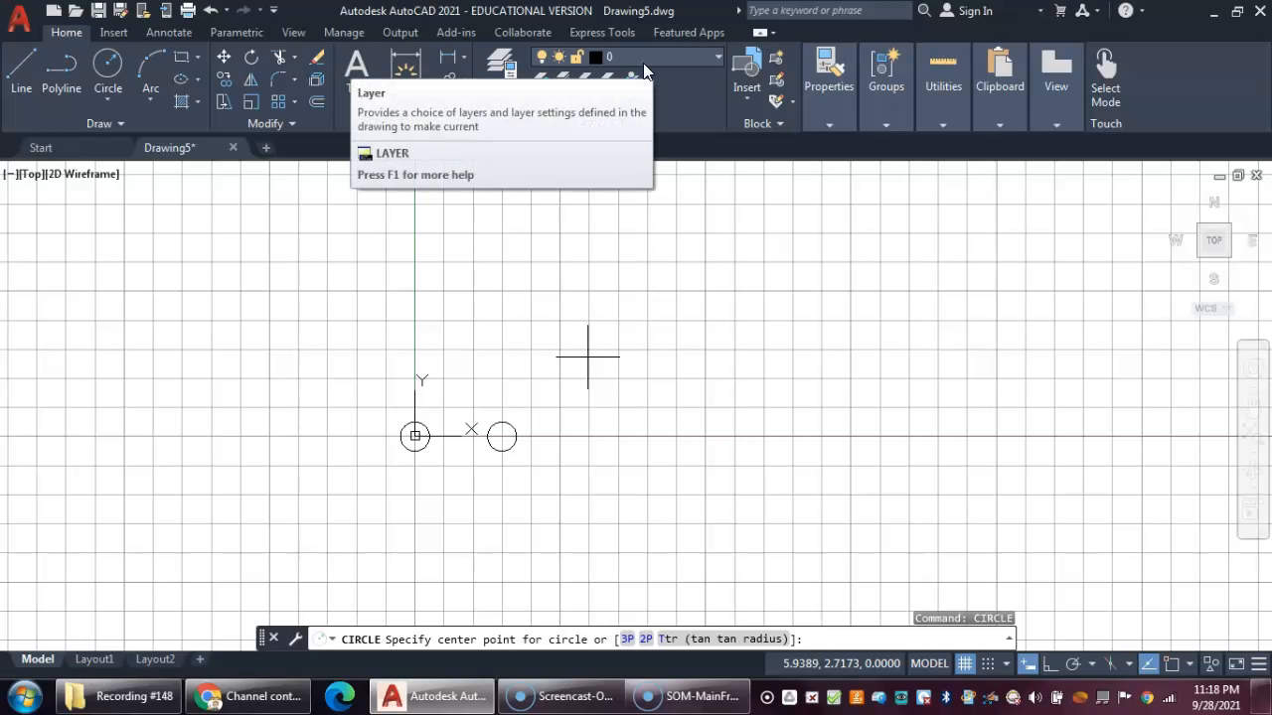
type("0,2")
key("Return")
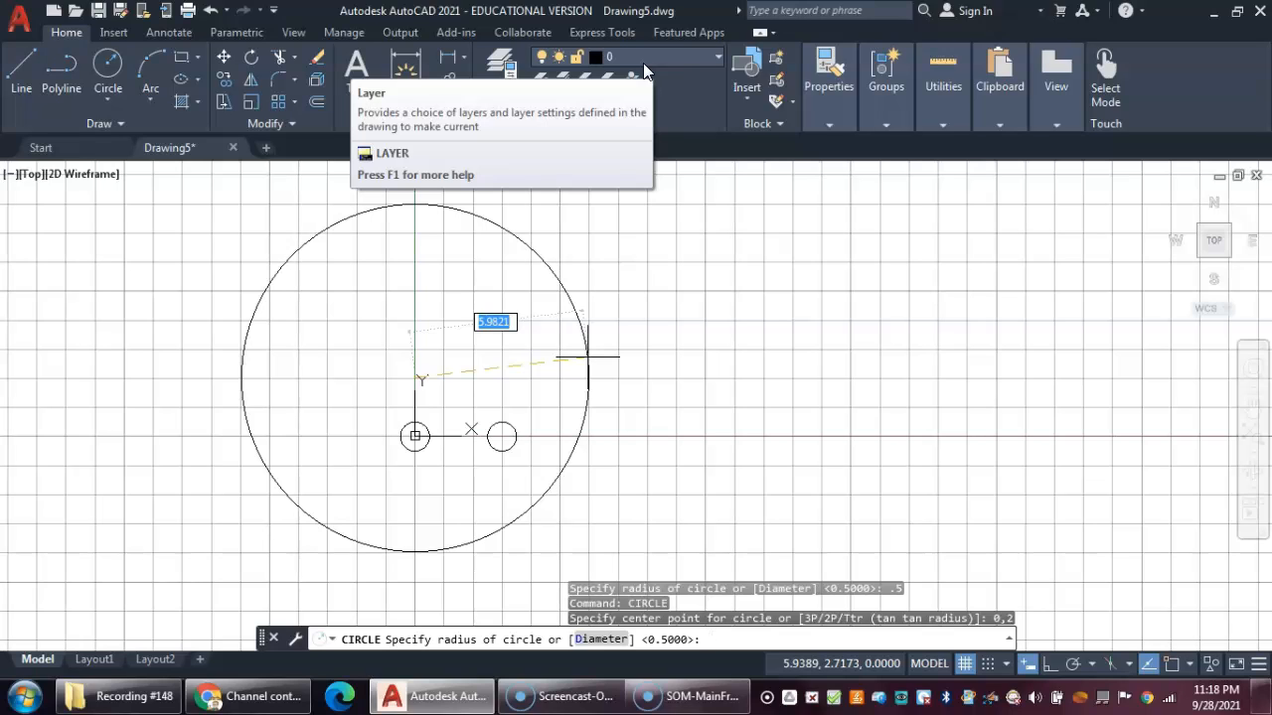
key("Return")
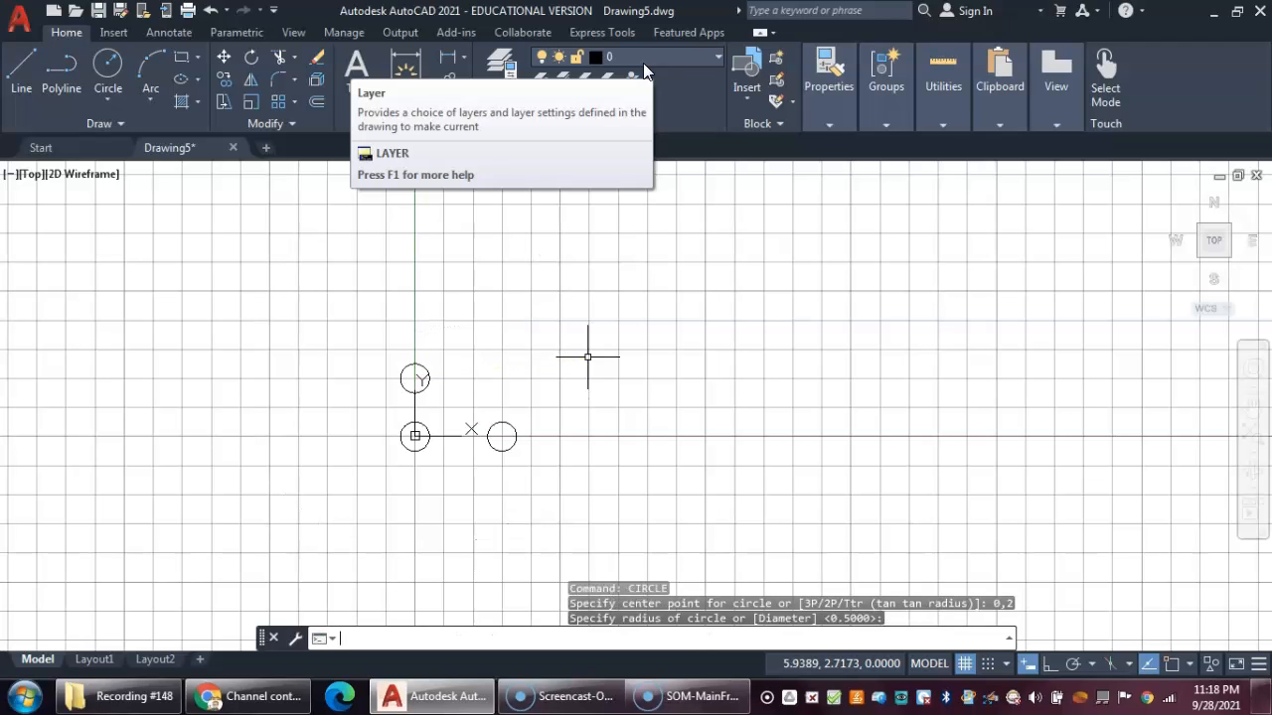
Step: Repeat the Circle command to draw a fourth circle centered at 3,2 with the default radius of 0.5
right_click(641, 58)
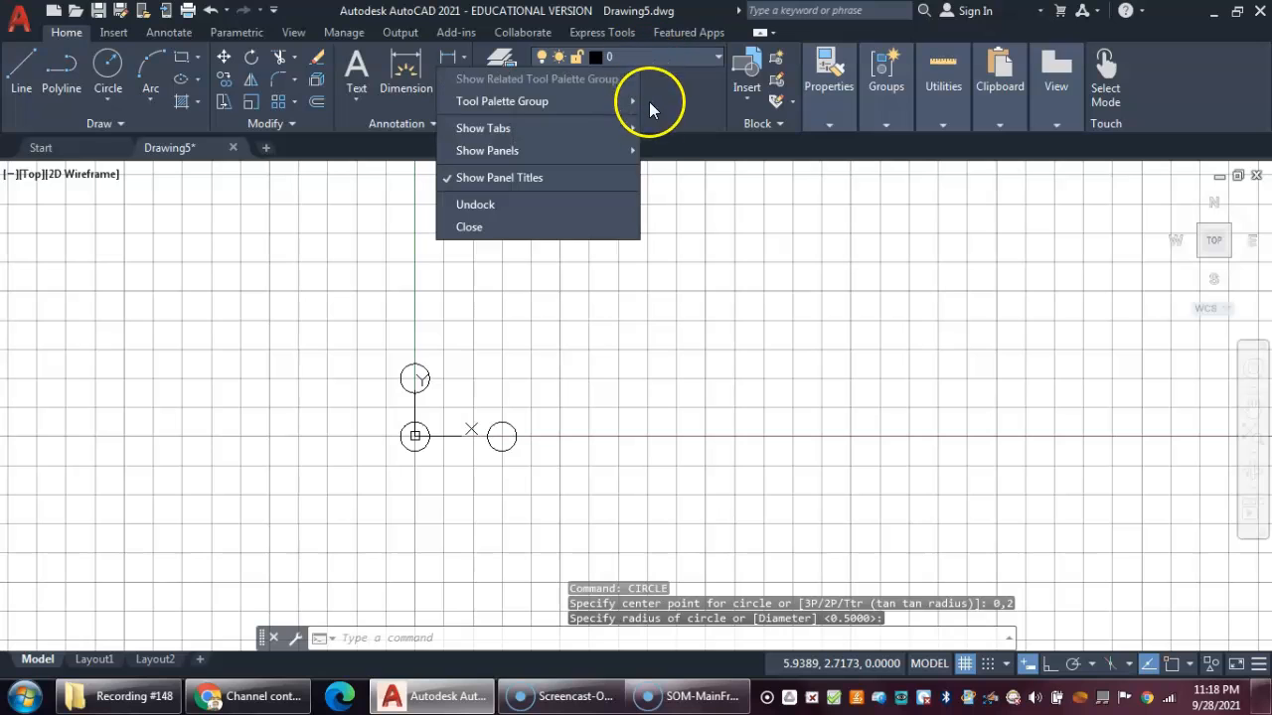
right_click(593, 264)
left_click(619, 277)
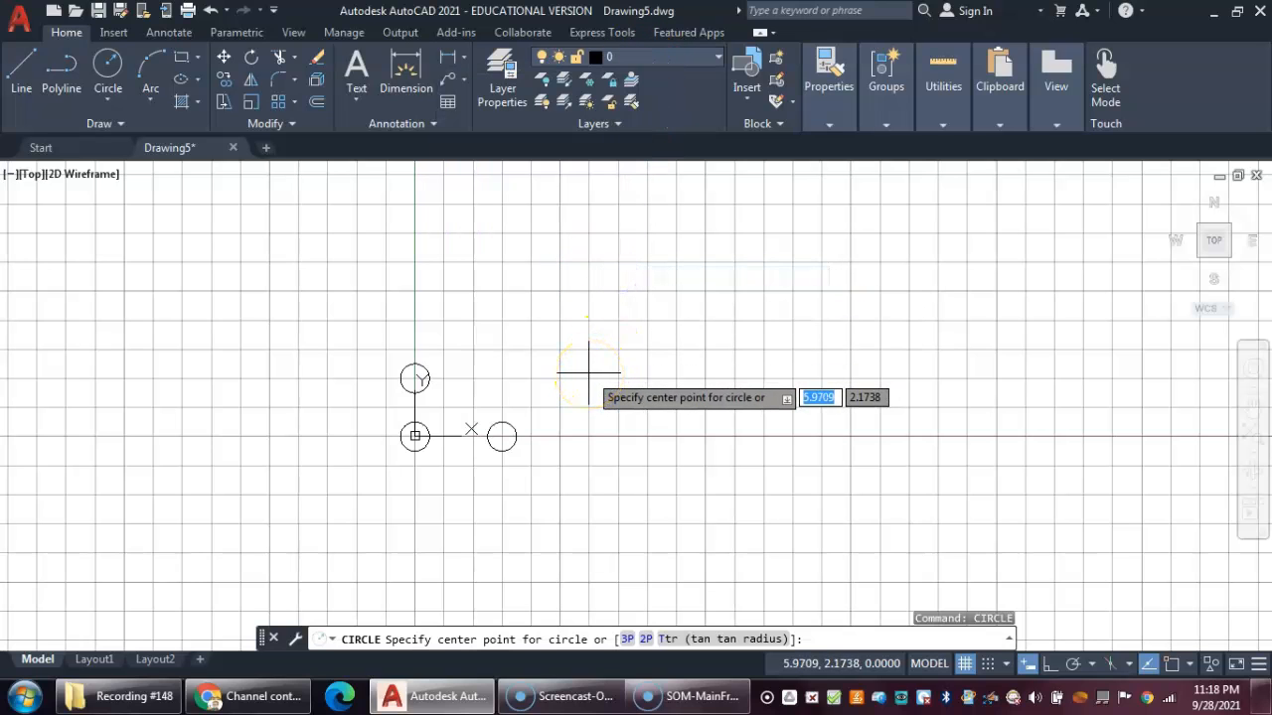
type("3")
key("Tab")
type("2")
key("Return")
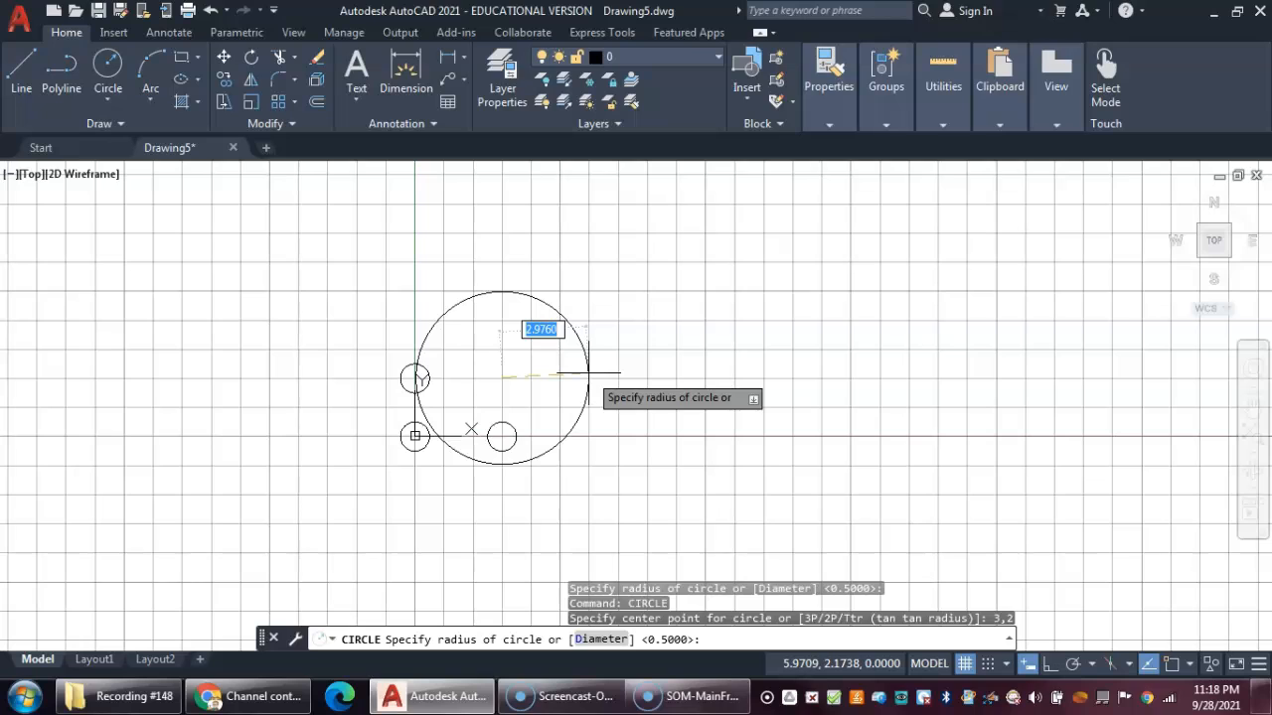
key("Return")
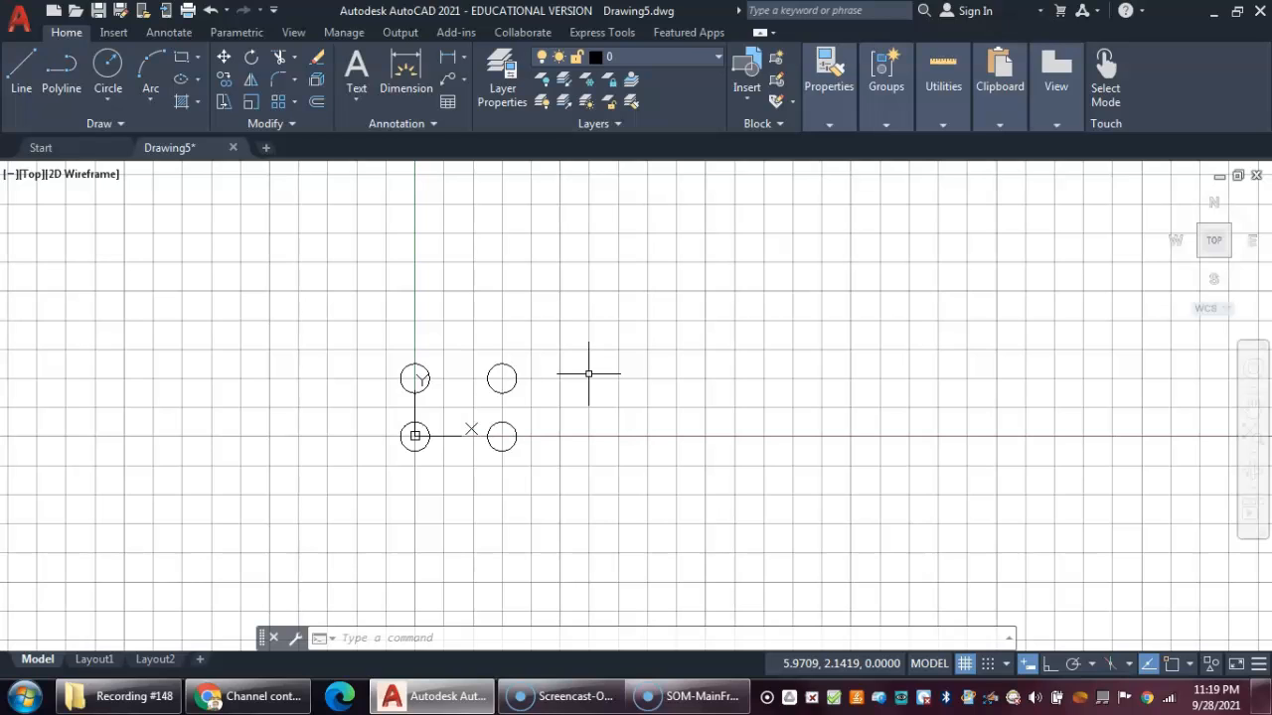
Step: Start a center-diameter circle, turn on object snap and check which snap modes are active
left_click(355, 176)
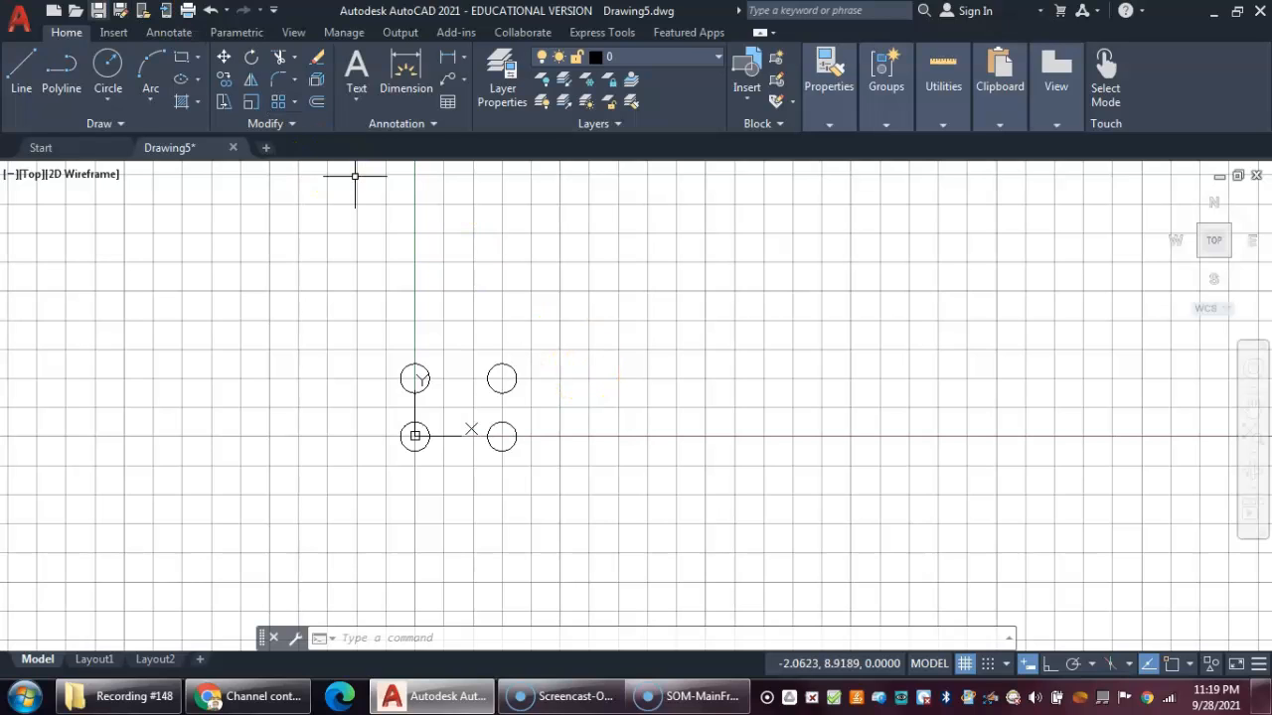
left_click(122, 101)
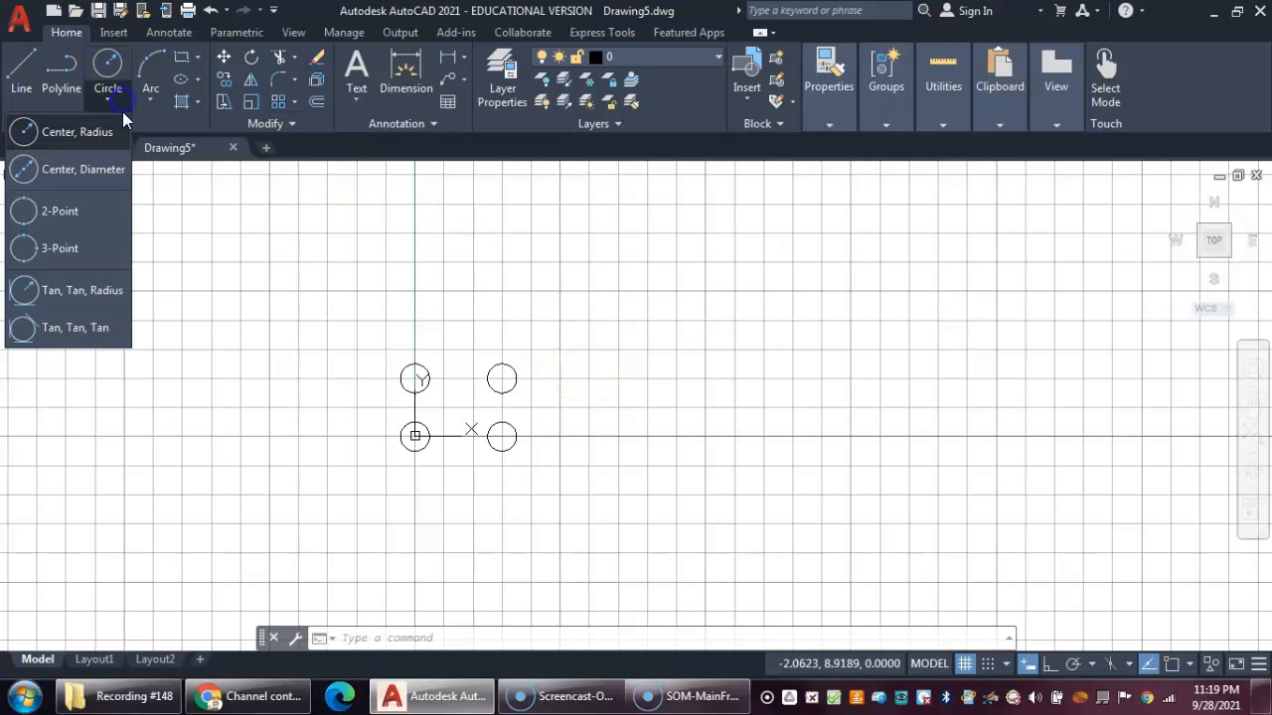
left_click(96, 173)
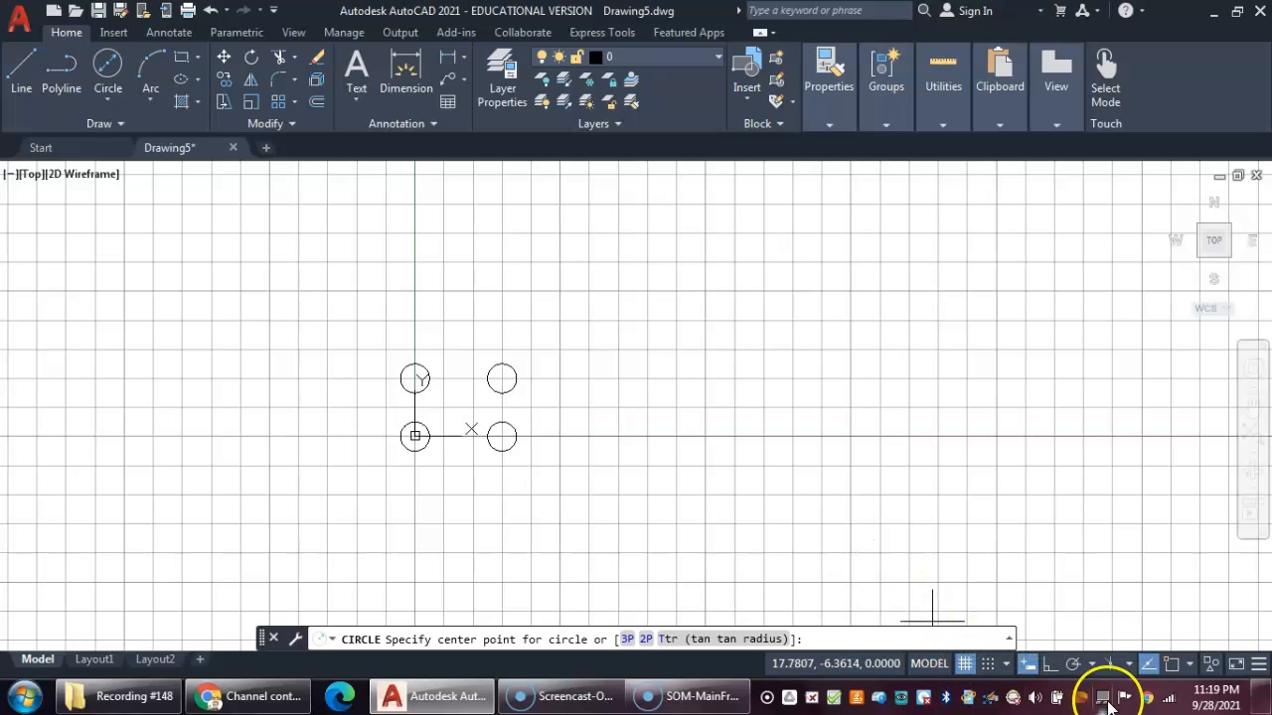
left_click(1174, 666)
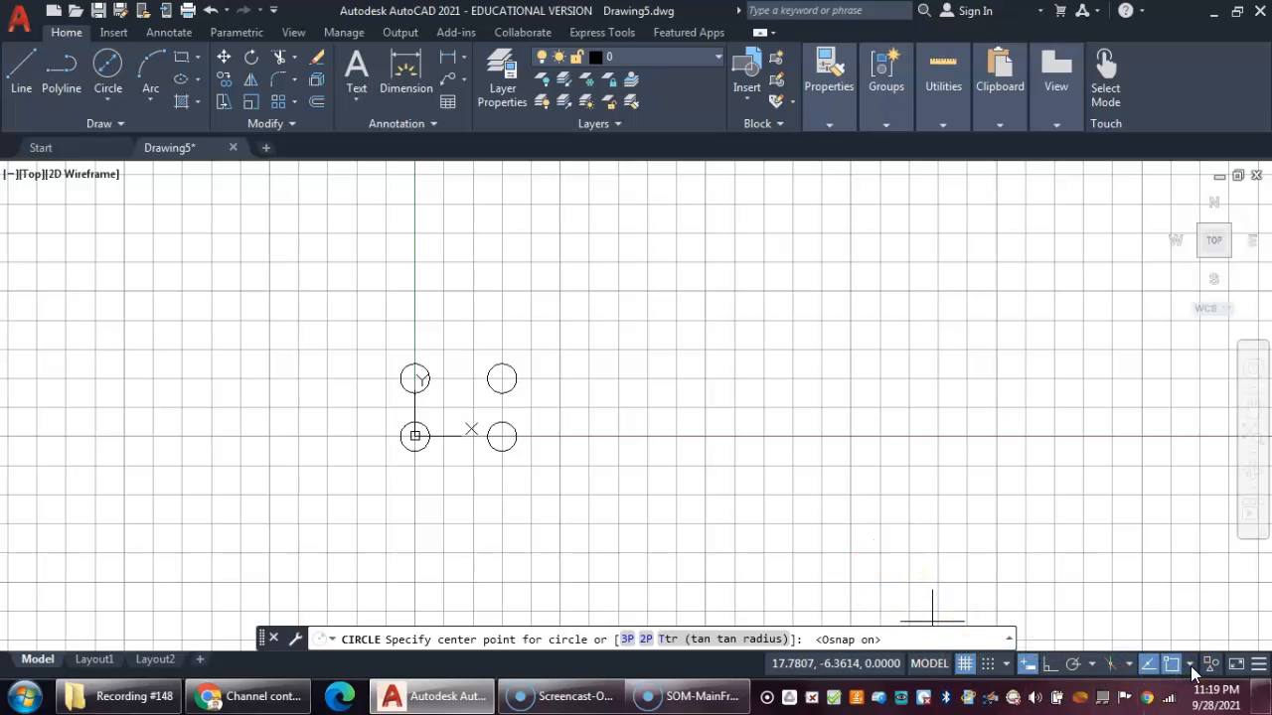
left_click(1189, 664)
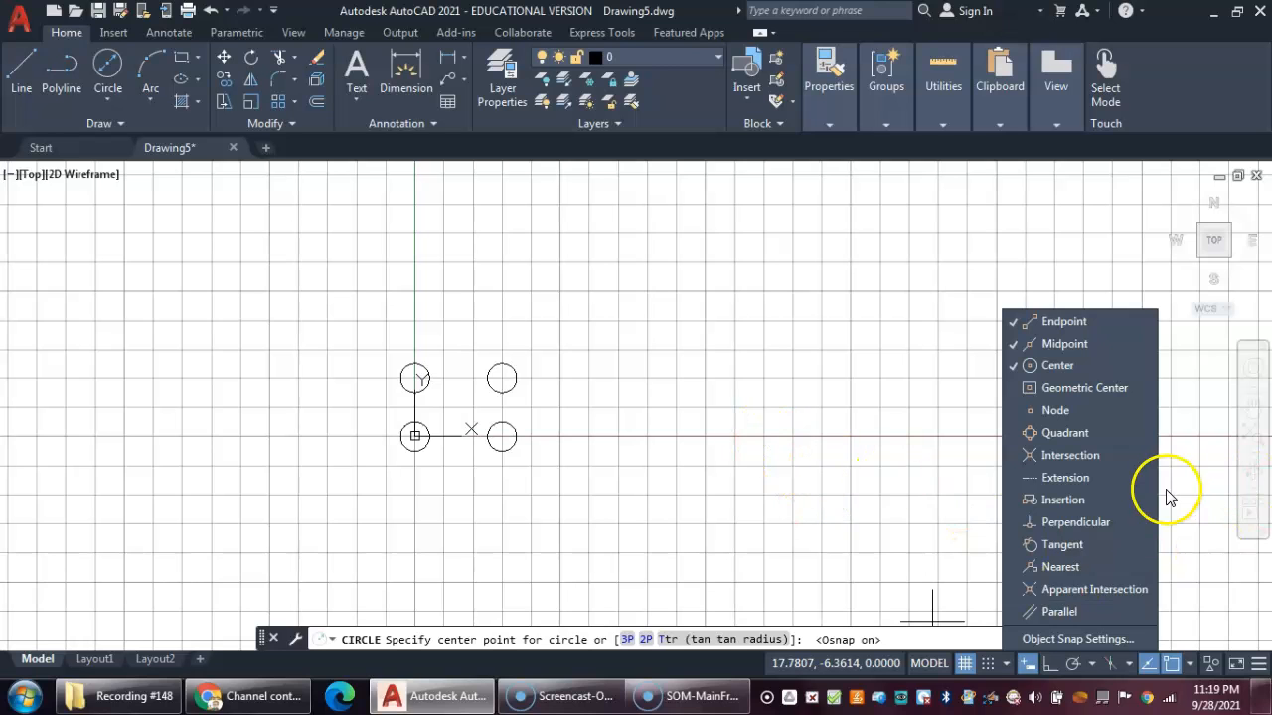
left_click(1200, 490)
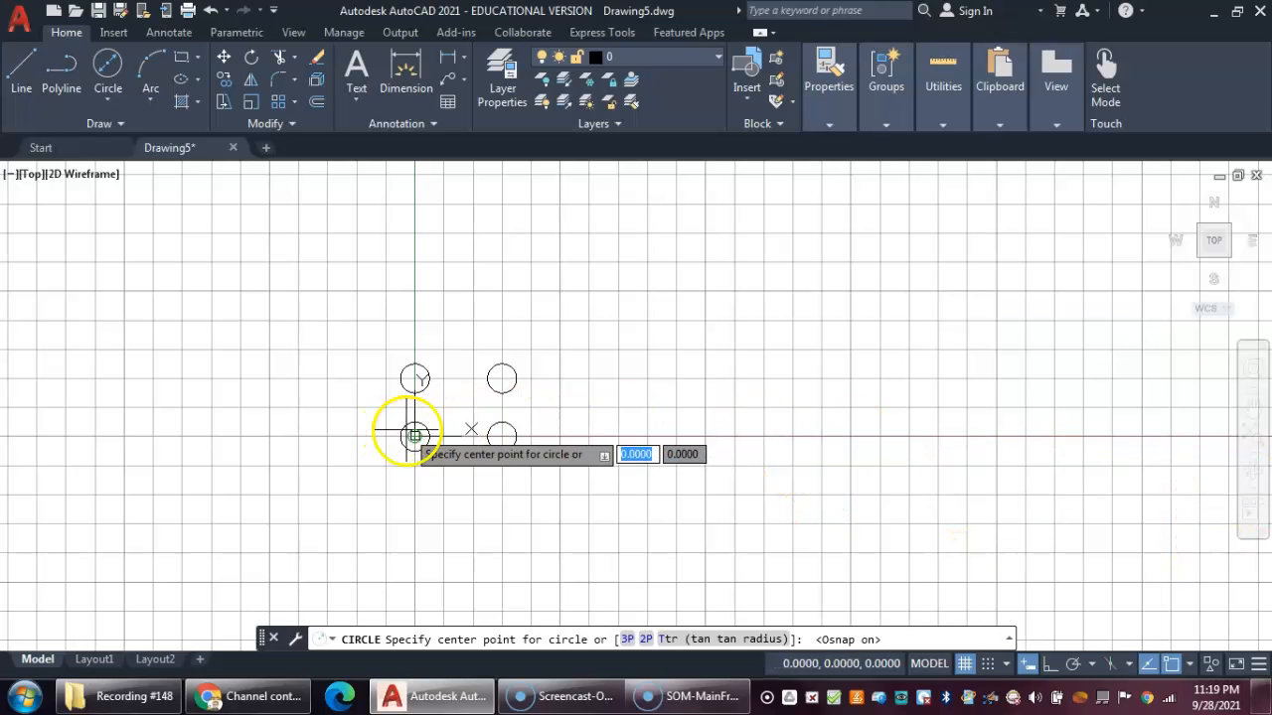
Step: Draw a circle of diameter 0.5 snapped to the center of the existing circle at the origin
scroll(406, 430, "up", 4)
scroll(398, 429, "up", 2)
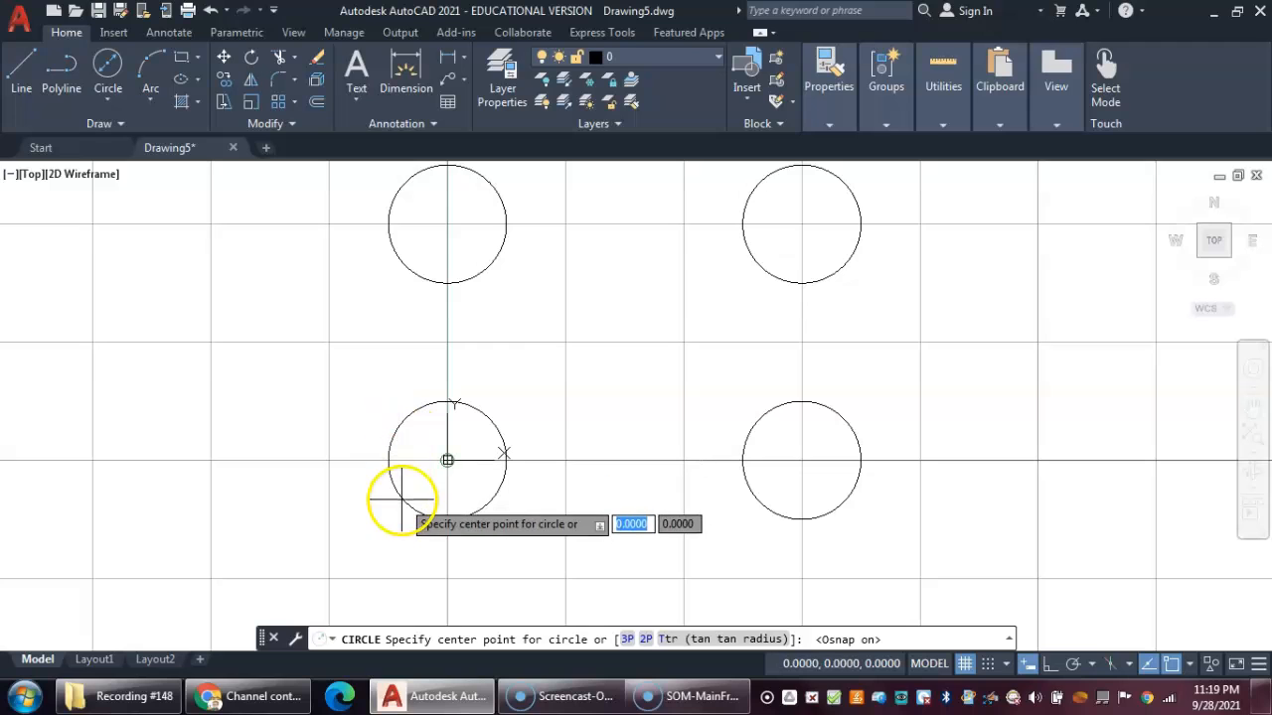
left_click(408, 507)
key("d")
key("Return")
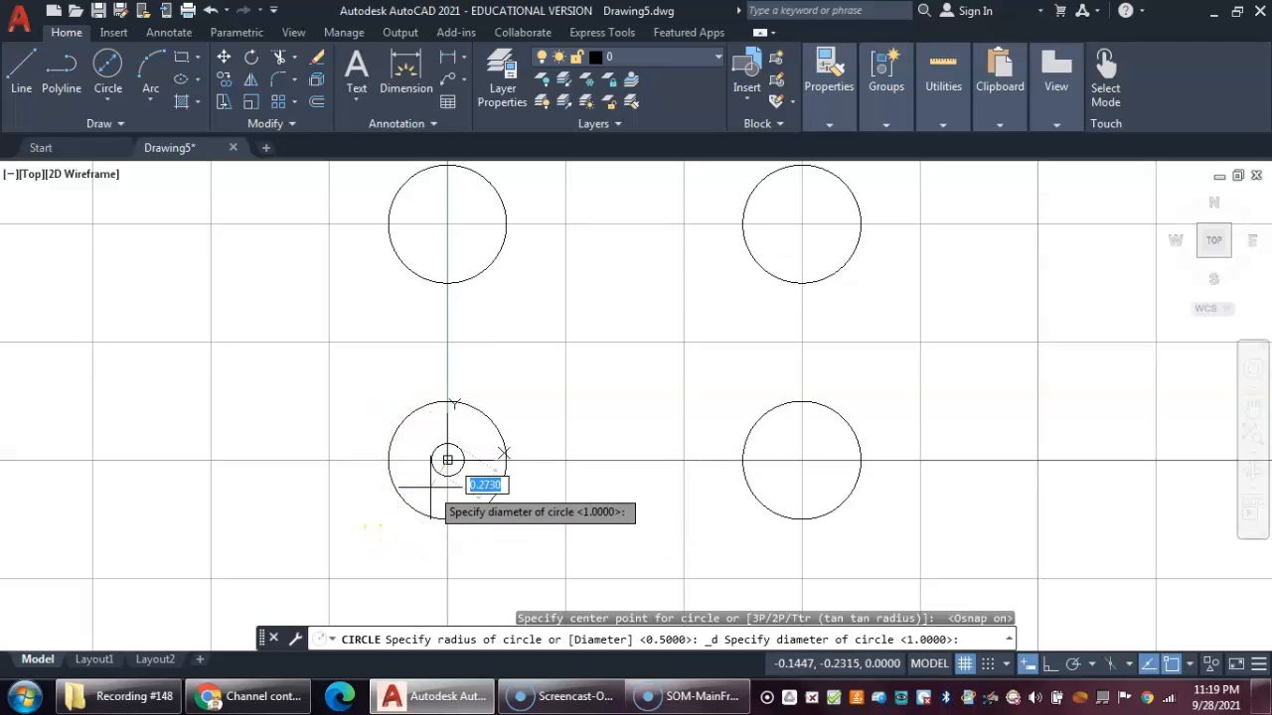
key("Return")
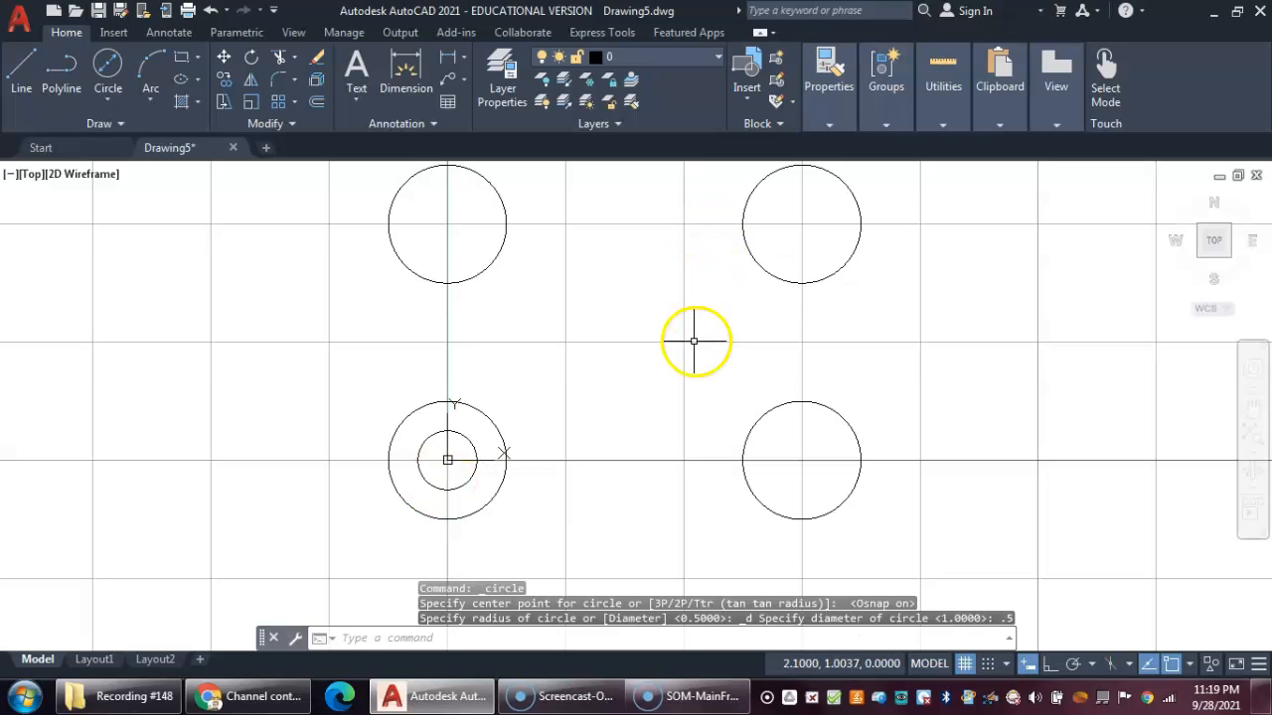
Step: Repeat the Circle command to draw a circle of radius 0.5 snapped to the center of the circle at 3,0
right_click(693, 342)
left_click(718, 339)
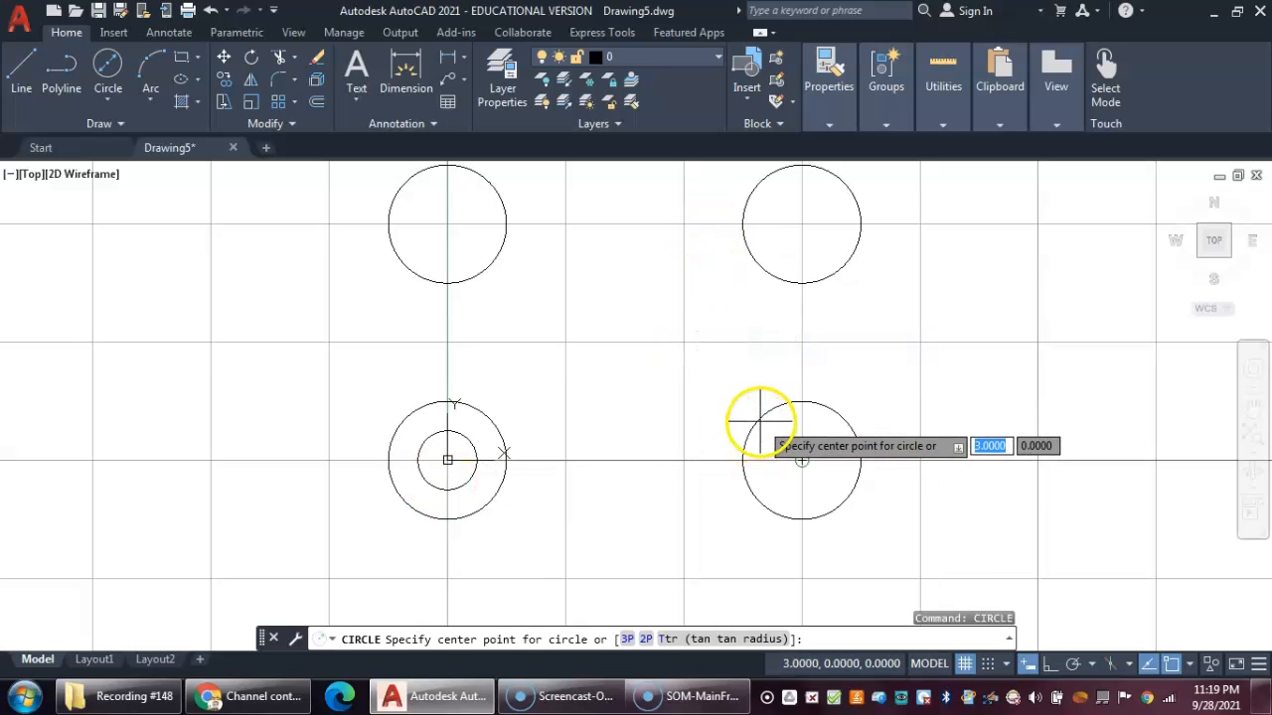
left_click(759, 415)
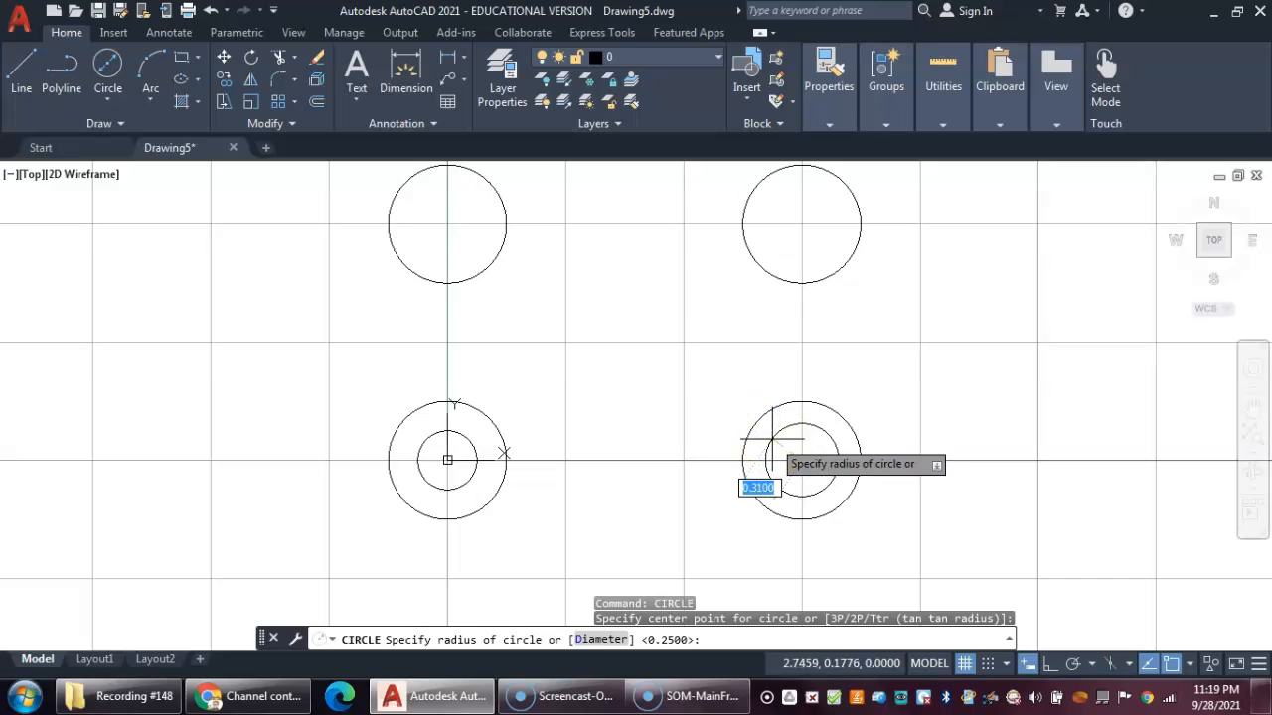
type(".5")
key("Return")
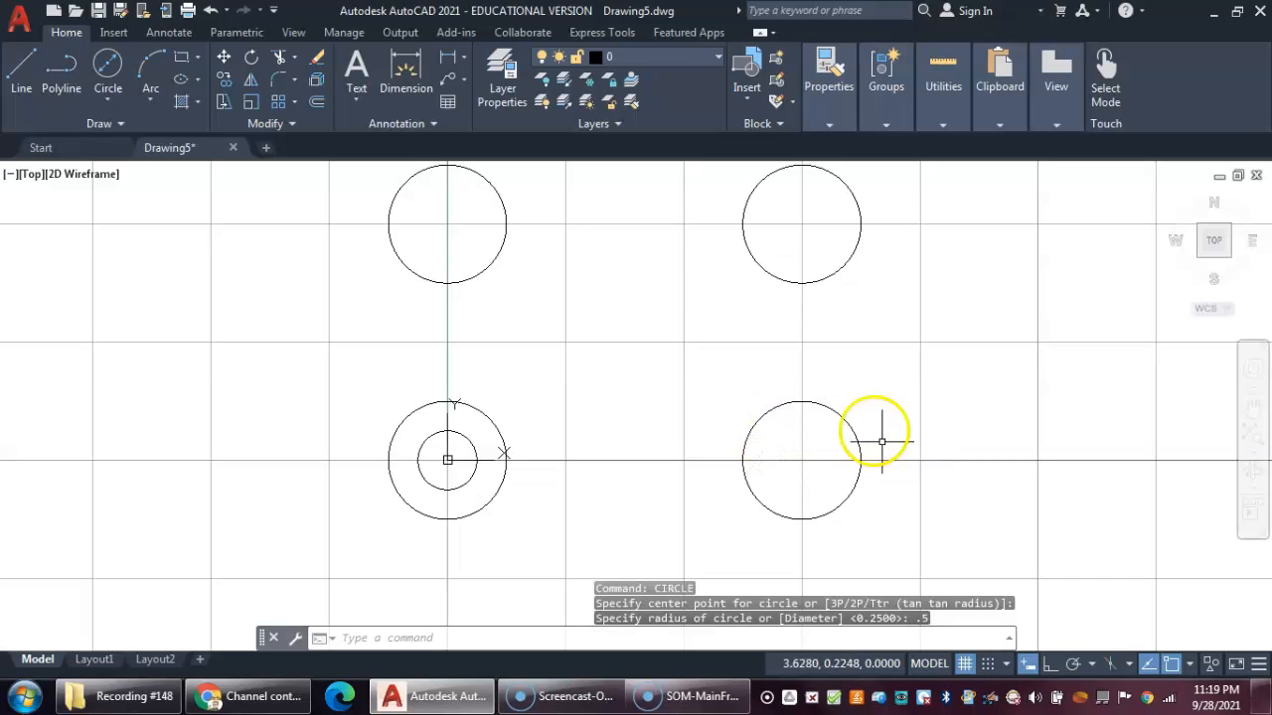
Step: Draw one more circle of radius 0.5 on the same center at 3,0
right_click(701, 377)
left_click(764, 39)
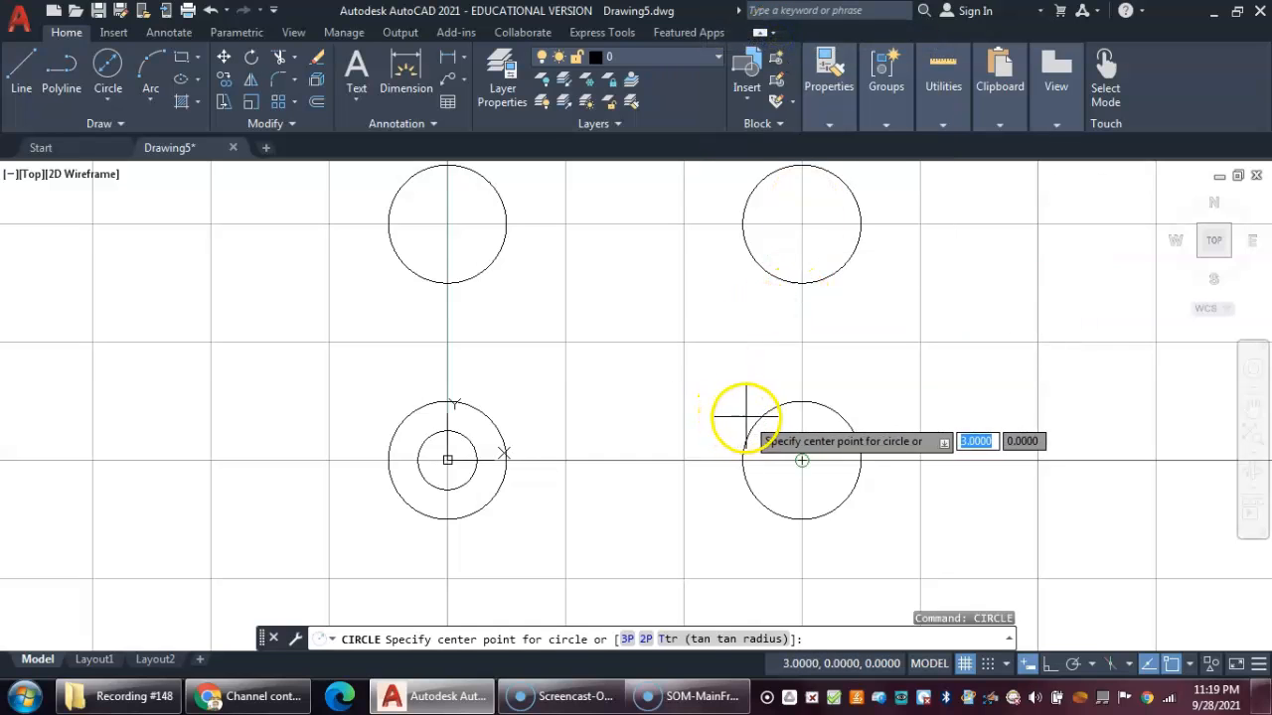
left_click(752, 421)
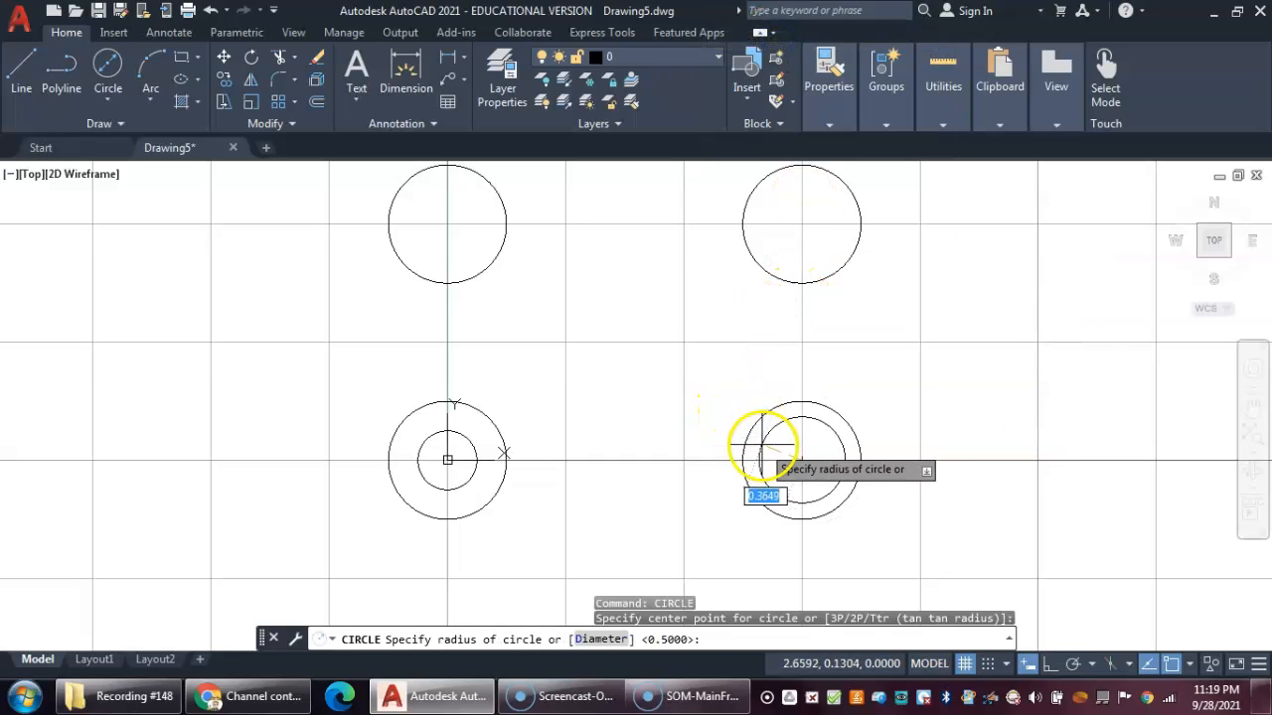
key("Return")
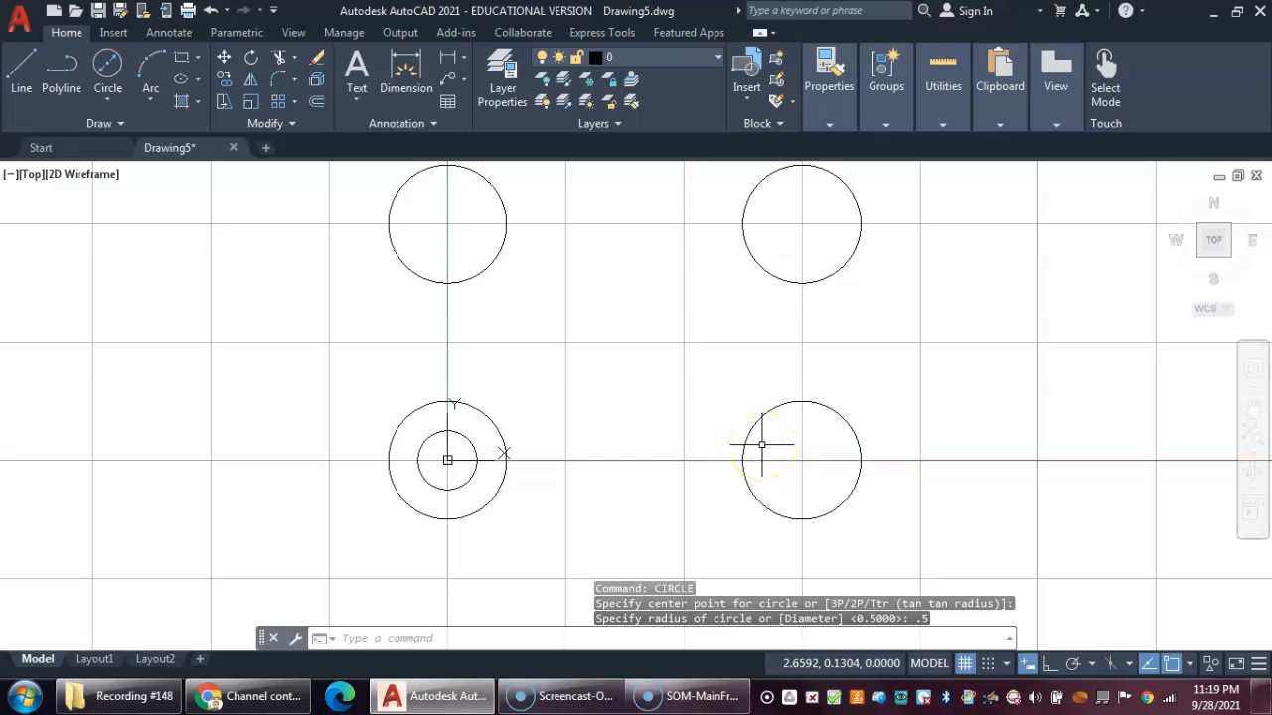
Step: Try to draw a smaller inner circle of about 0.34 radius centered on the circle at 3,0
right_click(718, 374)
left_click(780, 36)
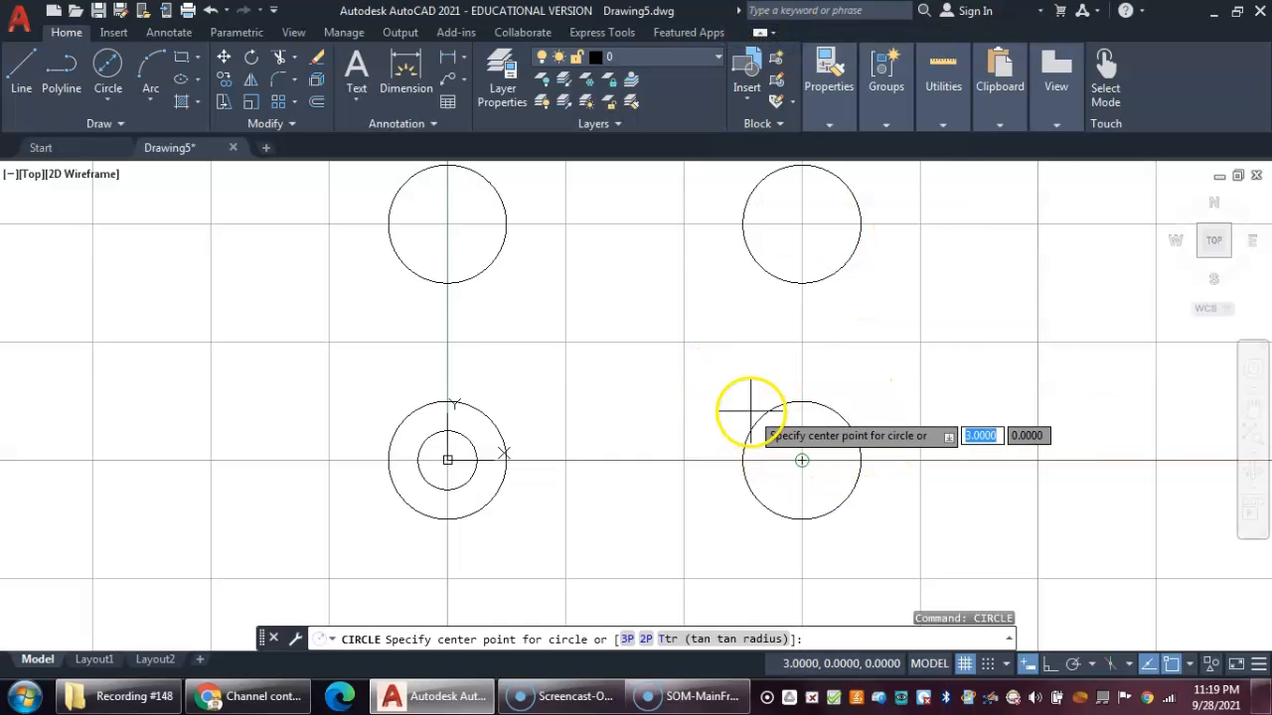
left_click(752, 414)
type(".2")
key("Return")
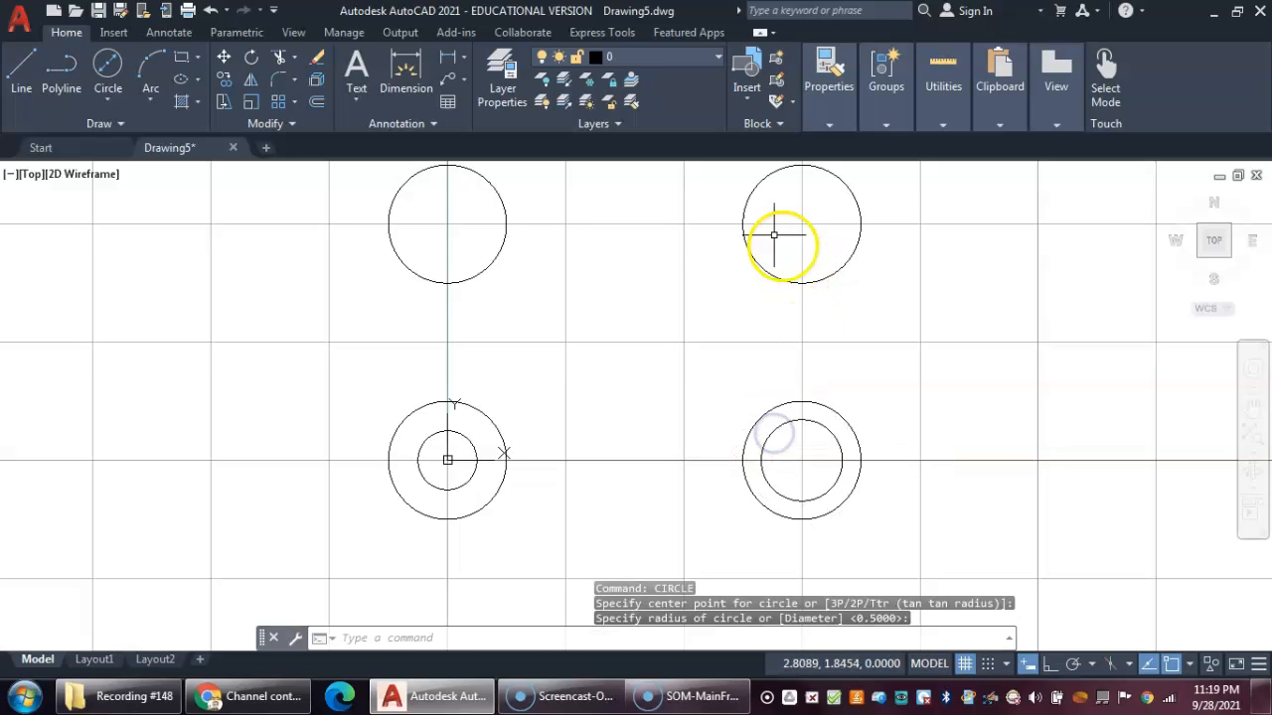
Step: Draw an inner circle of about 0.25 radius snapped to the center of the circle at 3,2
right_click(778, 235)
left_click(843, 247)
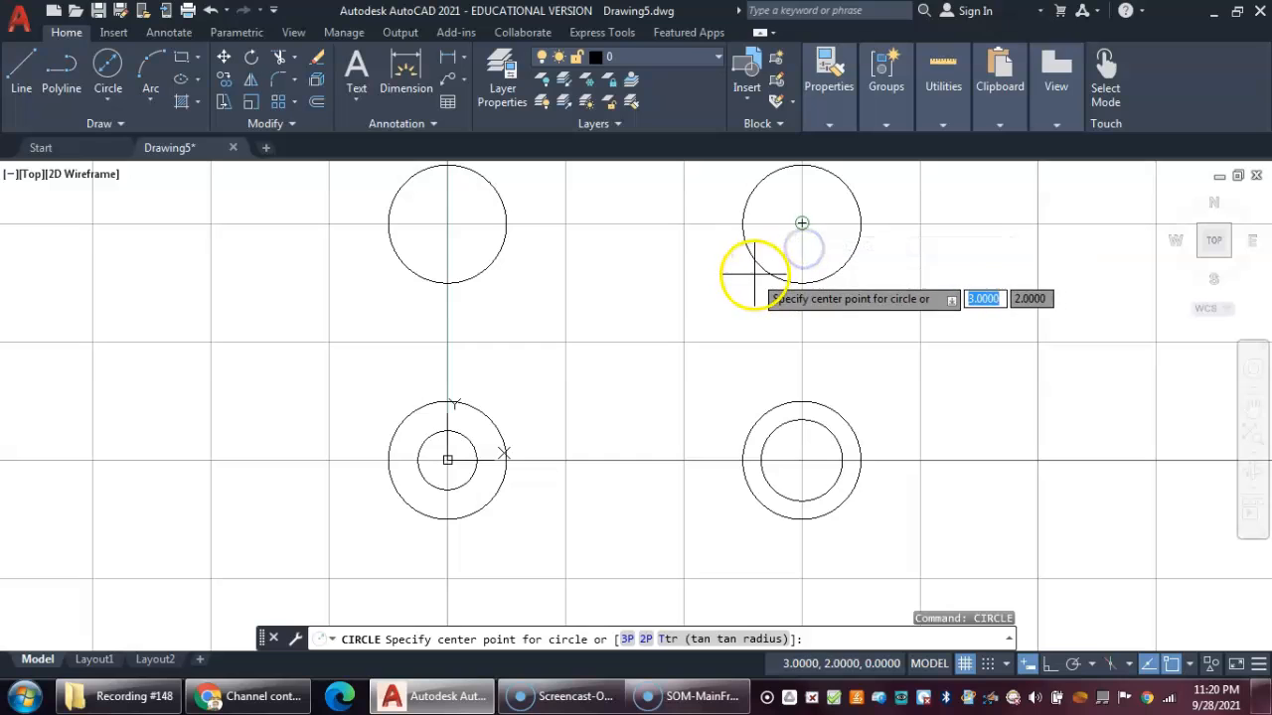
left_click(764, 271)
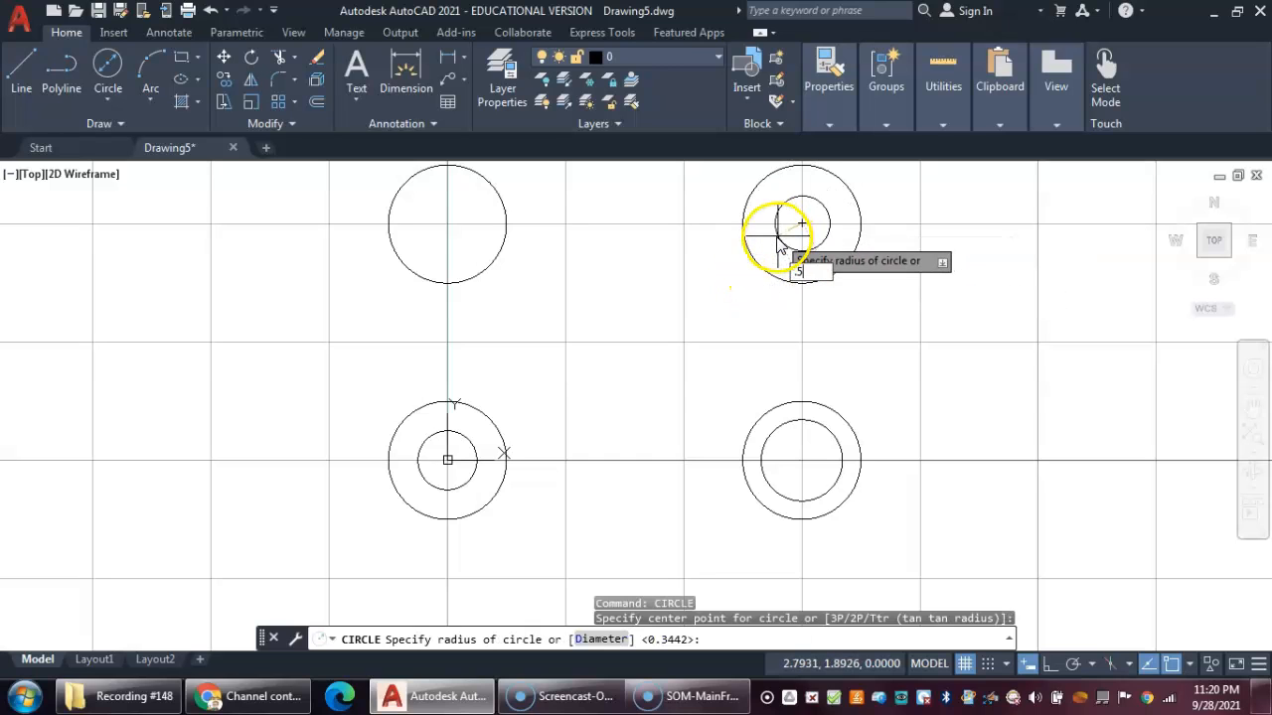
key("Return")
Step: Draw an inner circle of about 0.24 radius snapped to the center of the circle at 0,2
right_click(557, 268)
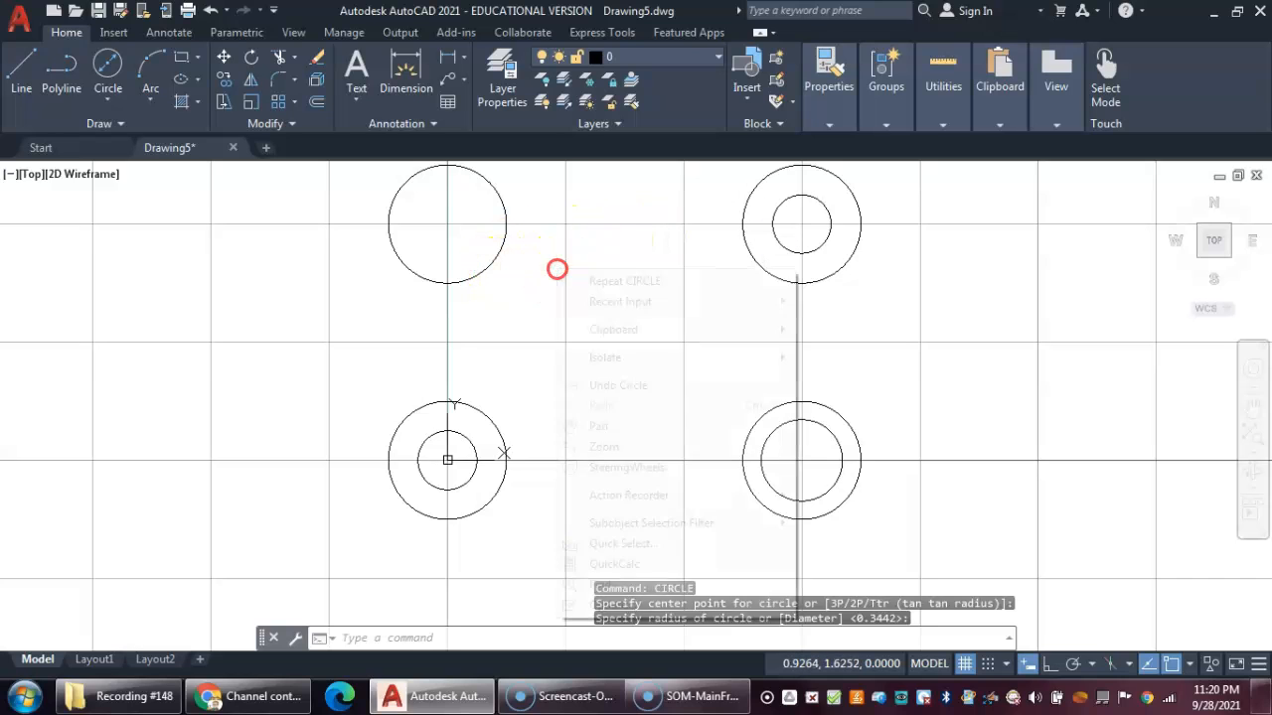
left_click(611, 282)
left_click(476, 251)
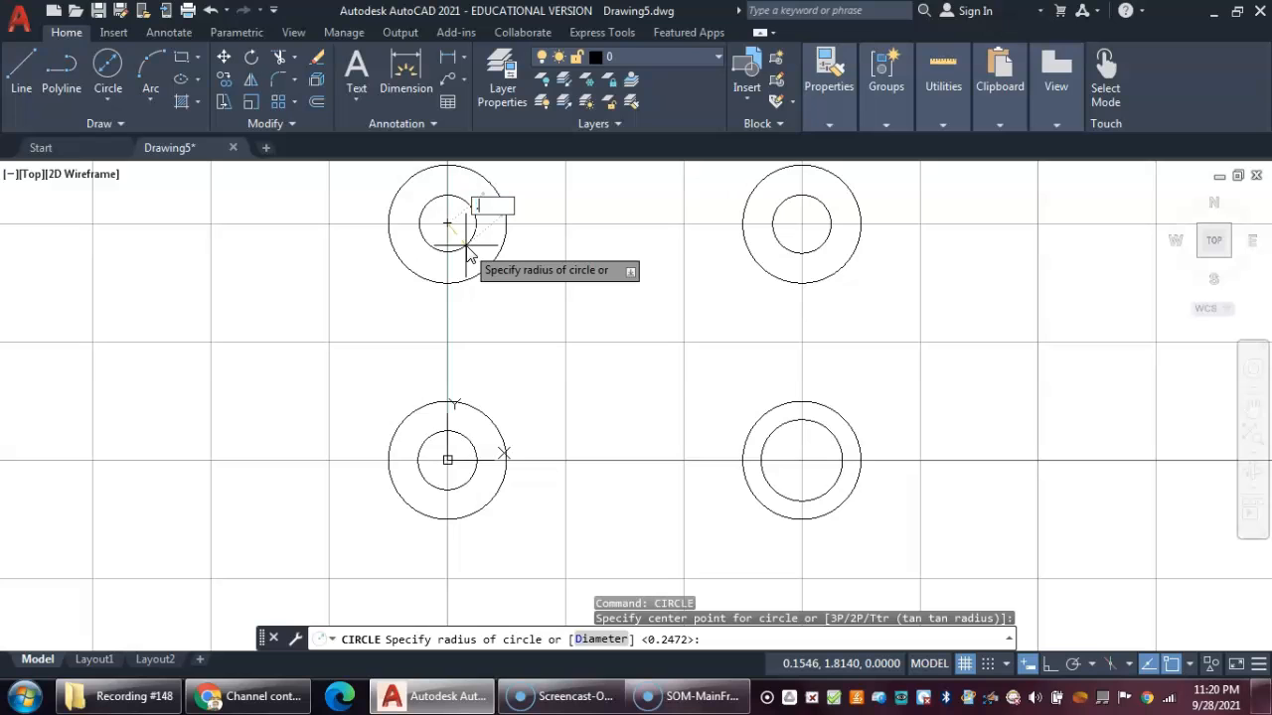
key("Return")
scroll(704, 418, "down", 2)
middle_click_drag(676, 378, 654, 378)
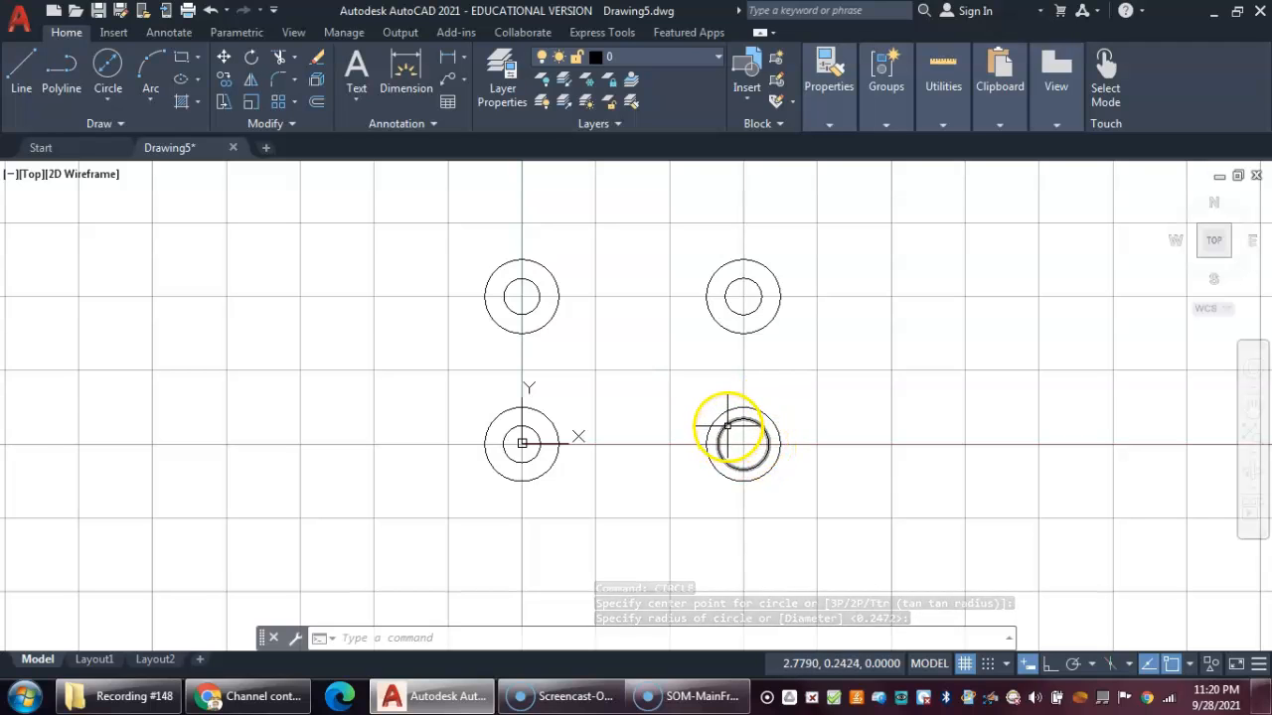
Step: Erase the oversized inner circle at 3,0 and draw a center-diameter circle of diameter 0.5 on the same center
left_click(727, 426)
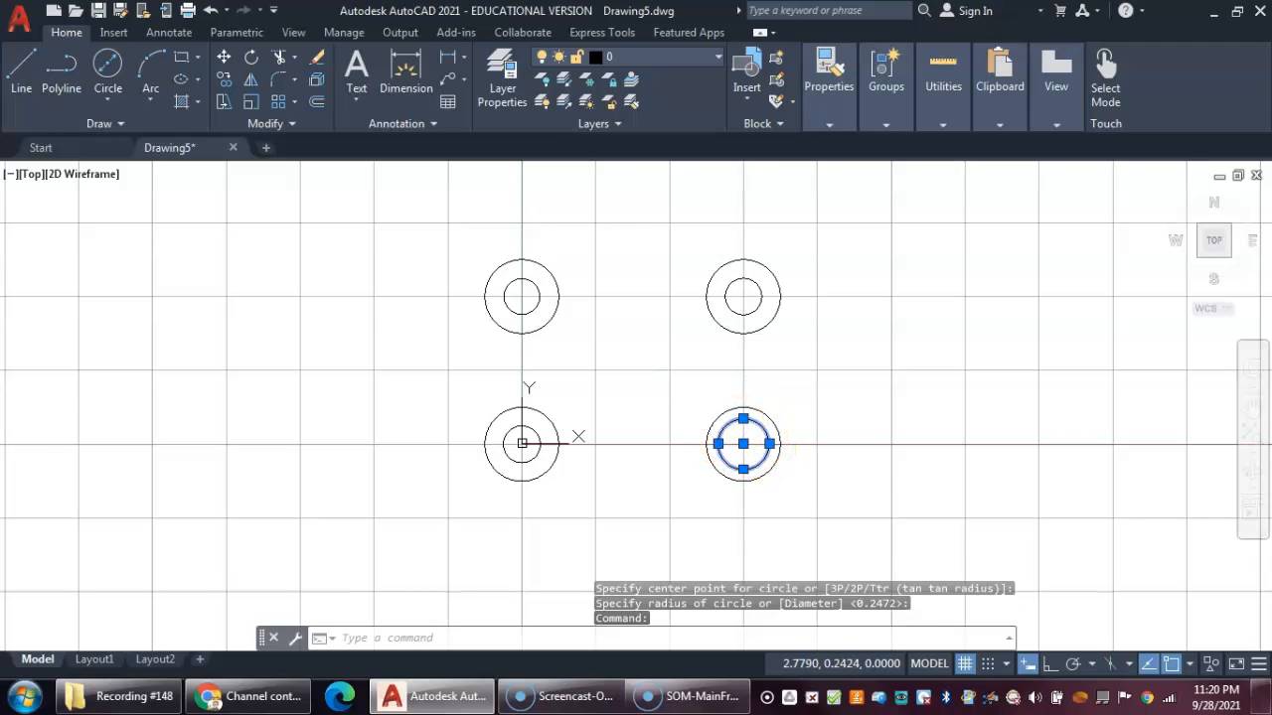
key("Delete")
right_click(688, 388)
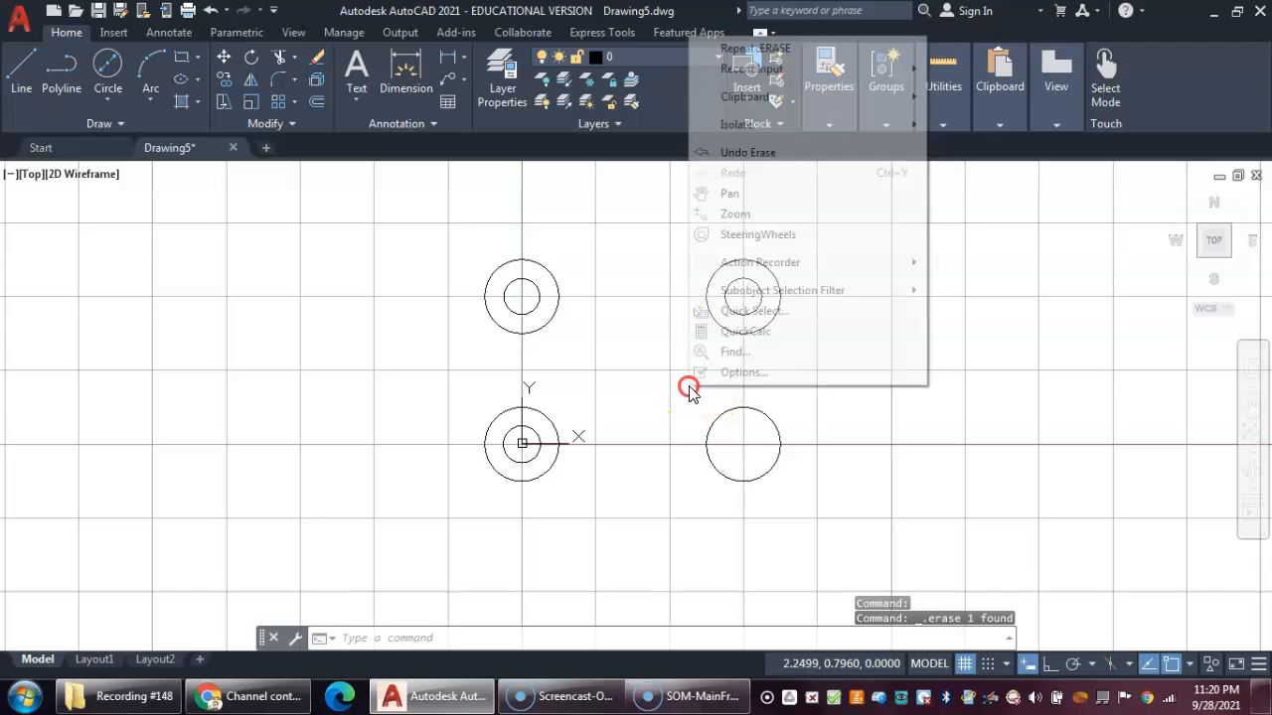
left_click(115, 80)
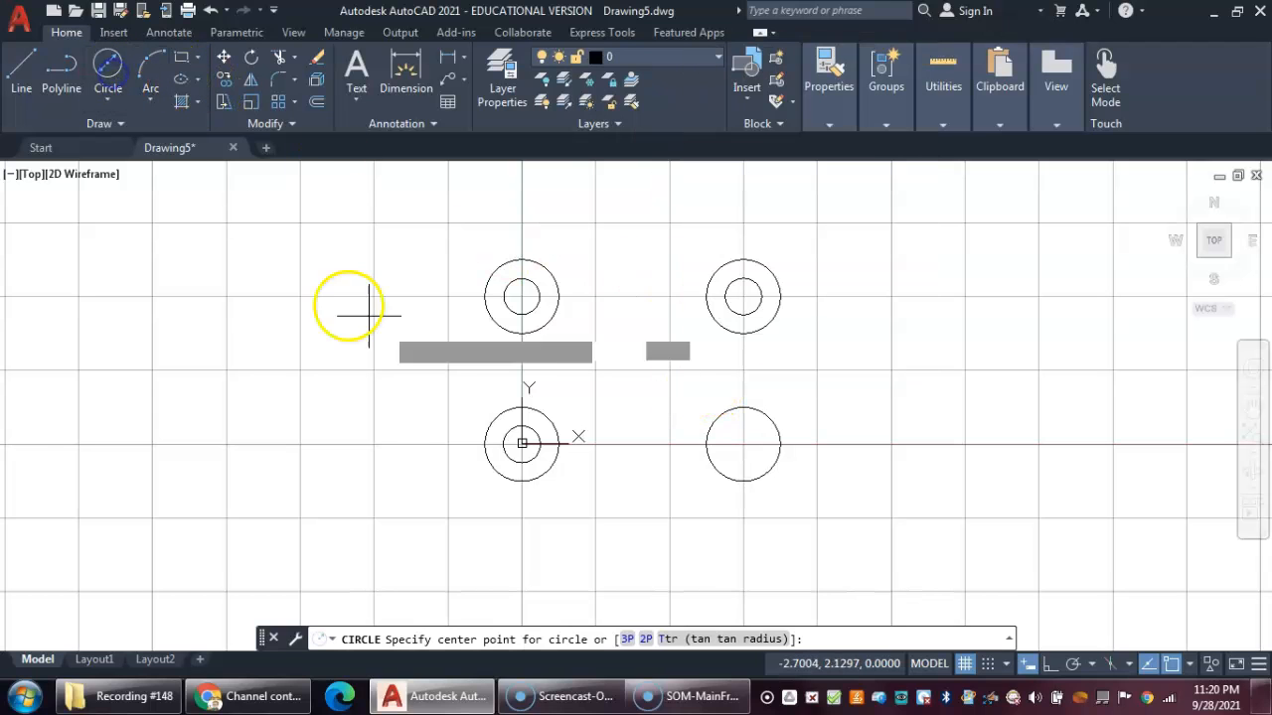
left_click(718, 465)
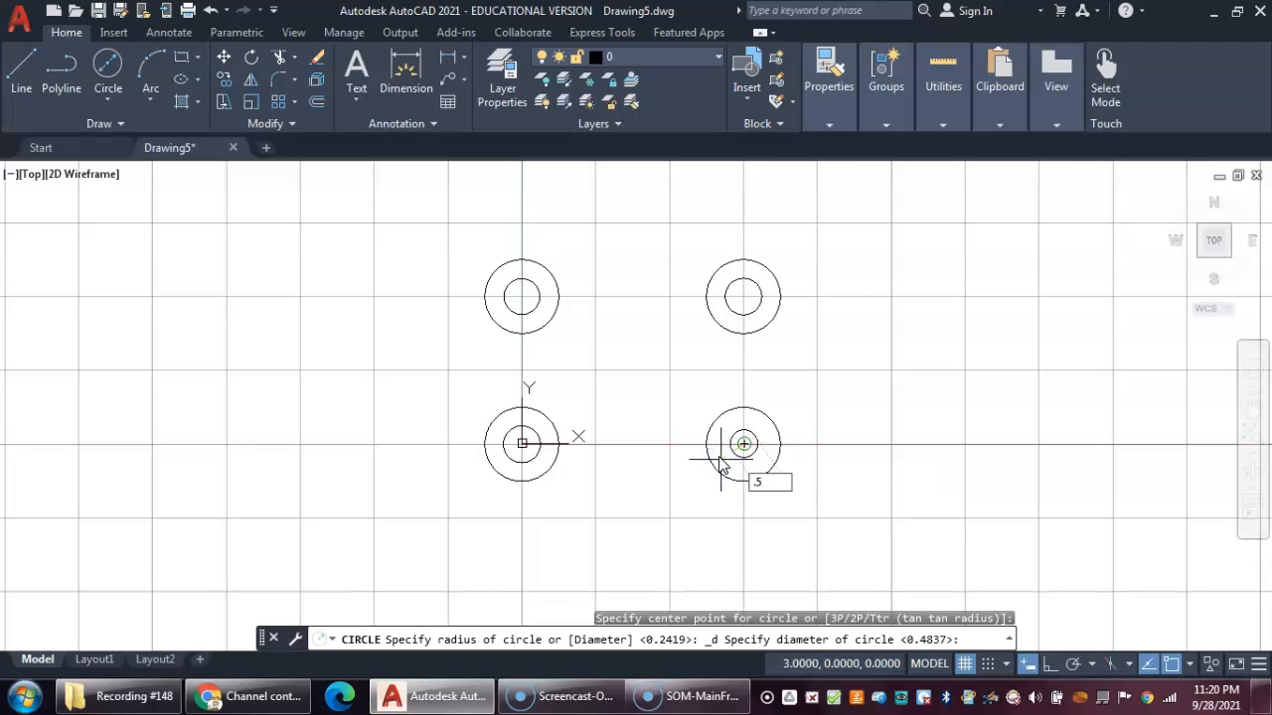
left_click(720, 459)
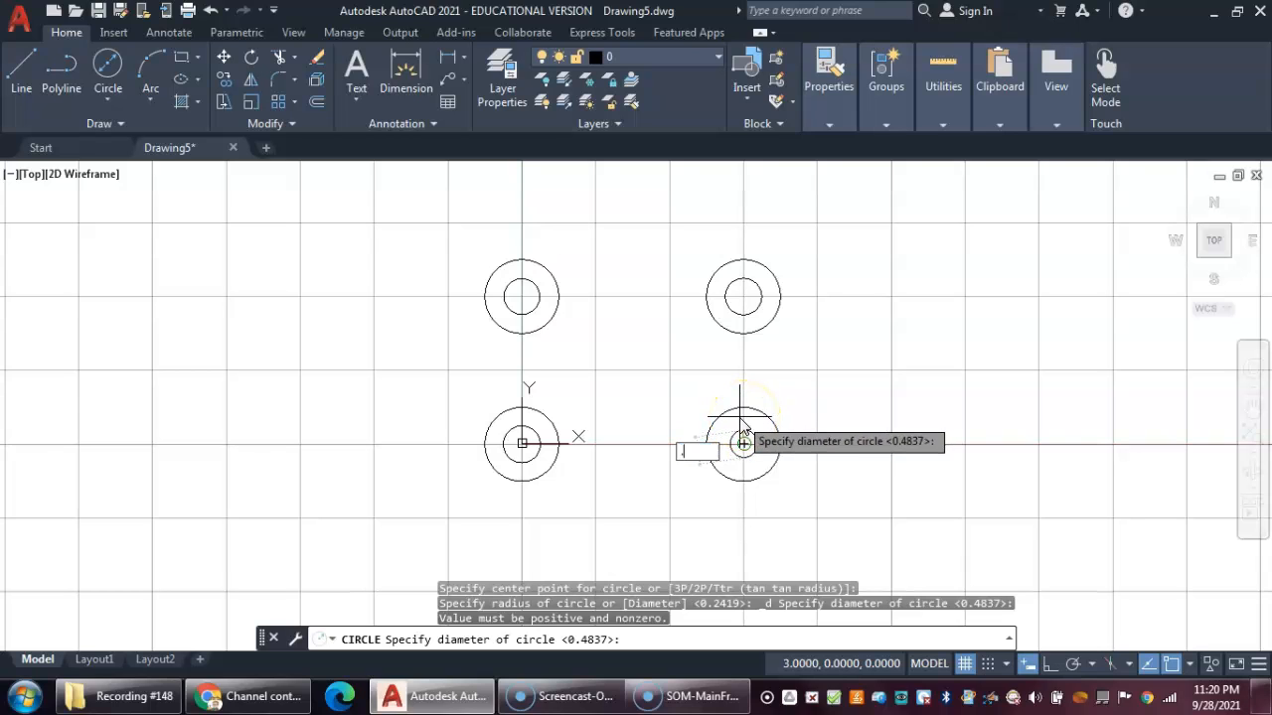
key("Return")
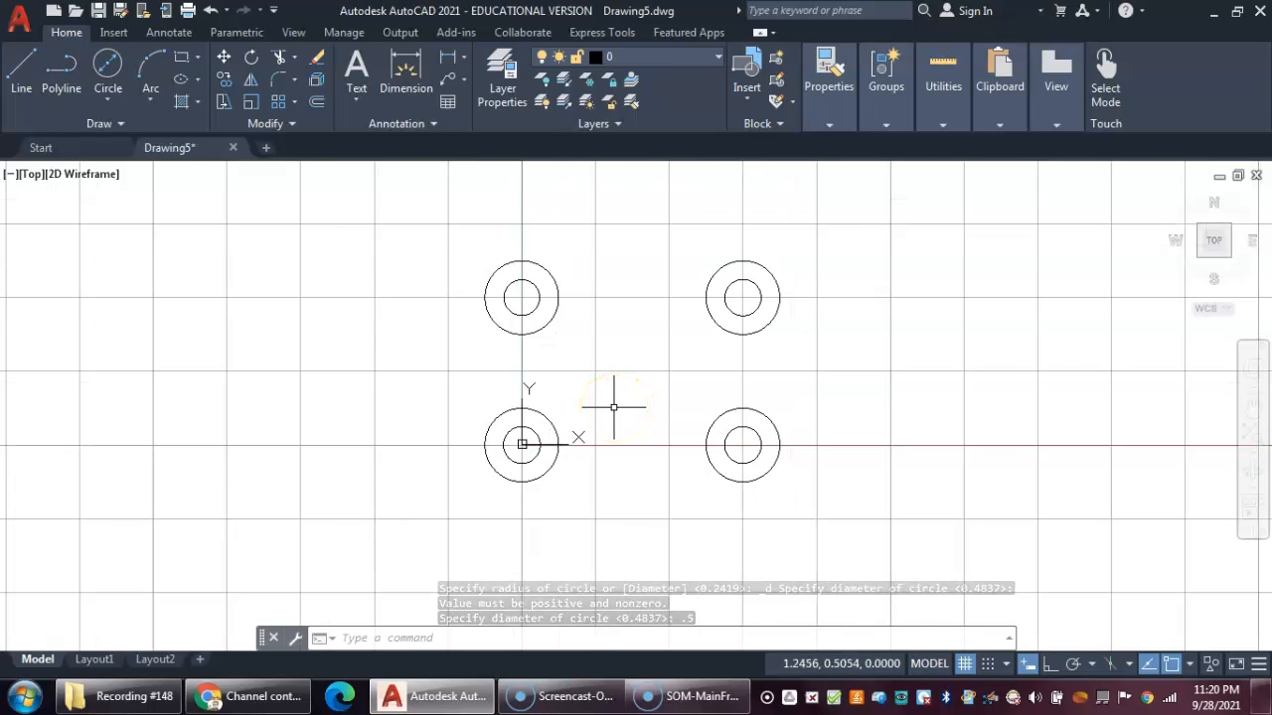
Step: Select the four outer circles to examine their center and quadrant grips
left_click(505, 263)
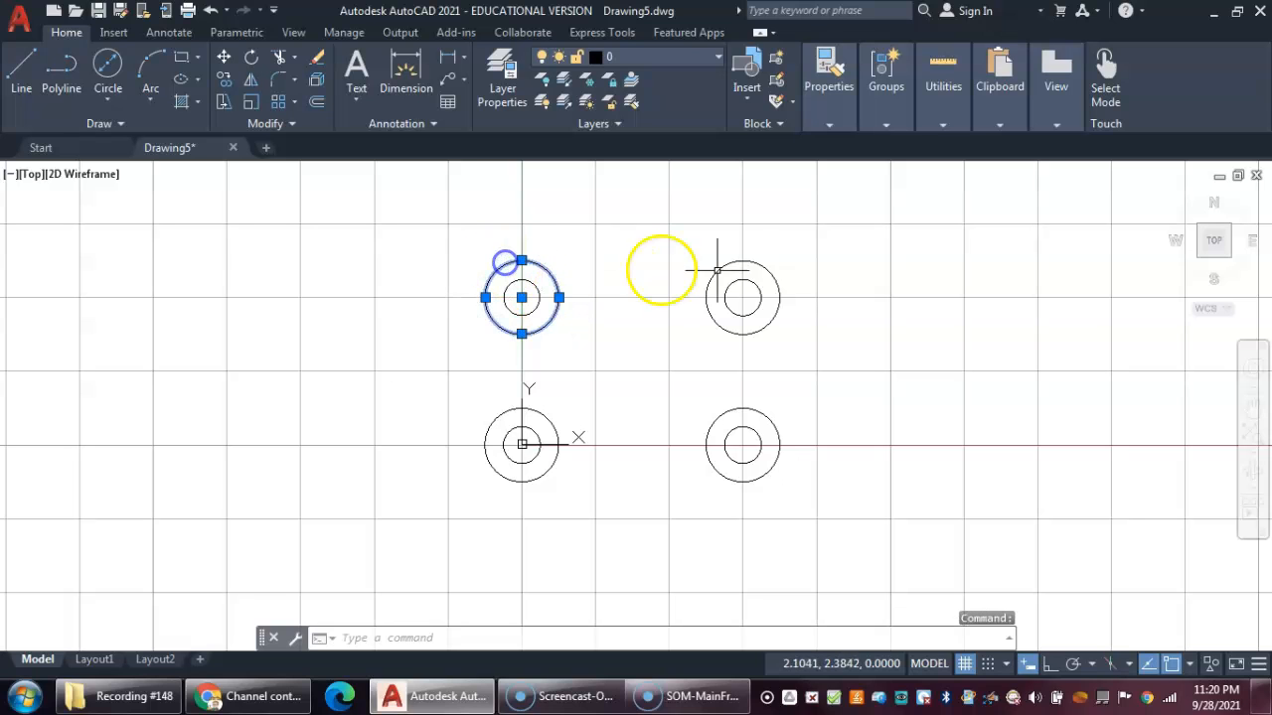
left_click(776, 279)
left_click(777, 433)
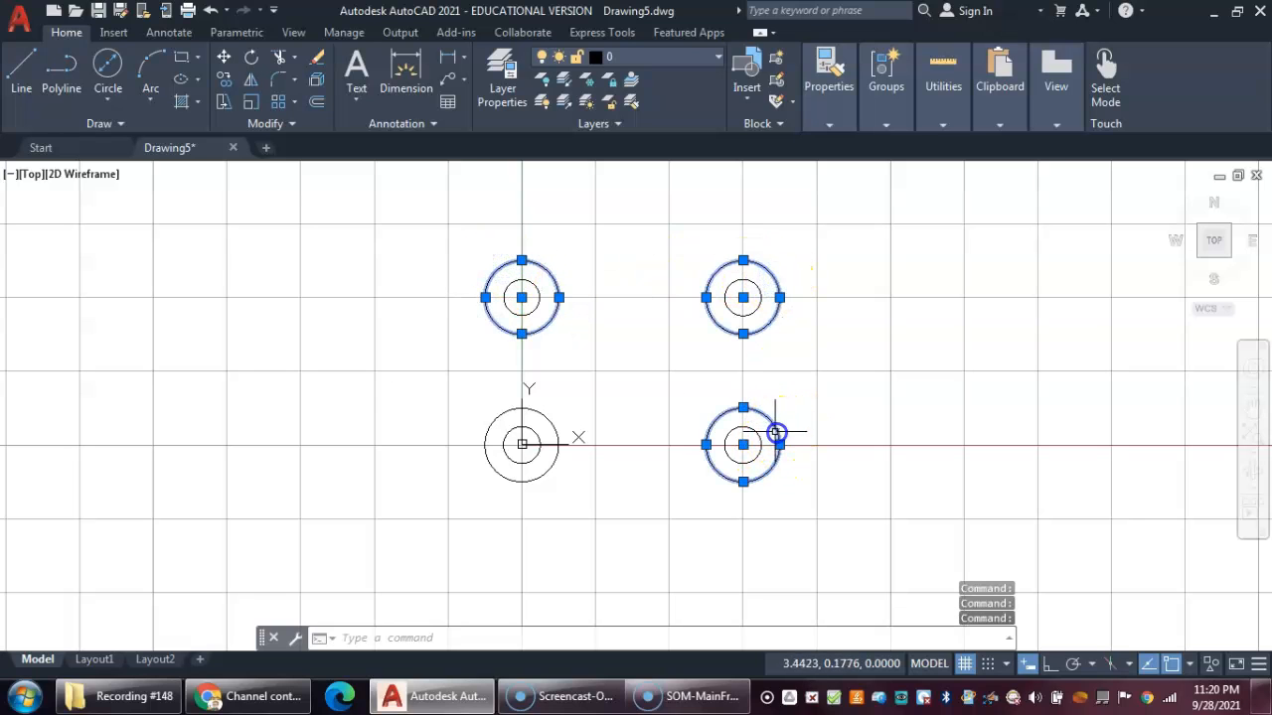
left_click(497, 418)
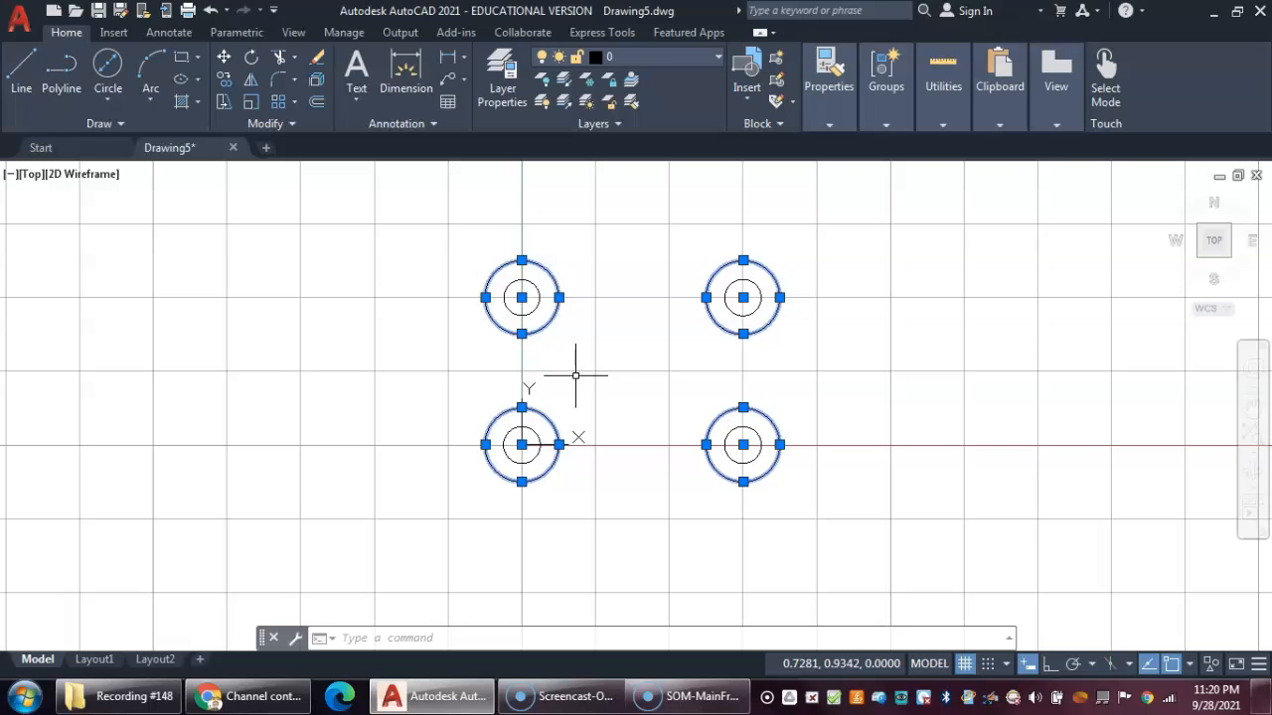
Step: Enable the Quadrant object snap mode and clear the selection of the four outer circles
left_click(1189, 664)
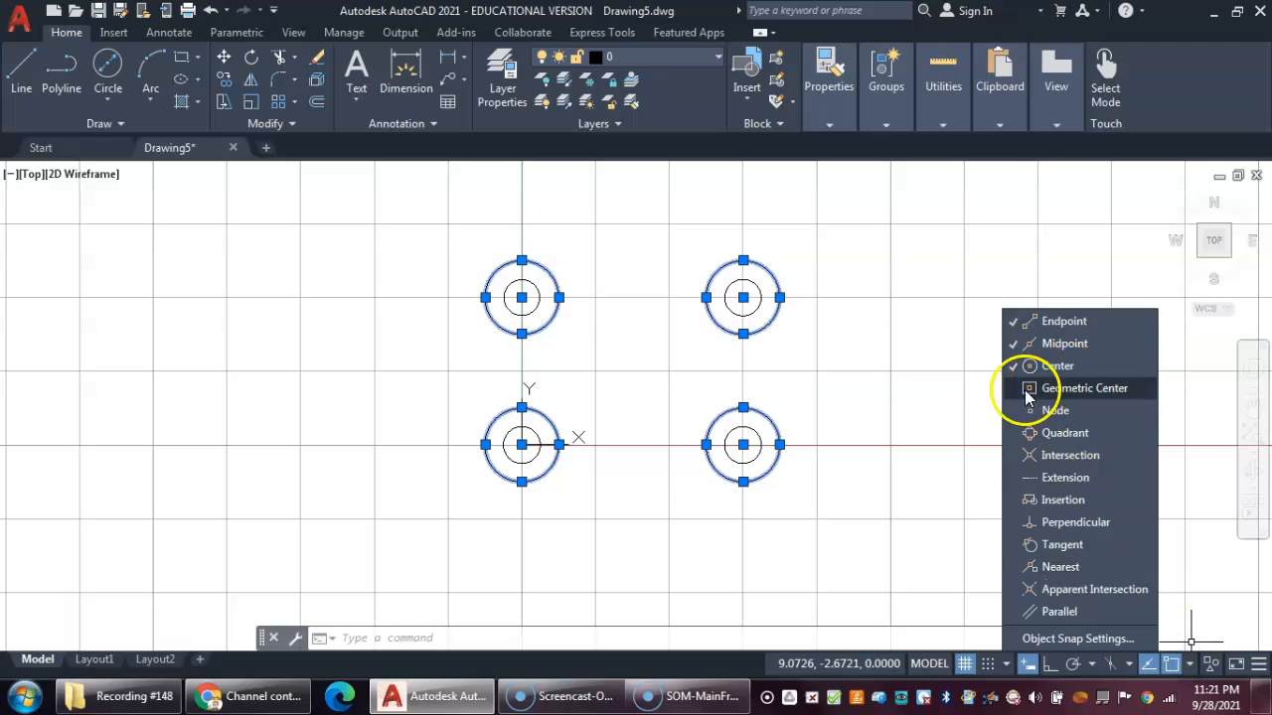
left_click(1007, 432)
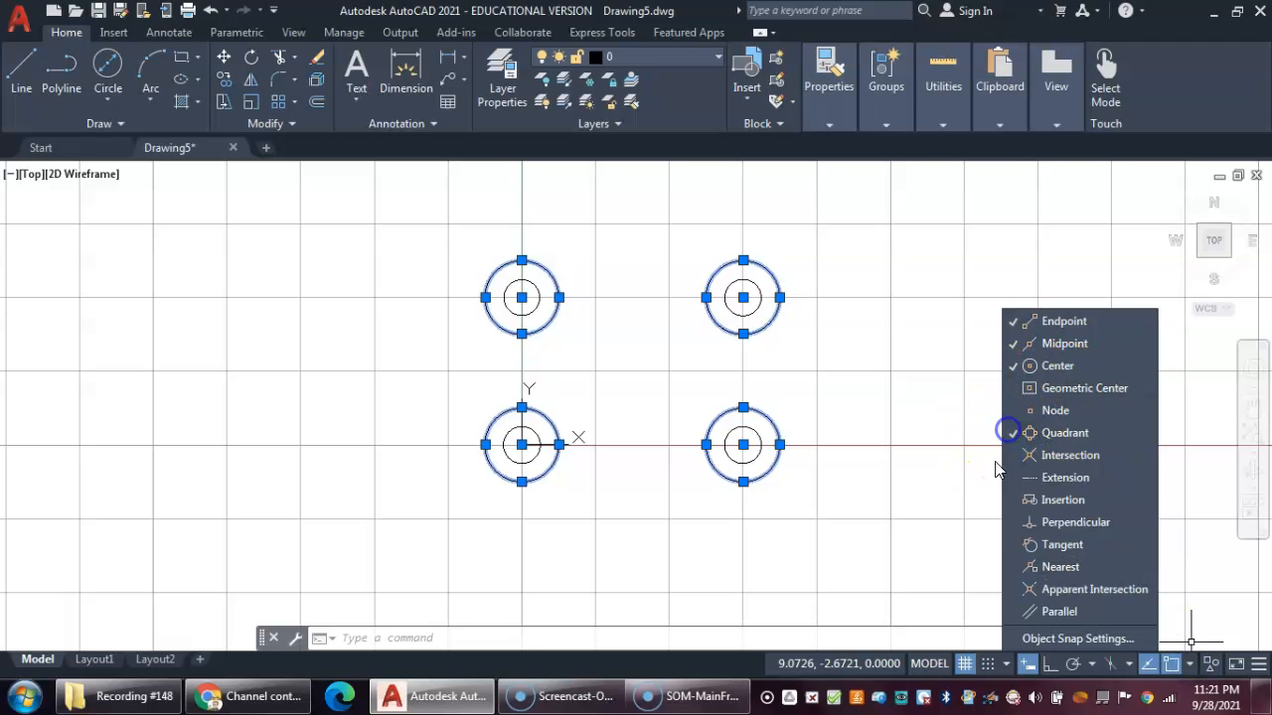
left_click(834, 352)
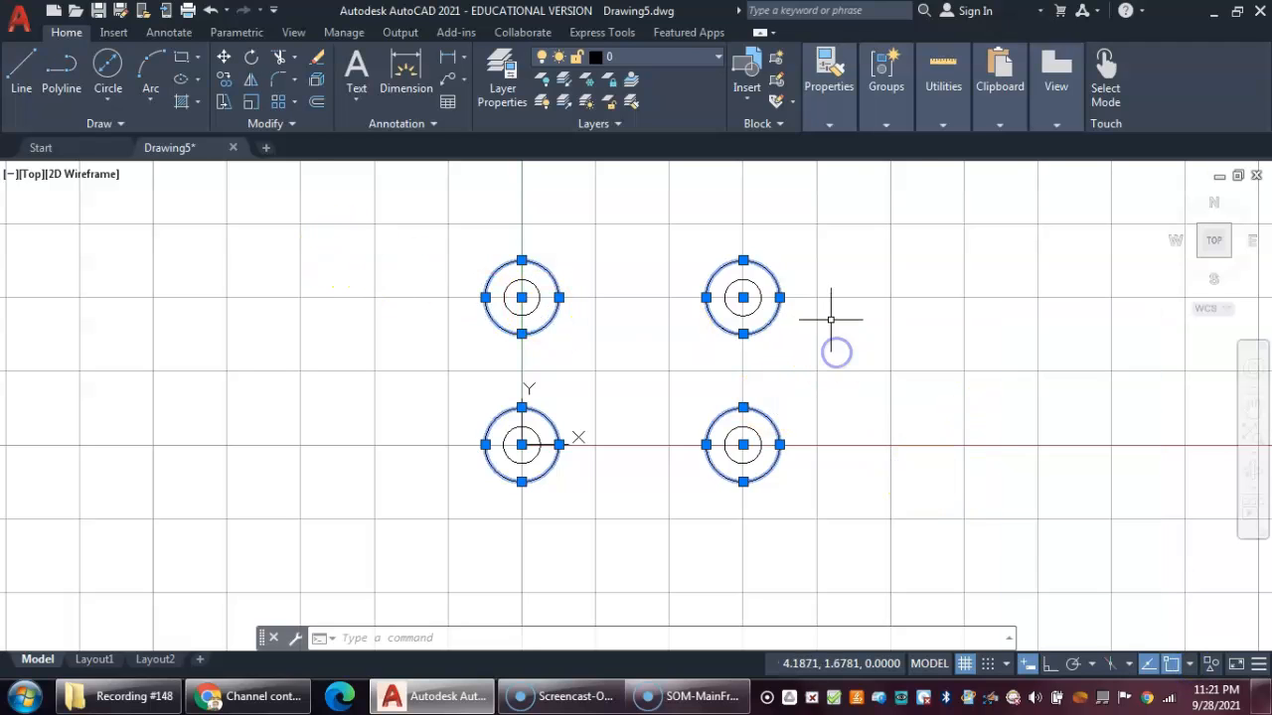
key("Escape")
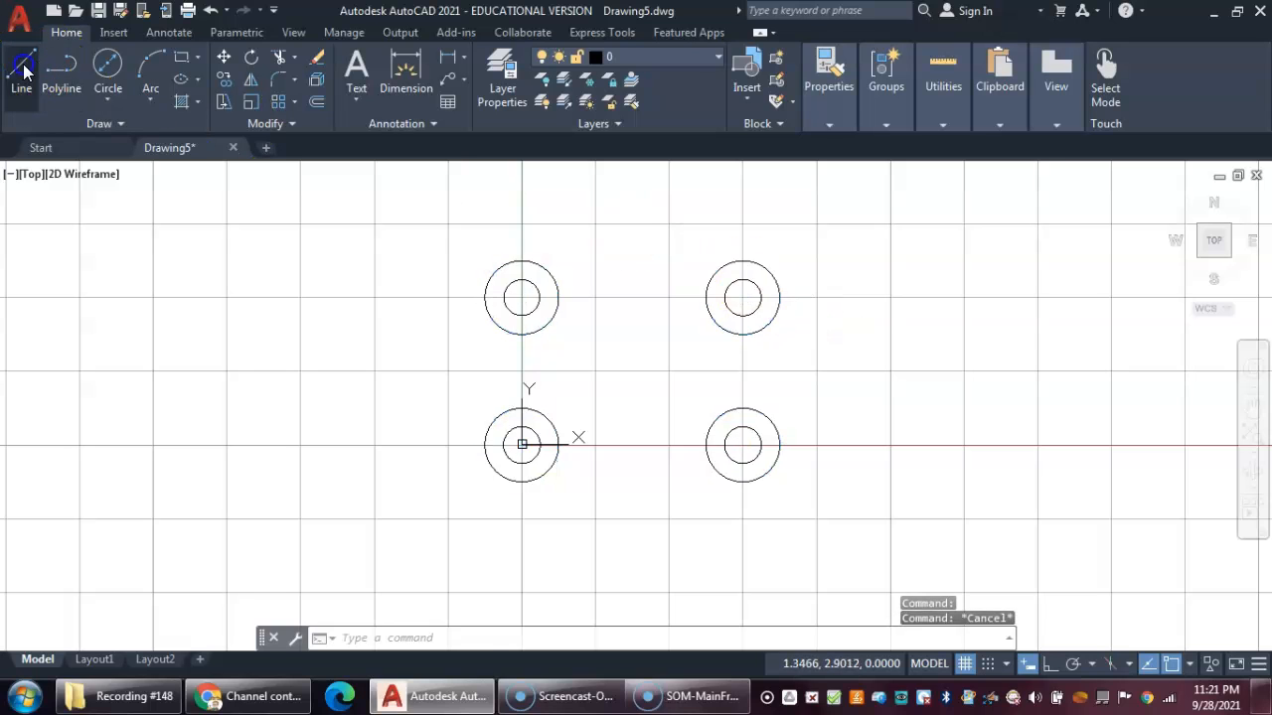
Step: Draw a line from the top quadrant of the outer circle at 3,2 to the top quadrant of the outer circle at 0,2
left_click(25, 69)
left_click(743, 260)
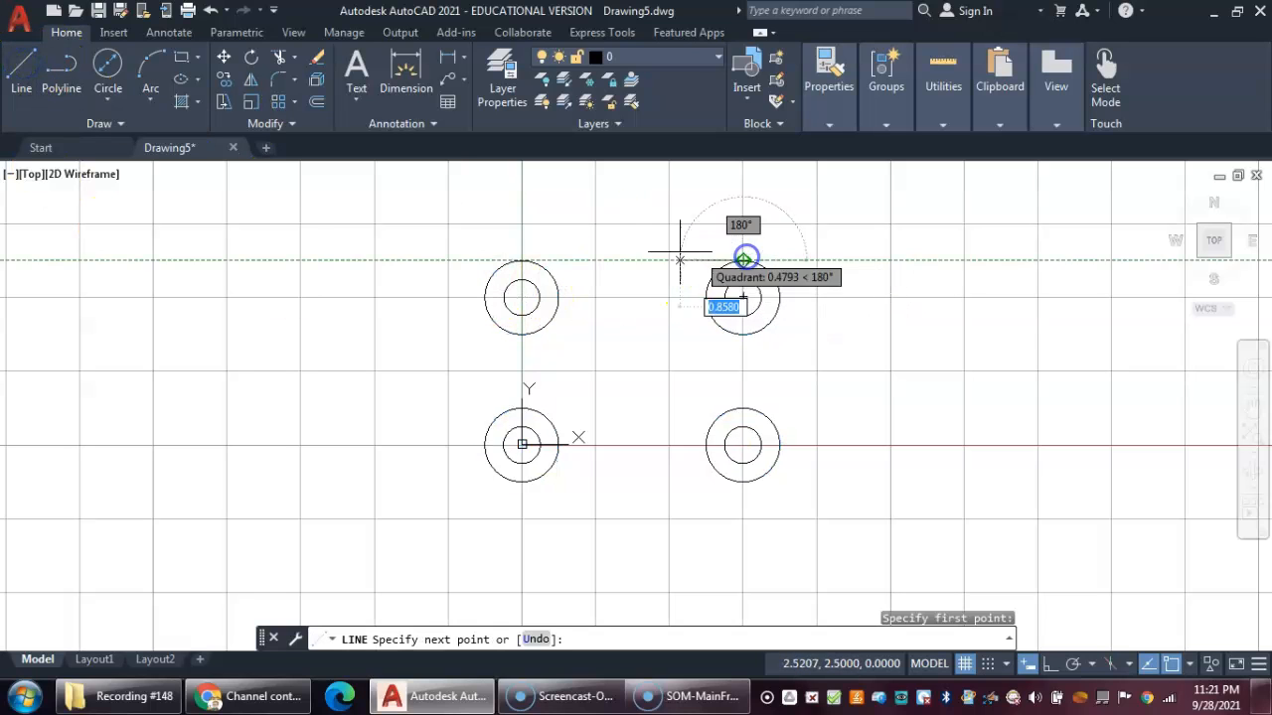
left_click(522, 260)
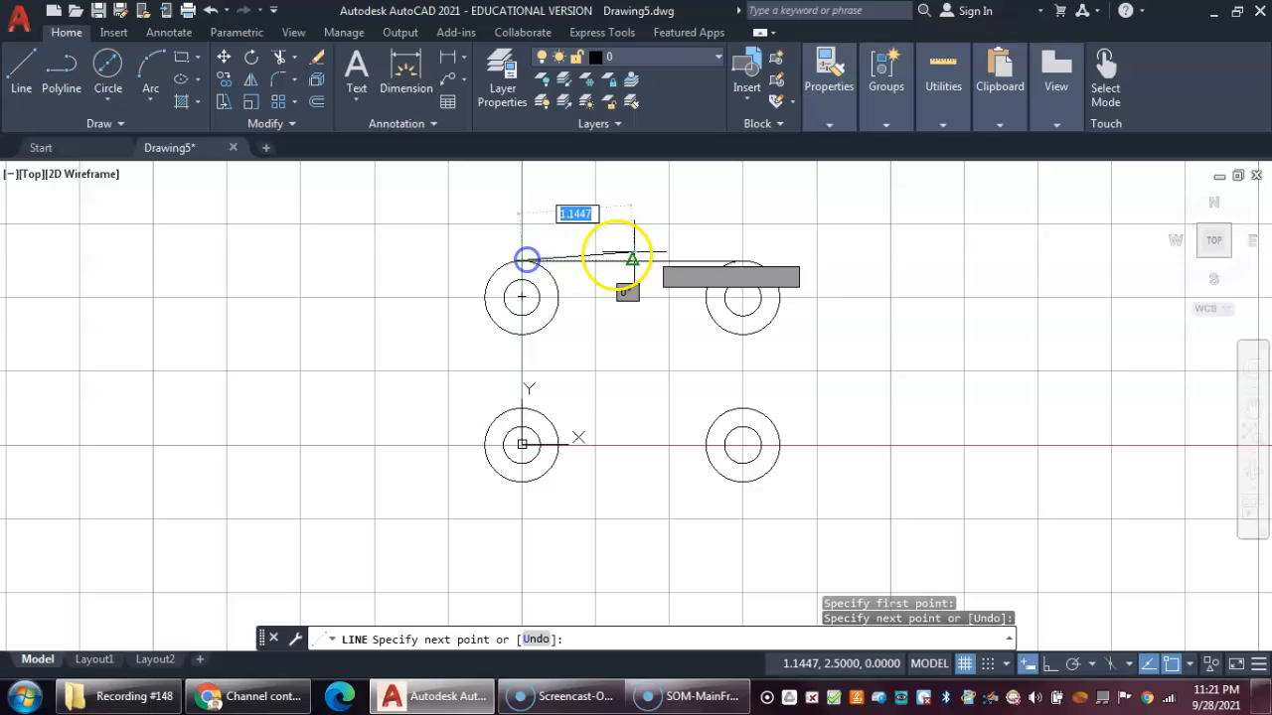
right_click(638, 377)
left_click(677, 382)
Step: Draw a line from the bottom quadrant of the outer circle at 3,0 to the bottom quadrant of the outer circle at 0,0
right_click(674, 385)
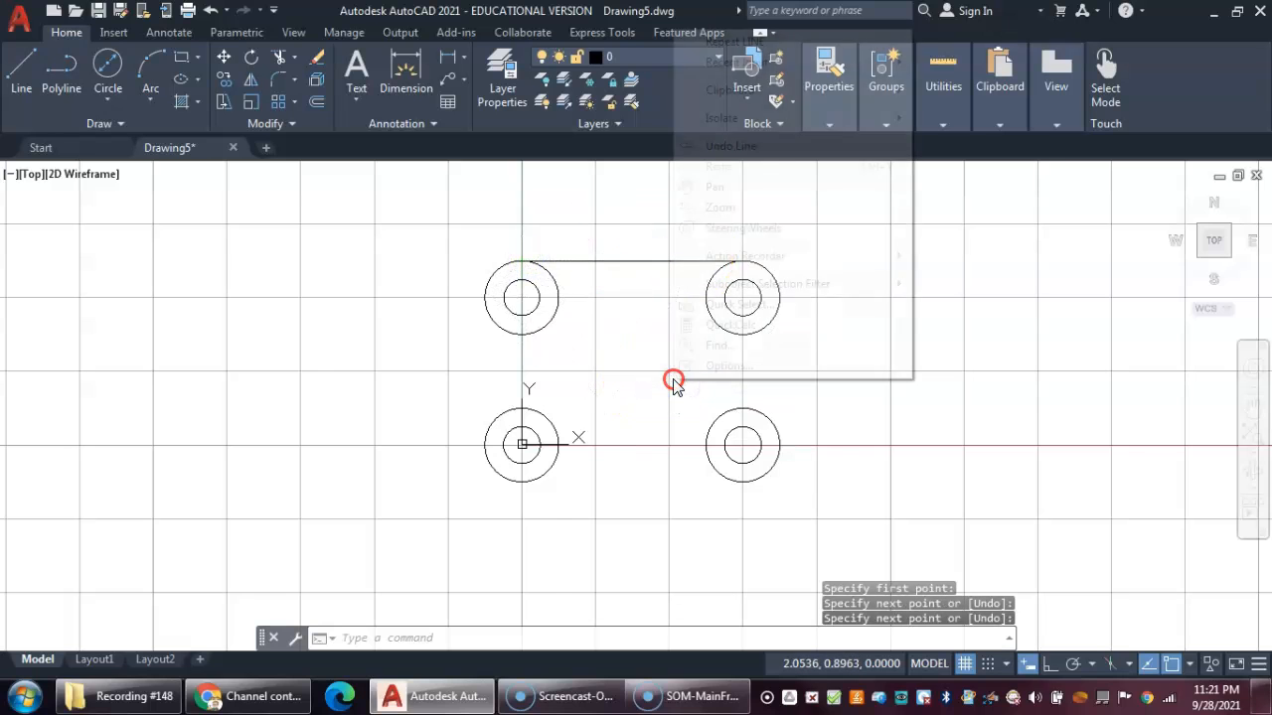
left_click(755, 42)
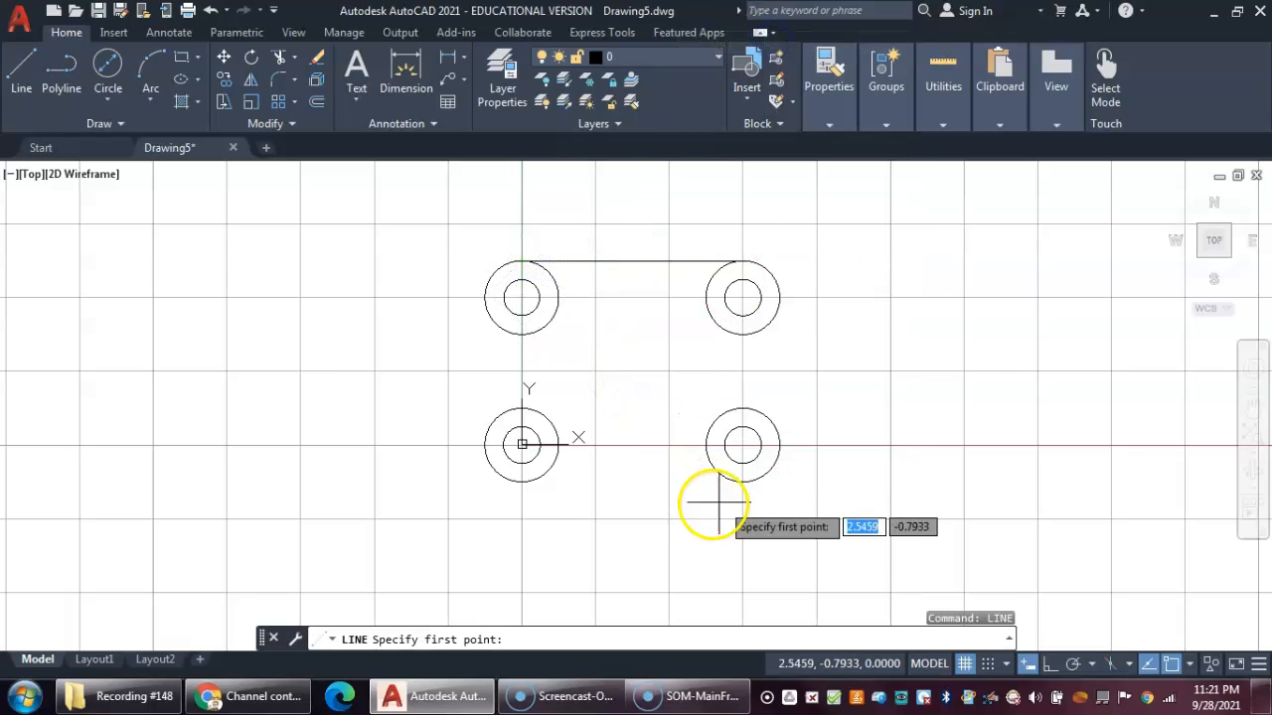
left_click(743, 482)
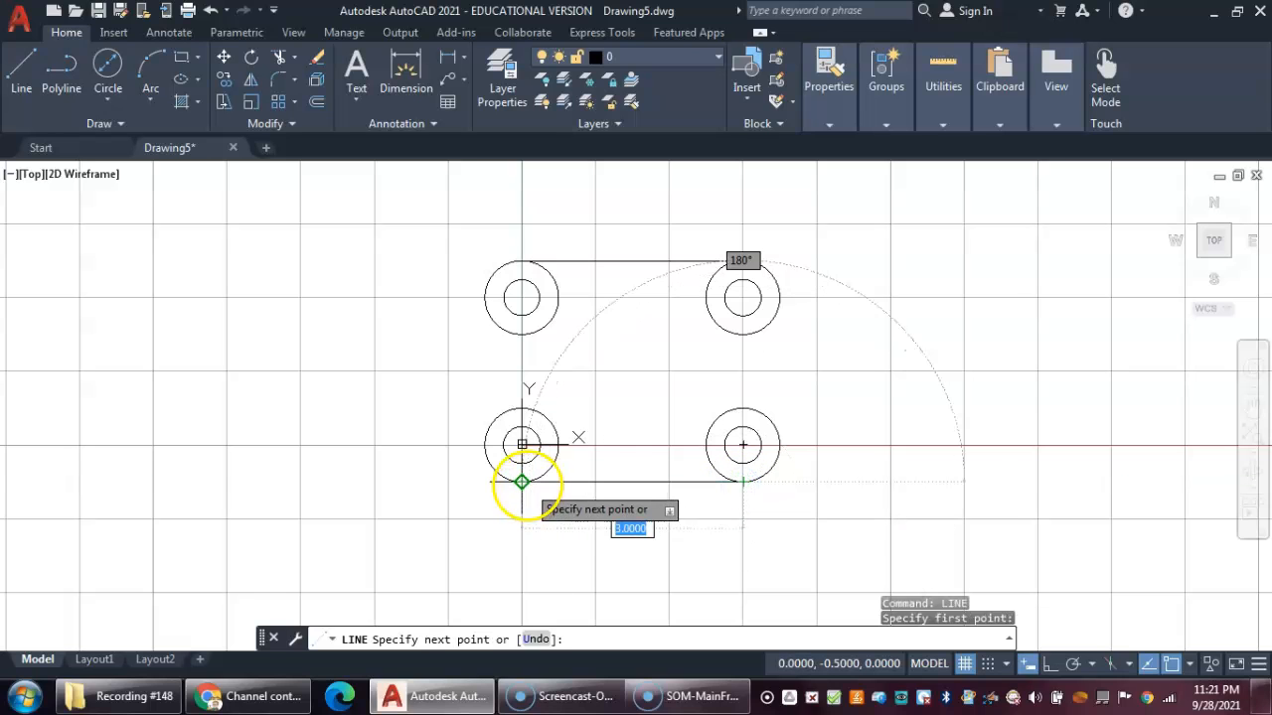
left_click(522, 482)
right_click(685, 343)
left_click(717, 368)
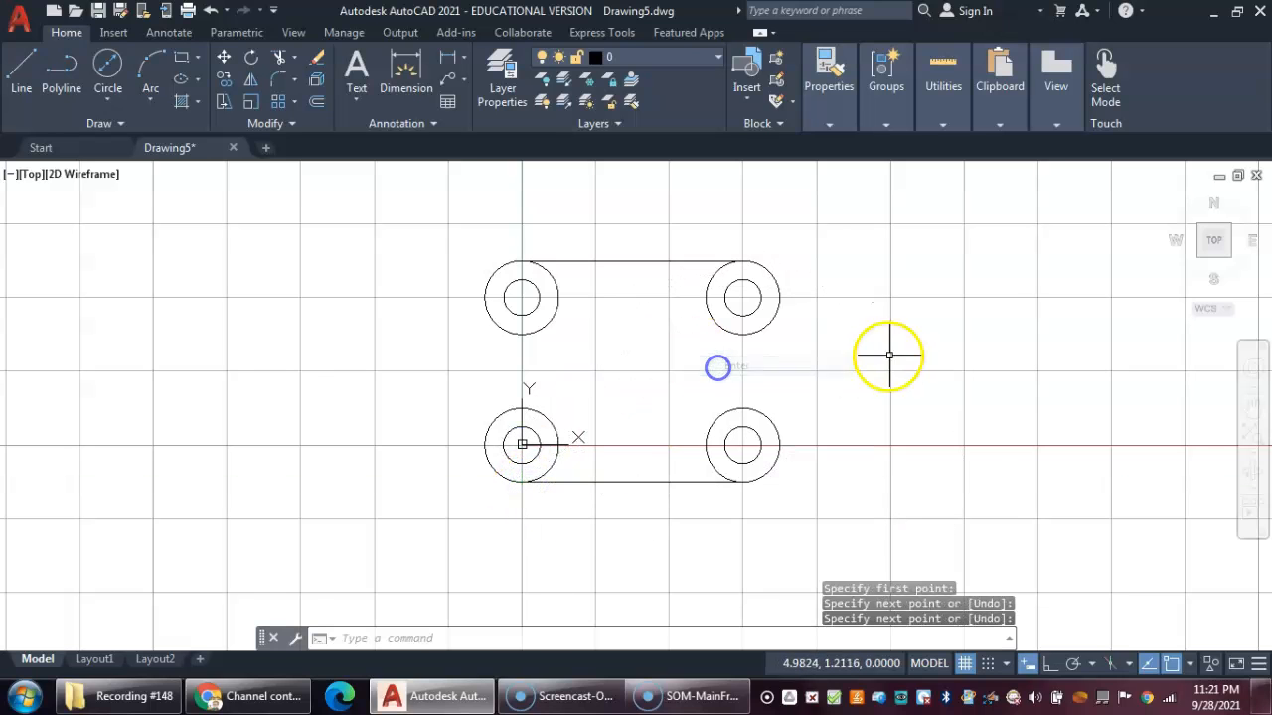
Step: Offset the upper and lower connecting lines inward by .75
middle_click_drag(664, 345, 675, 333)
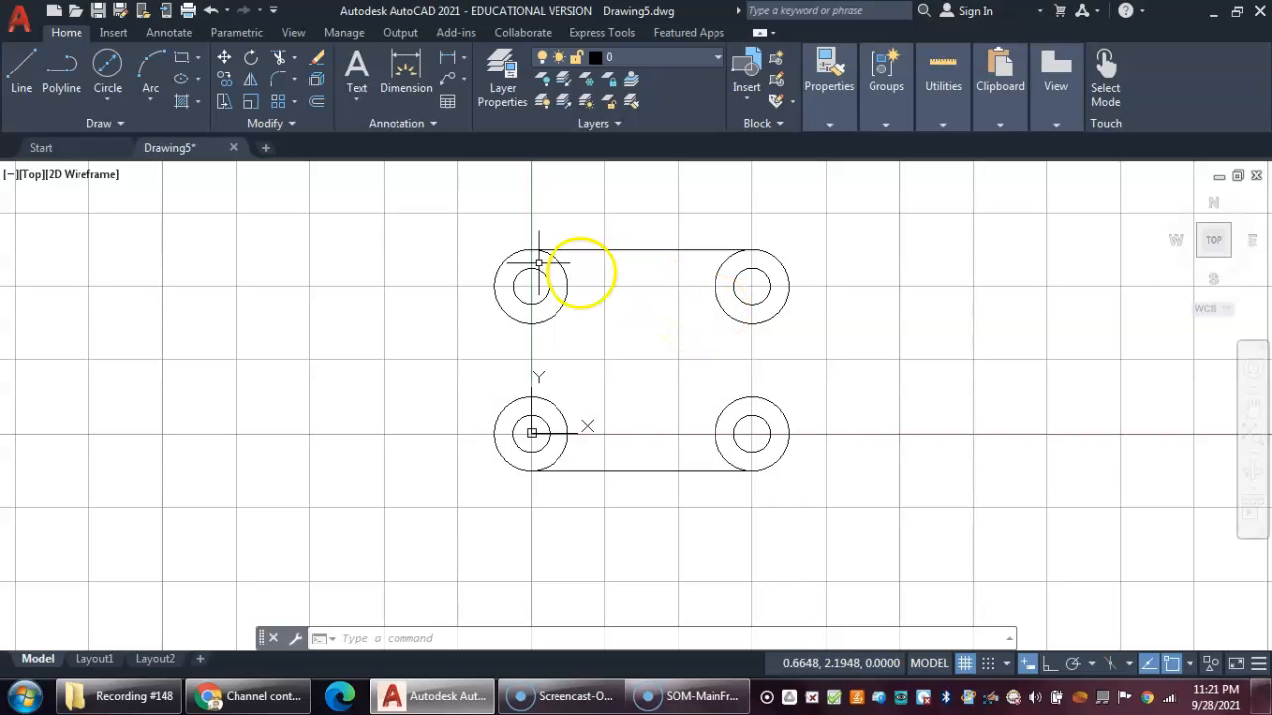
left_click(319, 106)
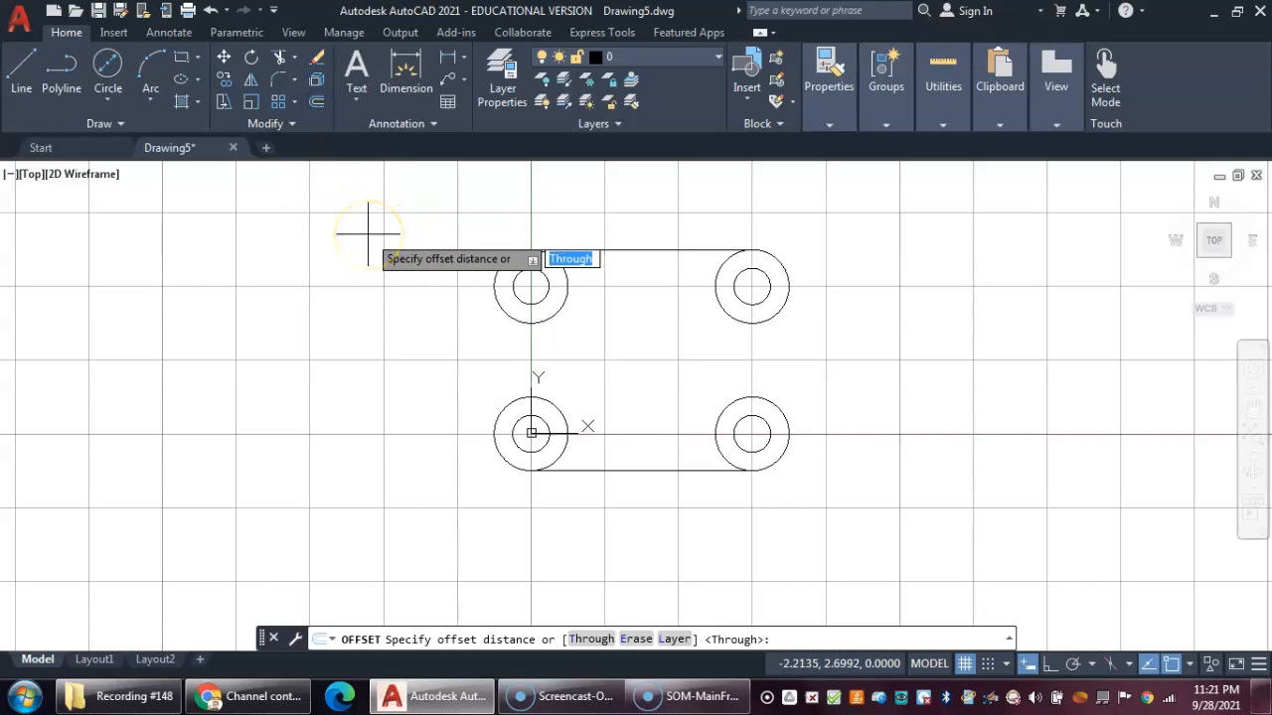
key("Return")
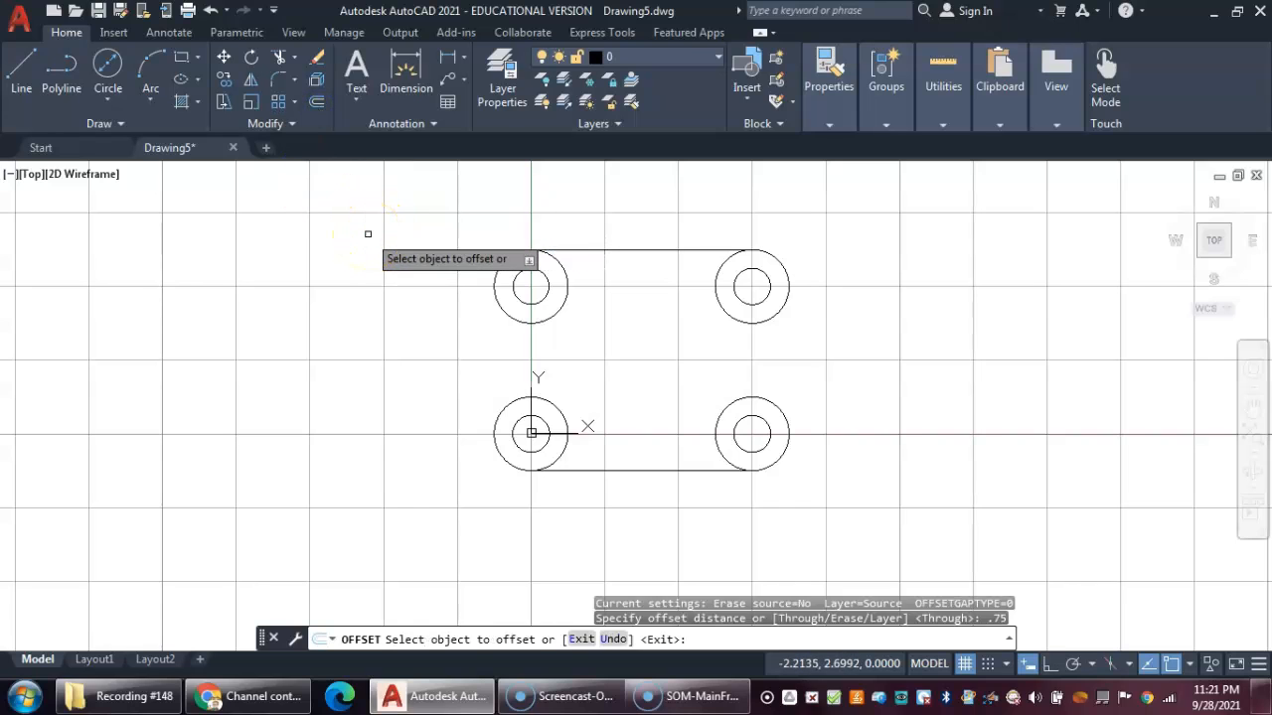
left_click(646, 250)
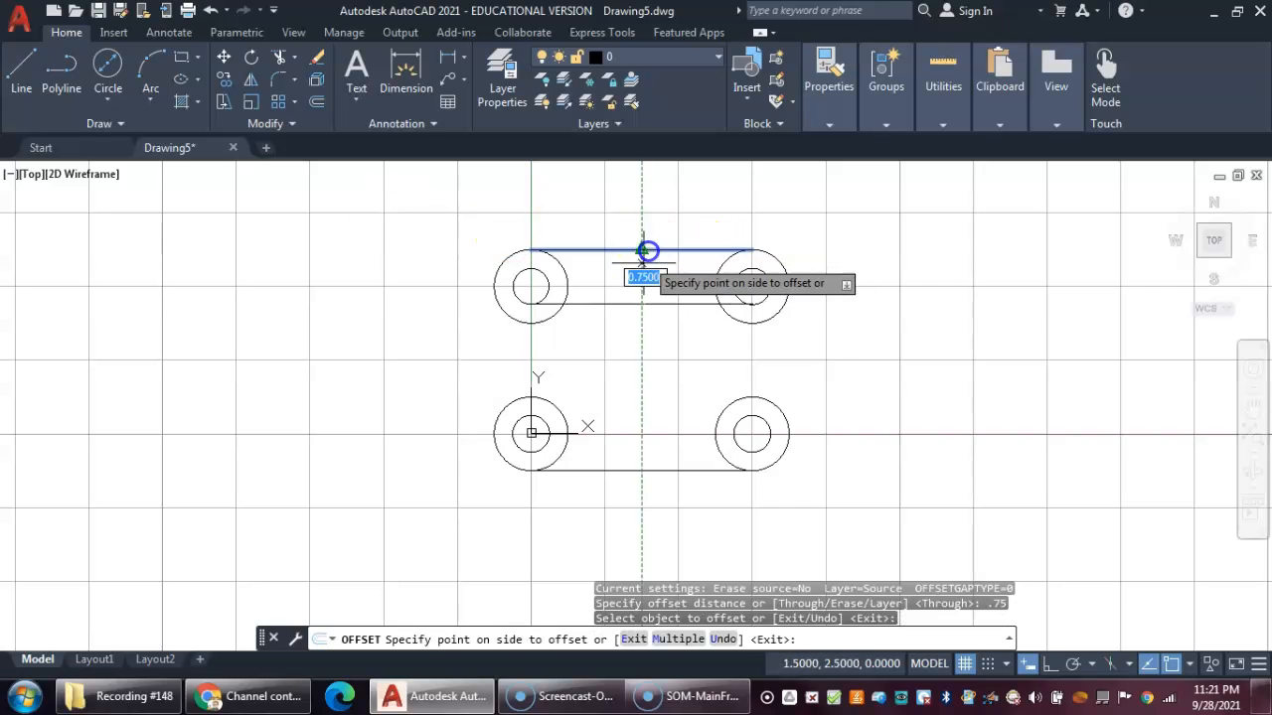
left_click(628, 324)
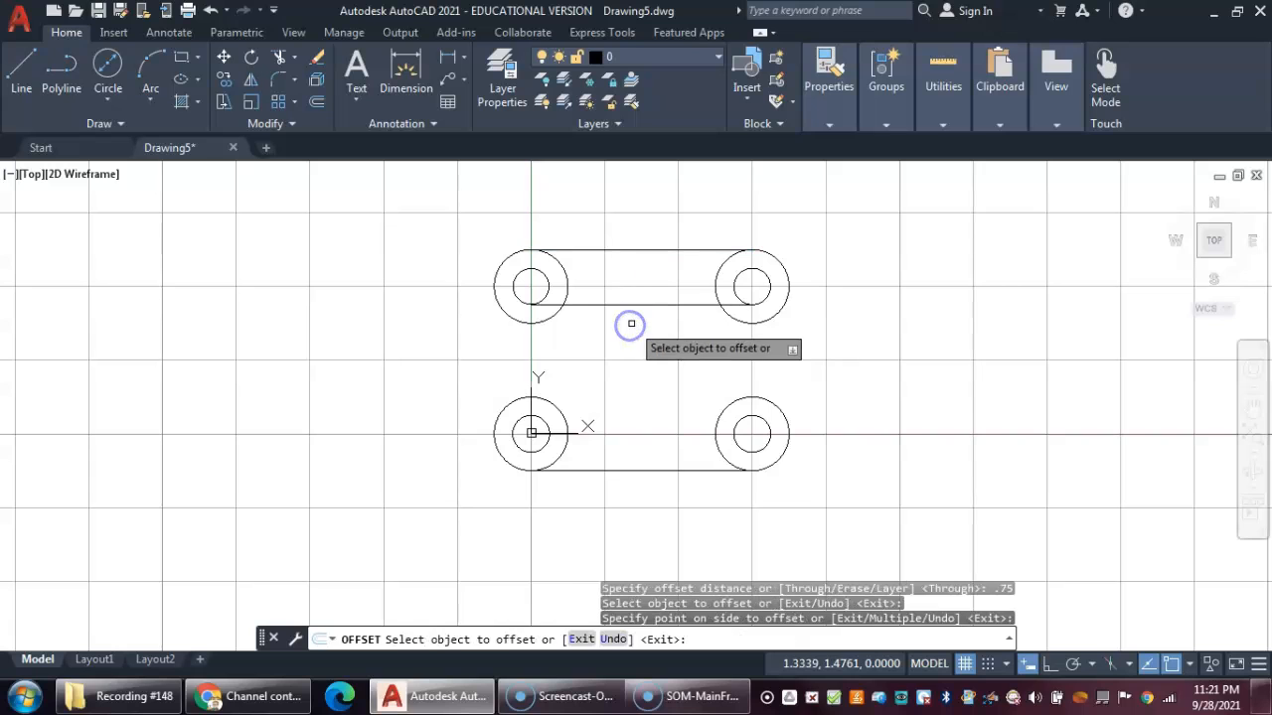
left_click(621, 468)
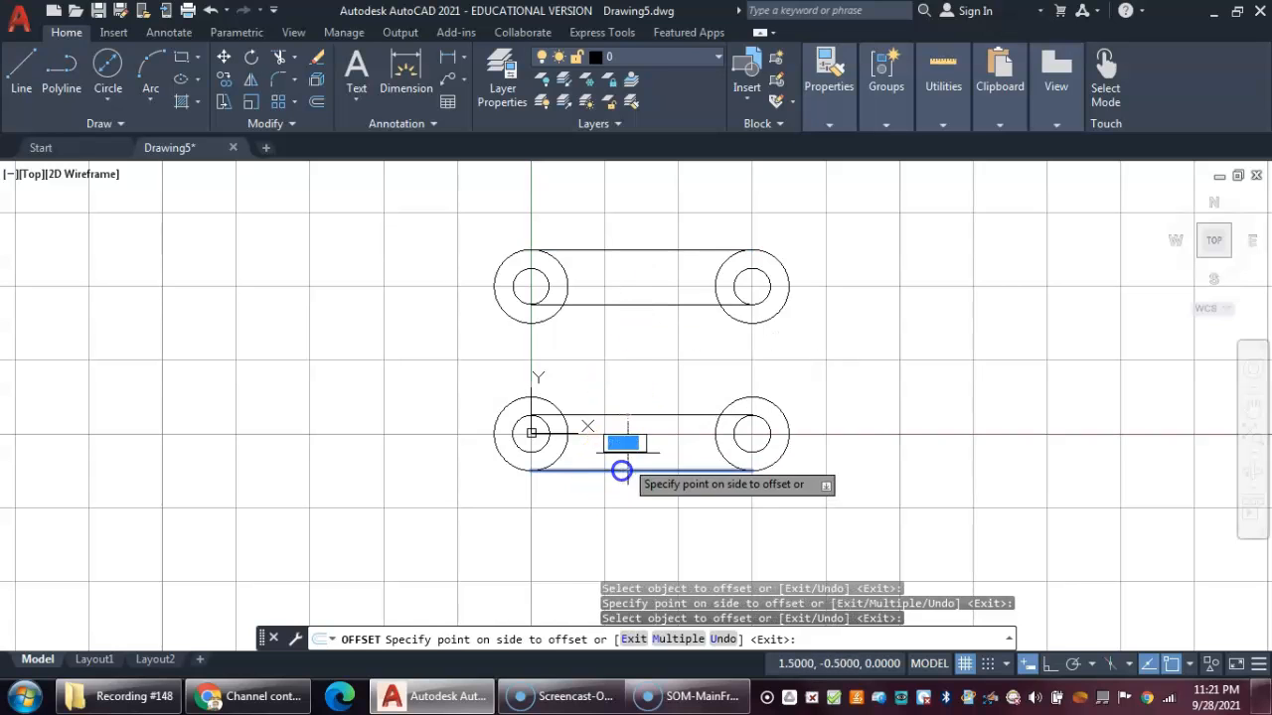
left_click(648, 392)
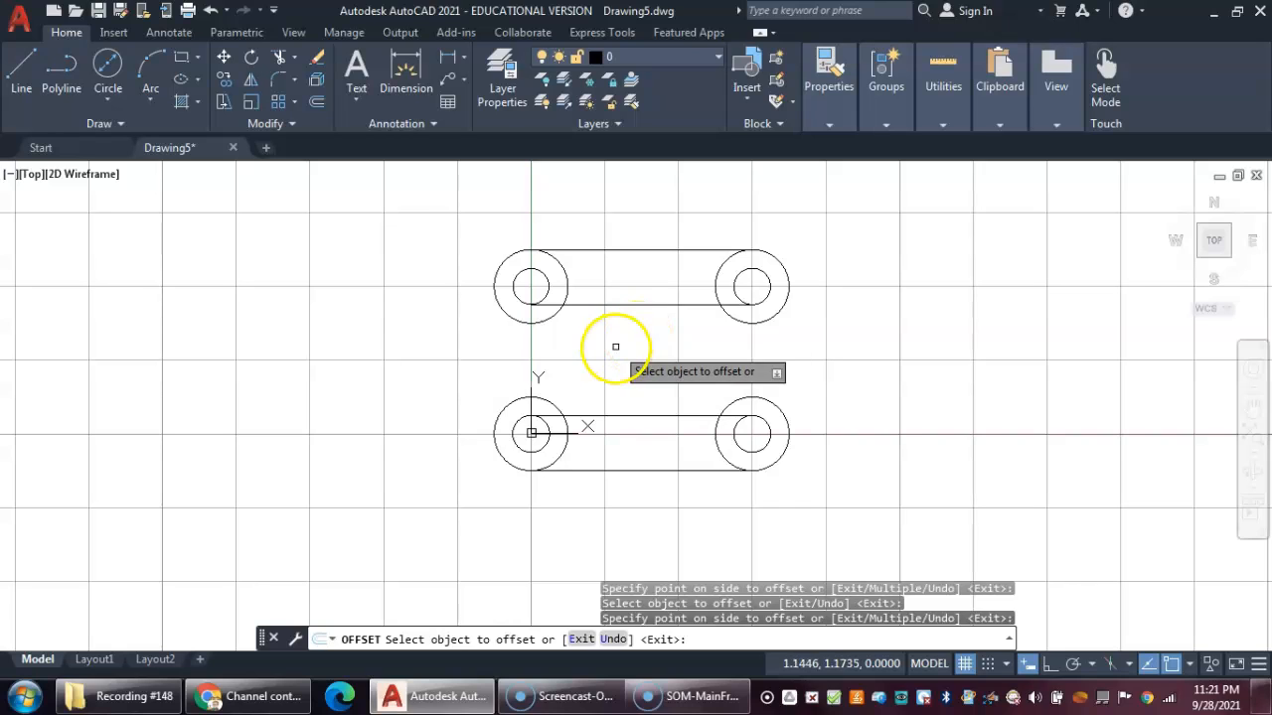
key("Escape")
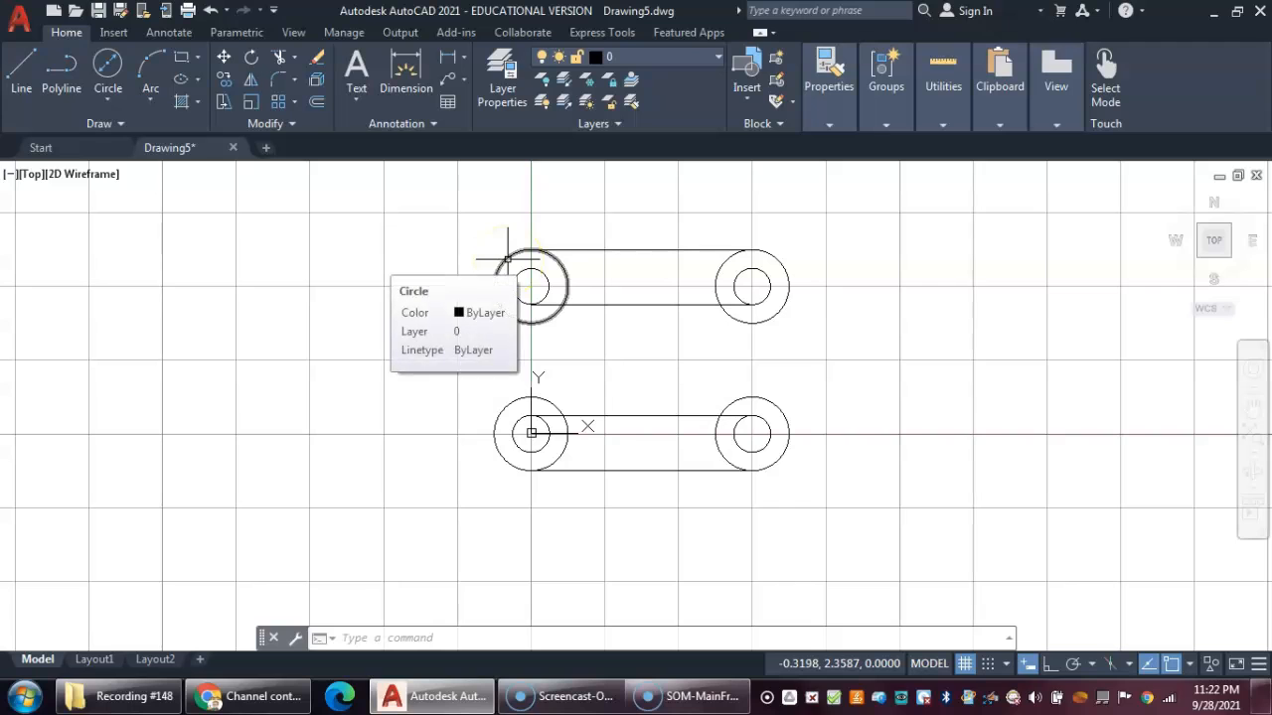
Step: Start a Start, End, Radius arc and change the object snaps so that only Tangent is enabled
left_click(144, 99)
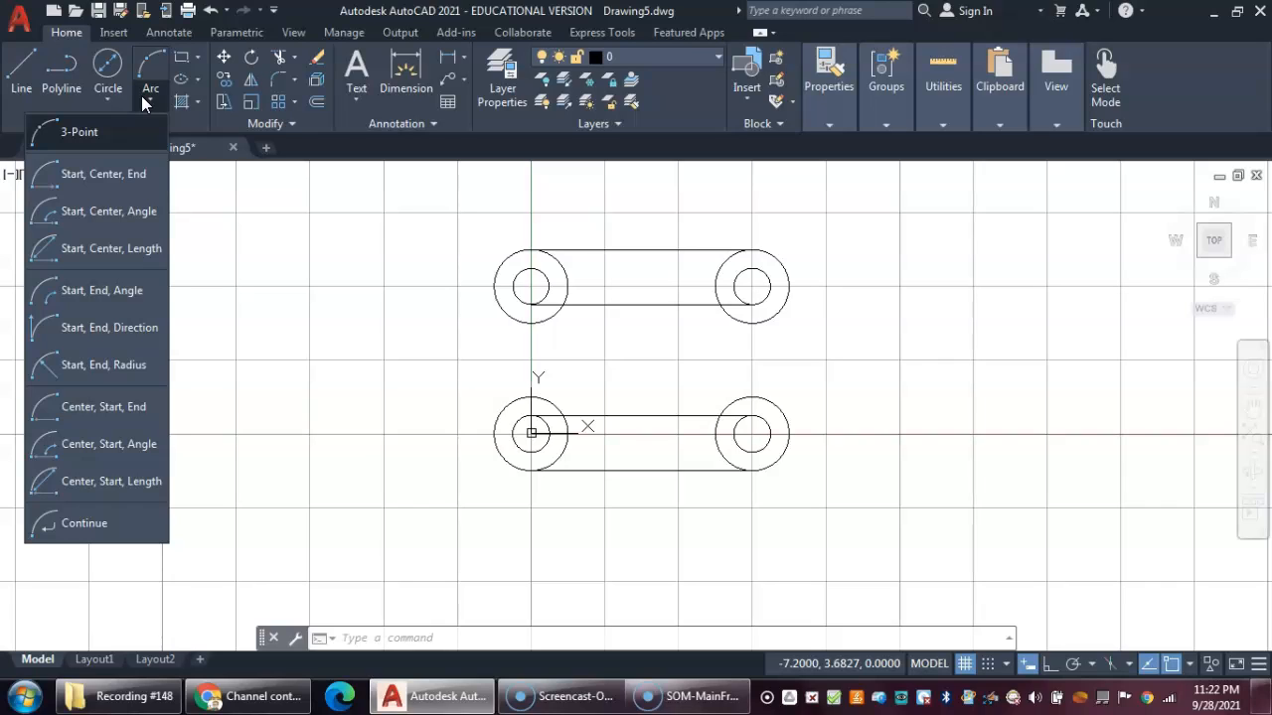
left_click(129, 370)
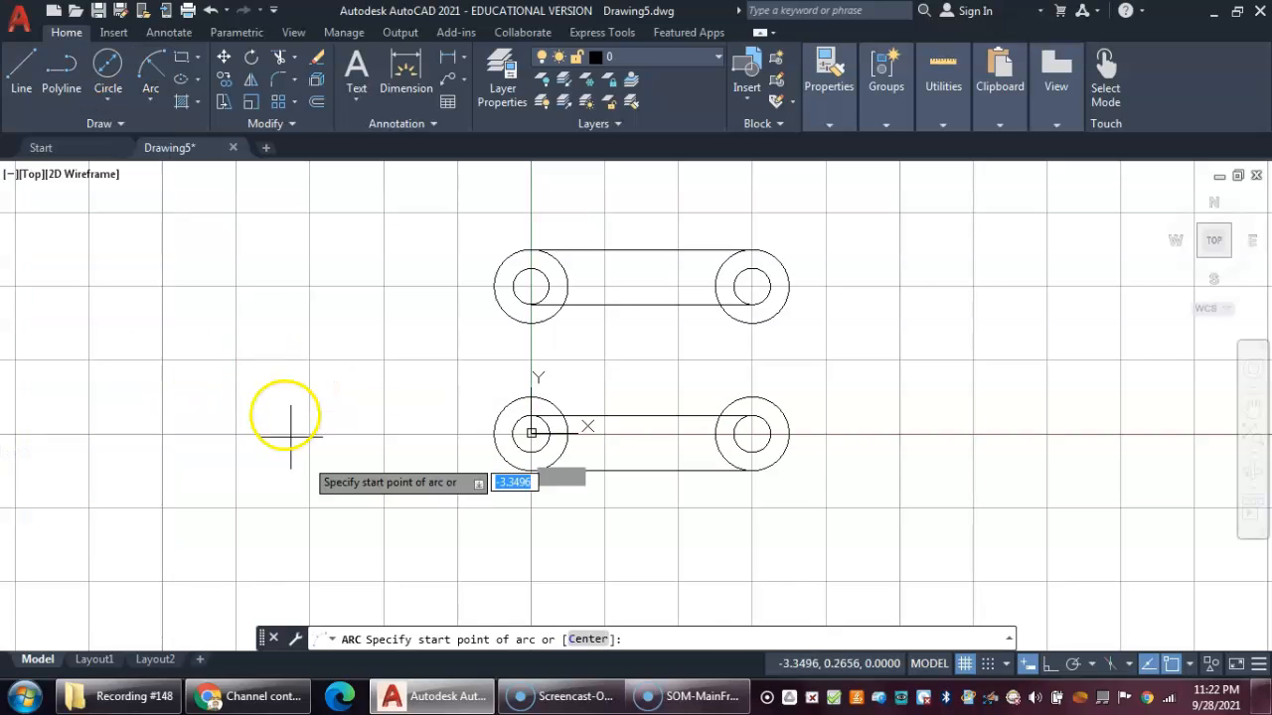
left_click(1191, 666)
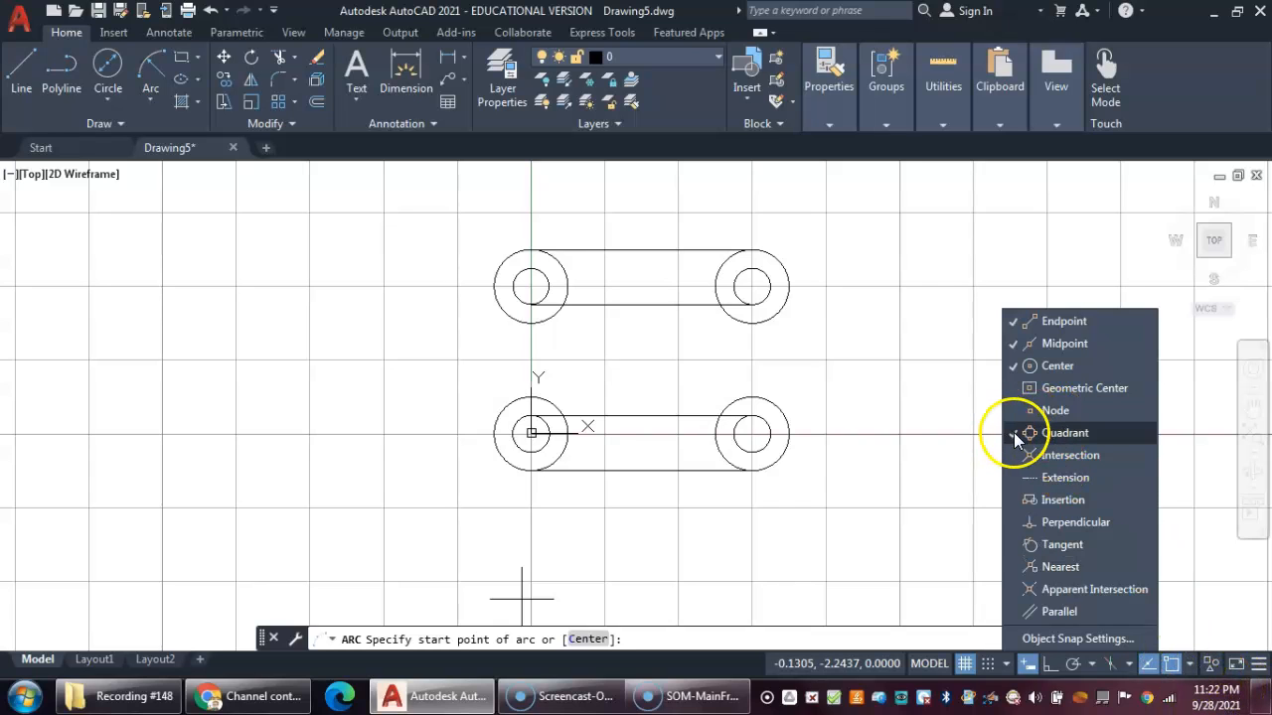
left_click(1013, 367)
left_click(1007, 345)
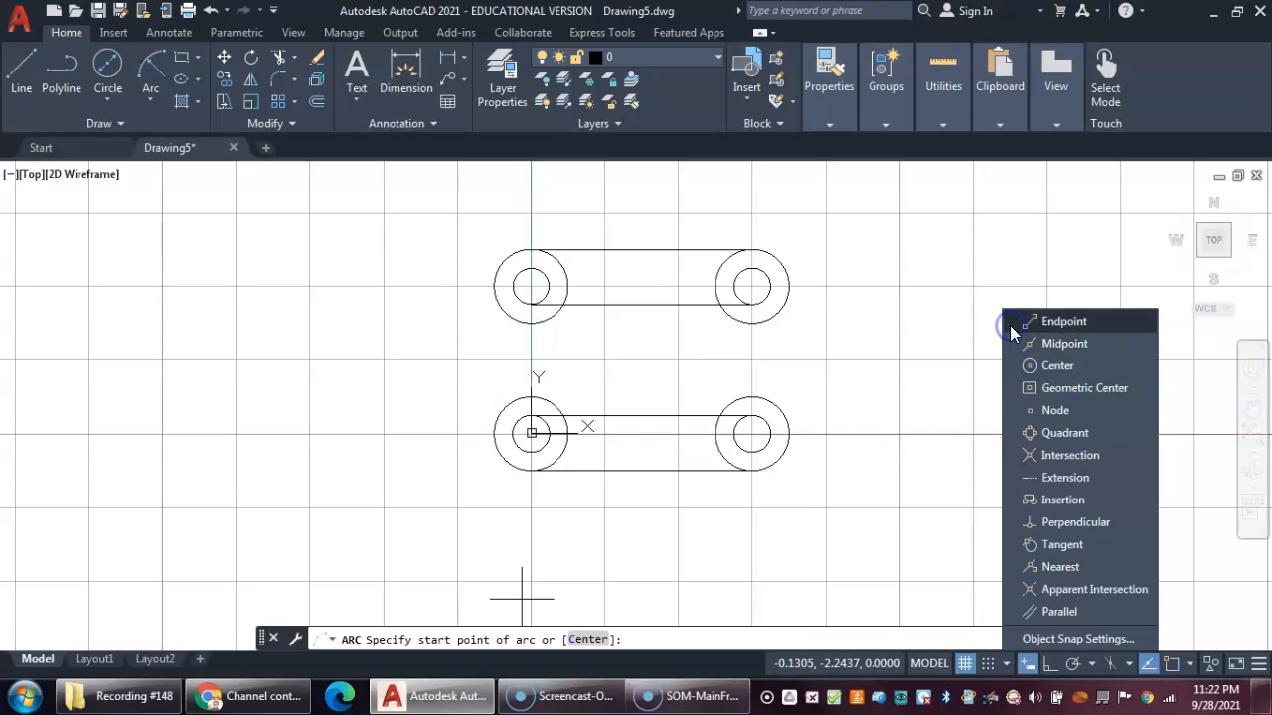
left_click(1021, 542)
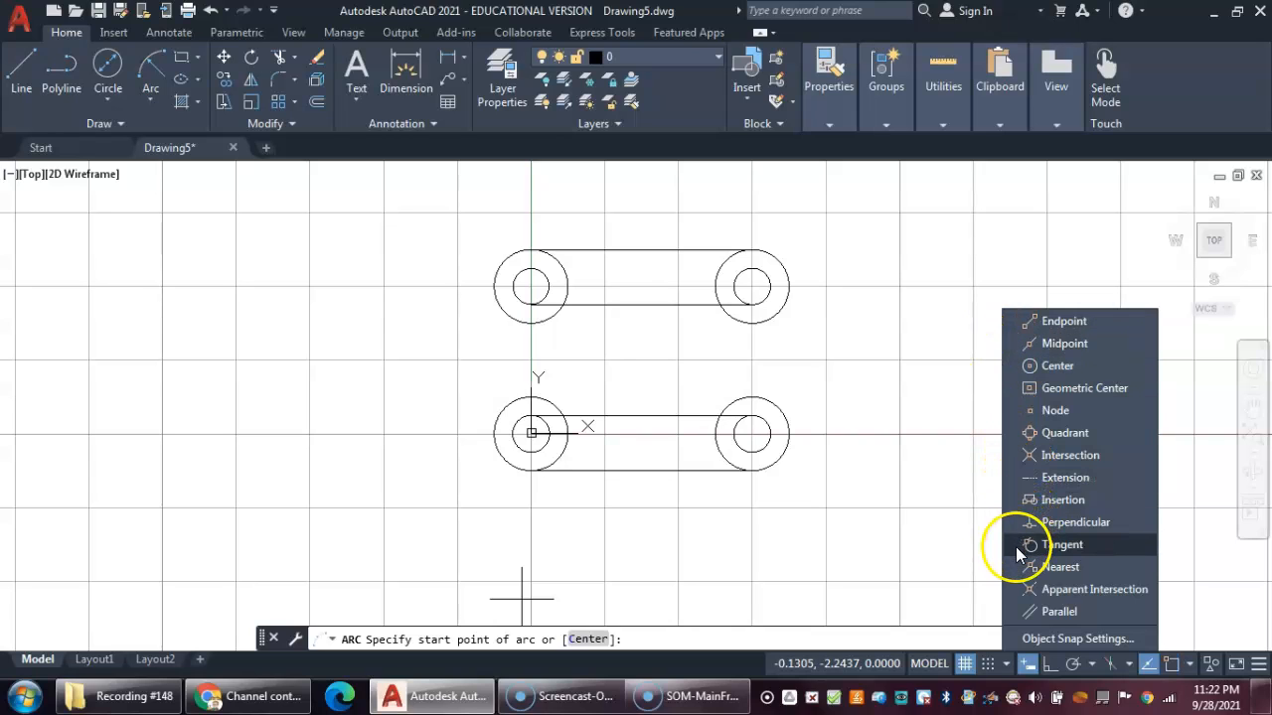
left_click(1017, 547)
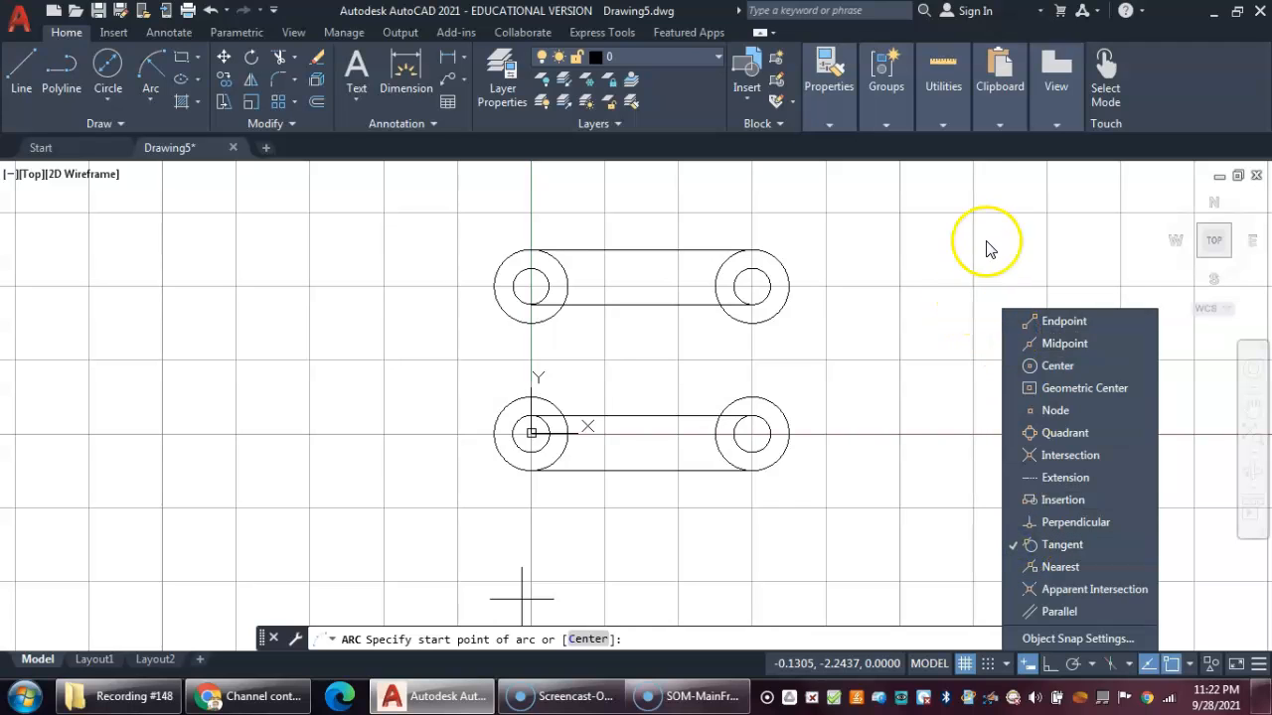
left_click(931, 233)
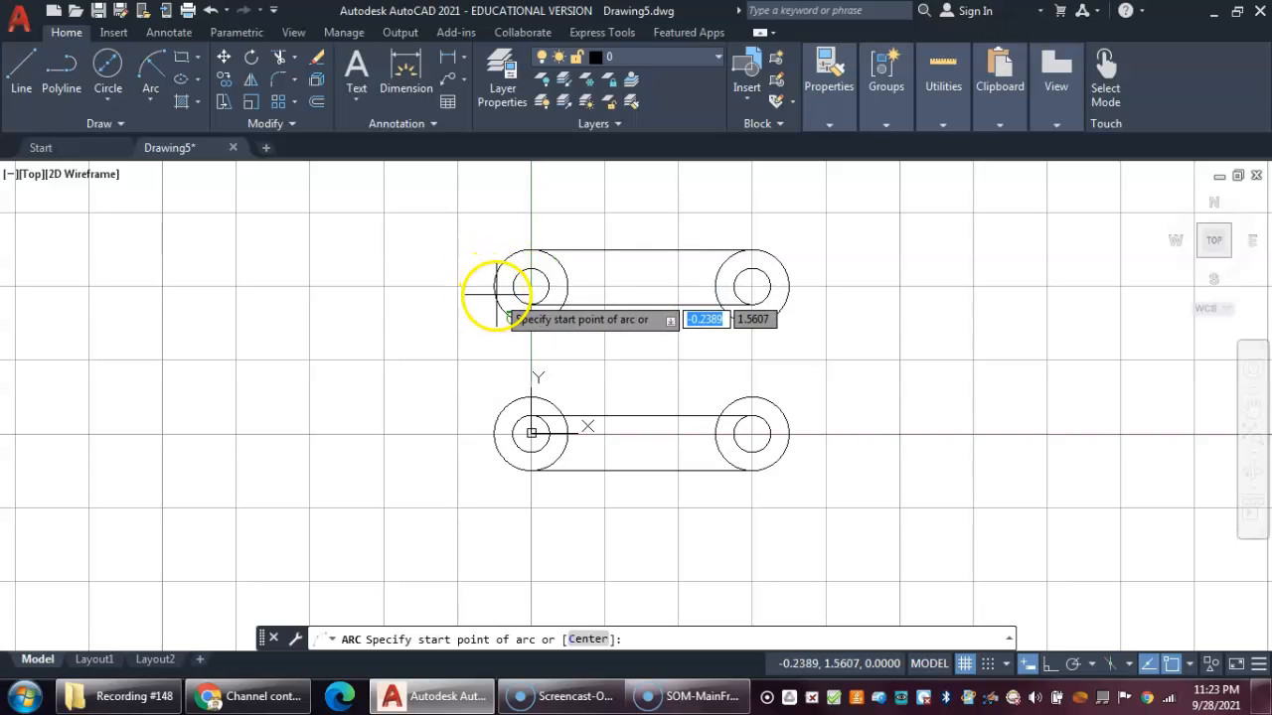
Step: Try a radius 3 arc tangent to the outer circles at 0,2 and 0,0, and erase it
left_click(495, 296)
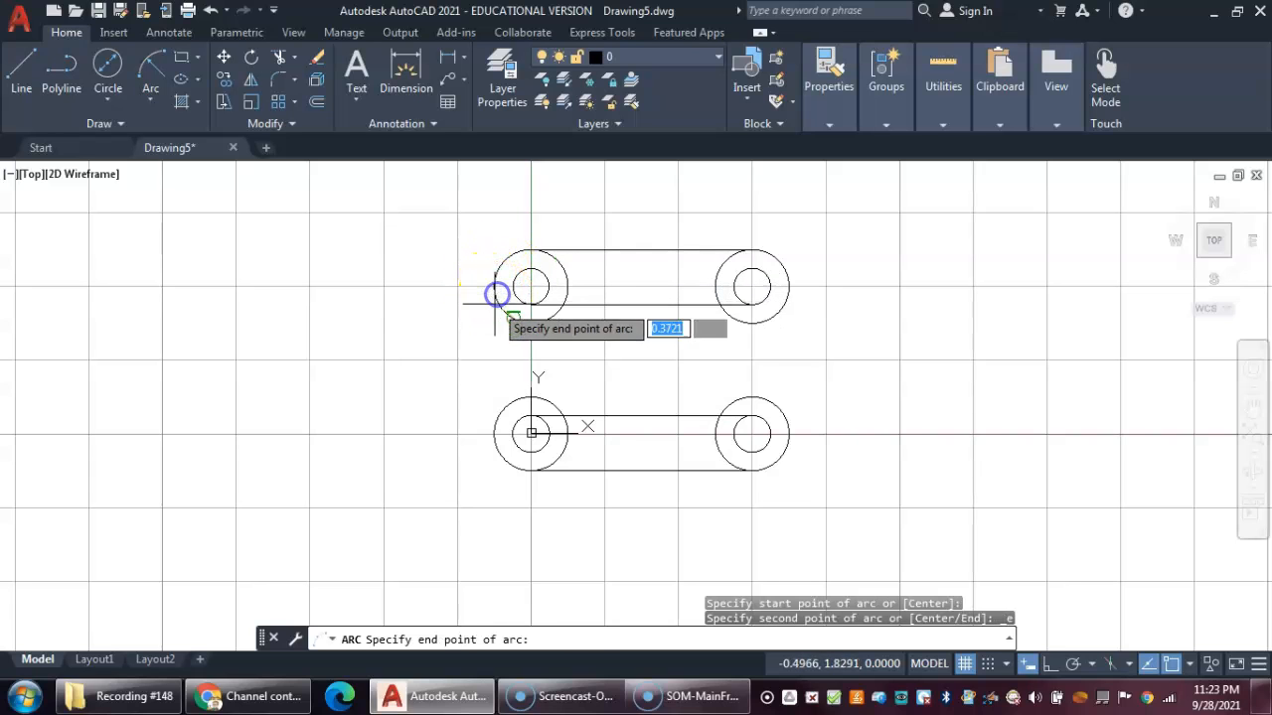
left_click(495, 427)
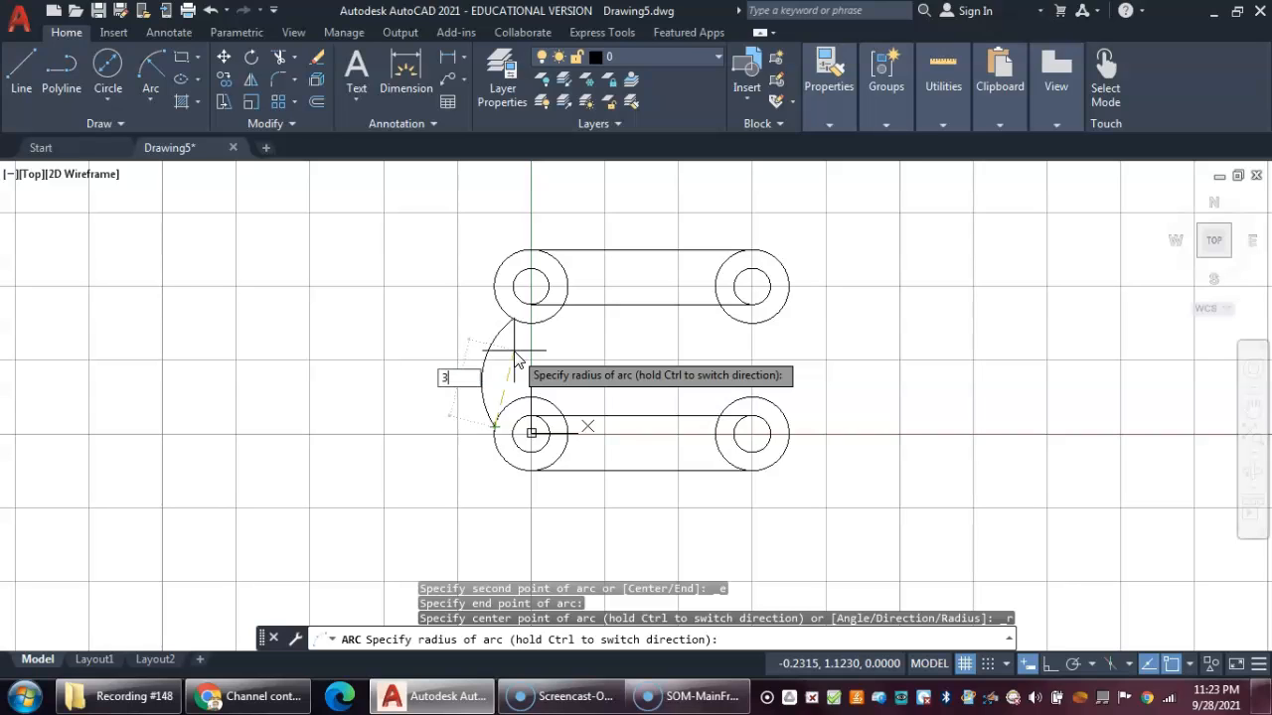
key("Return")
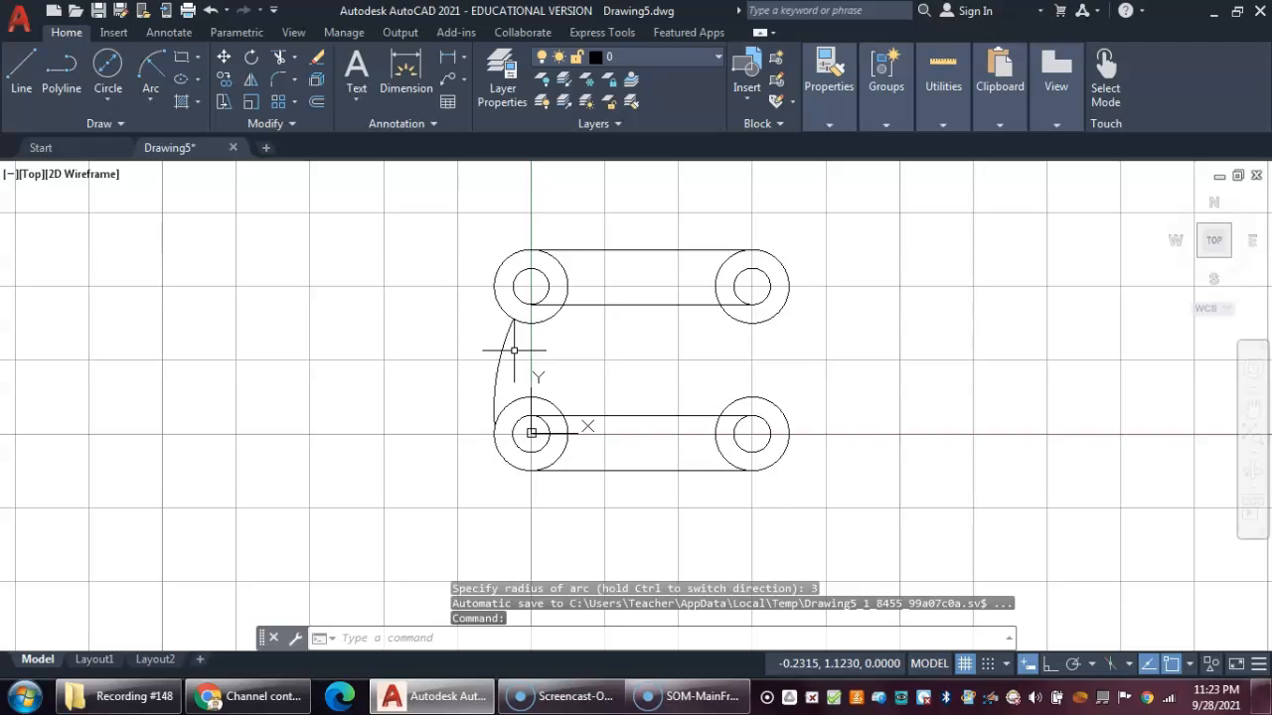
left_click(540, 369)
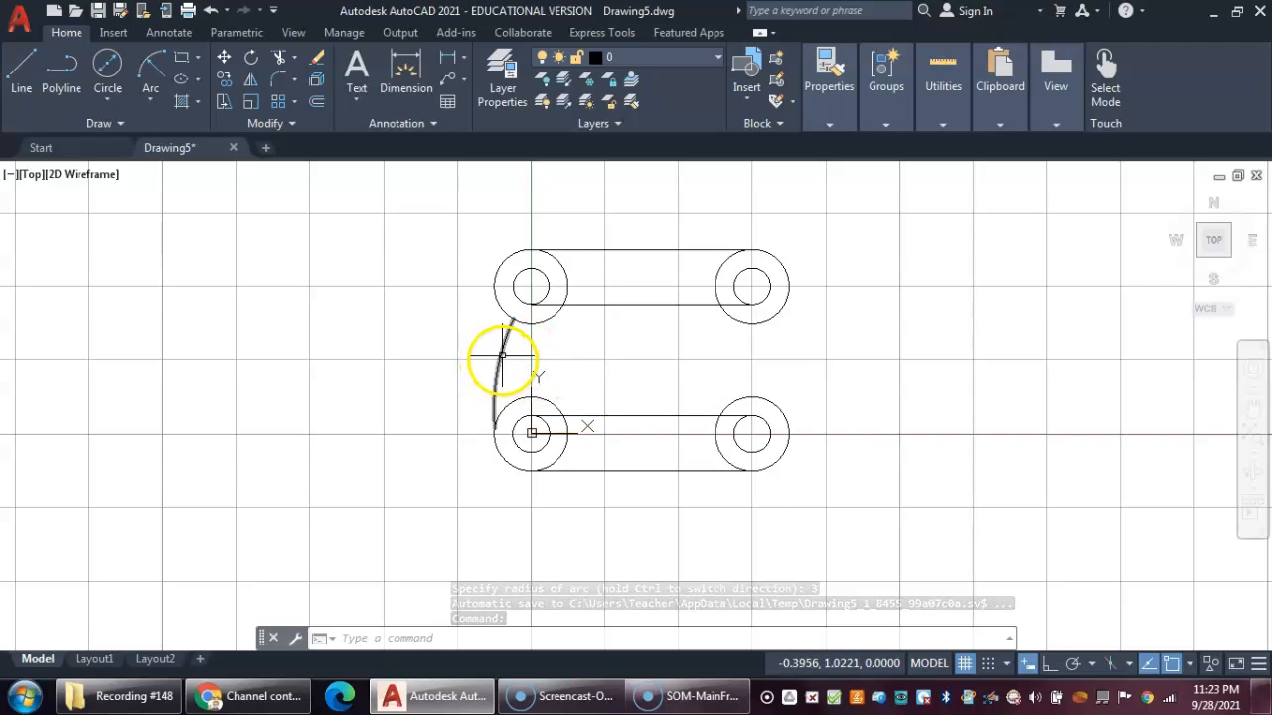
left_click(502, 356)
key("Delete")
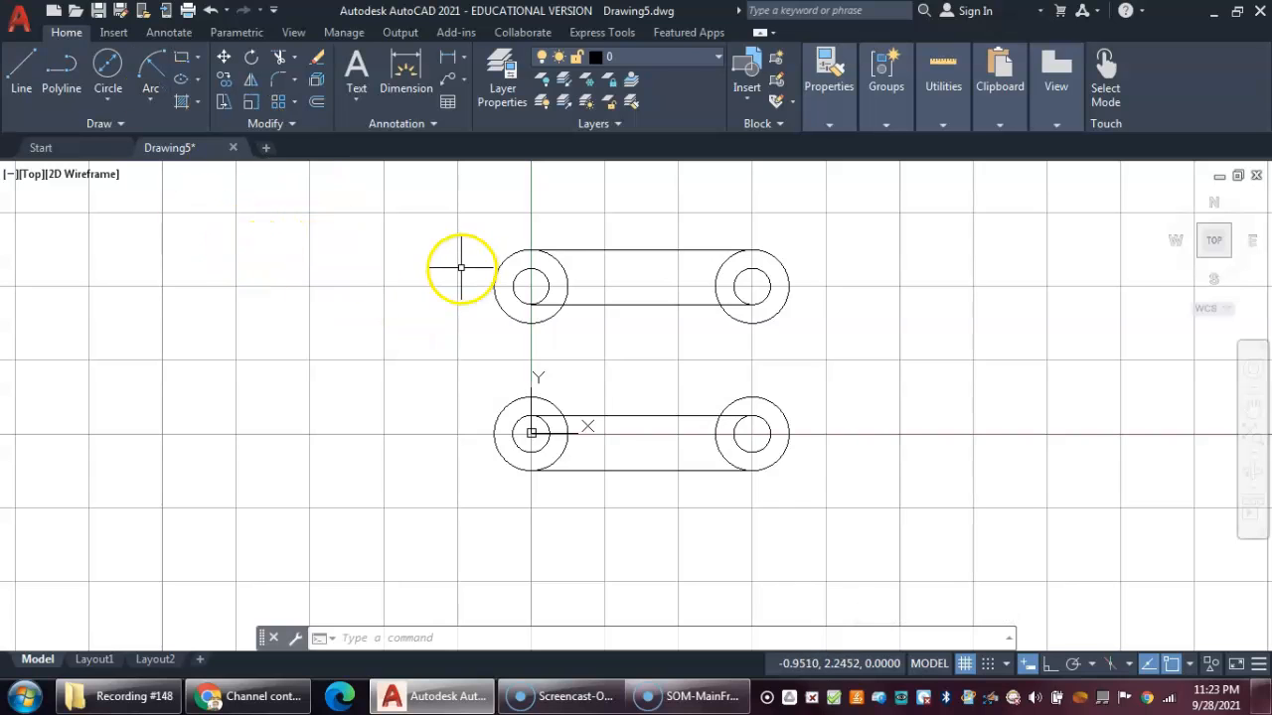
Step: Try a Tan, Tan, Radius circle of radius about 3 on the facing sides of the outer circles at 0,2 and 0,0, and undo it
left_click(98, 95)
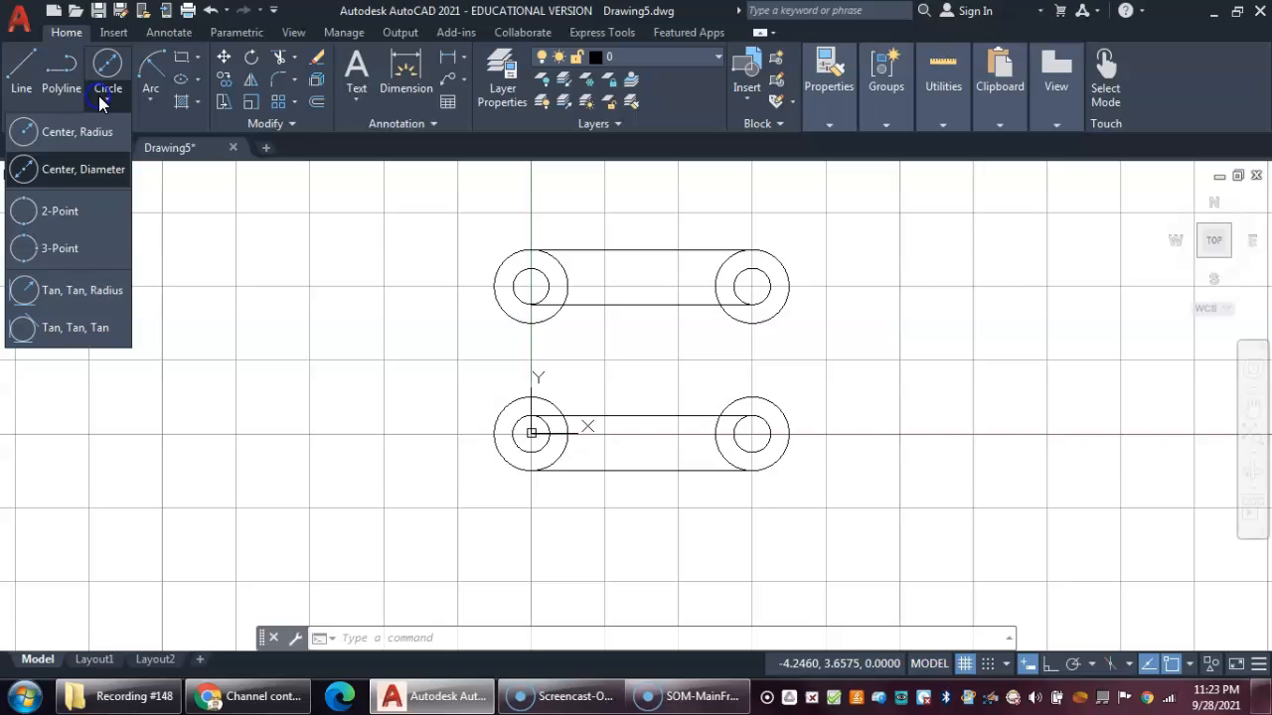
left_click(81, 291)
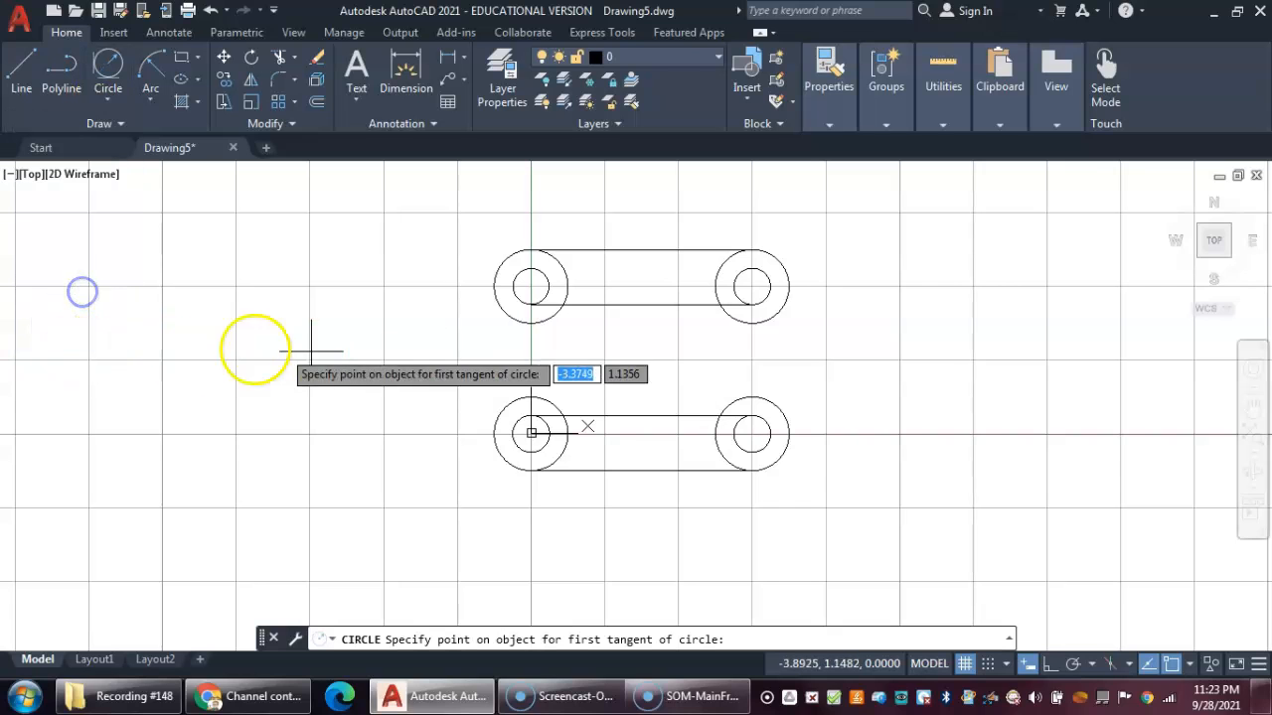
left_click(498, 295)
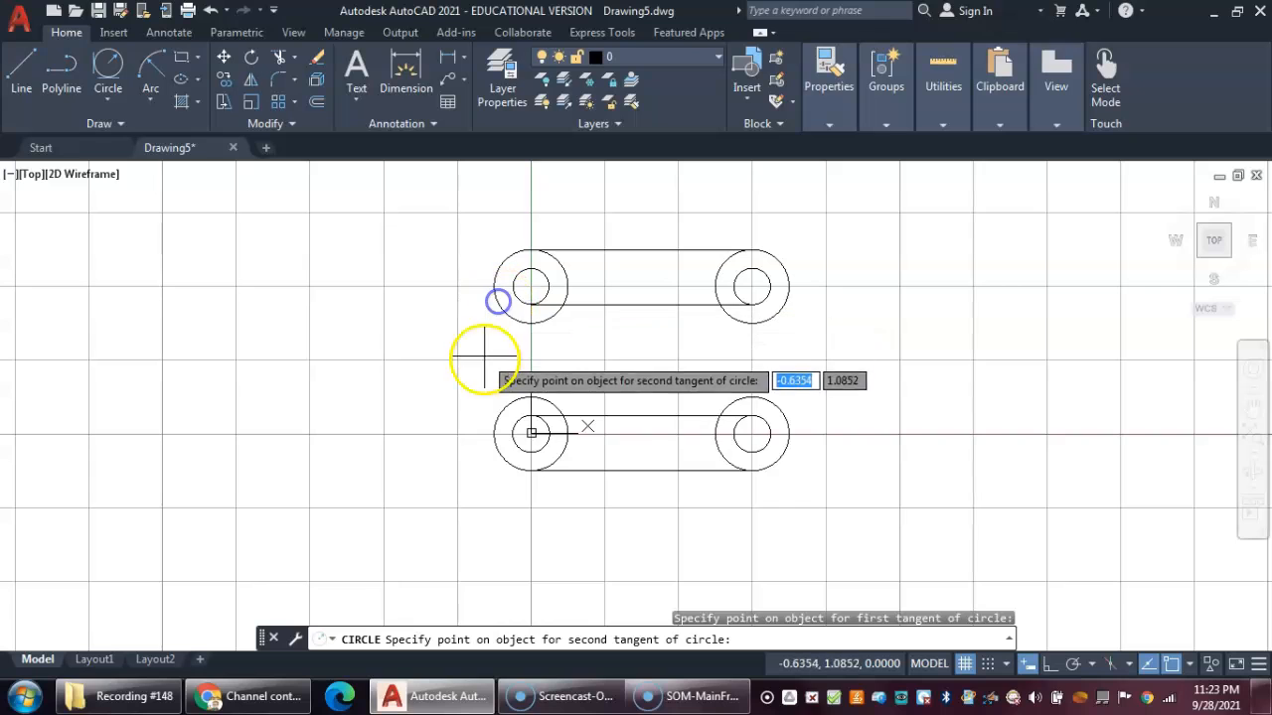
left_click(496, 423)
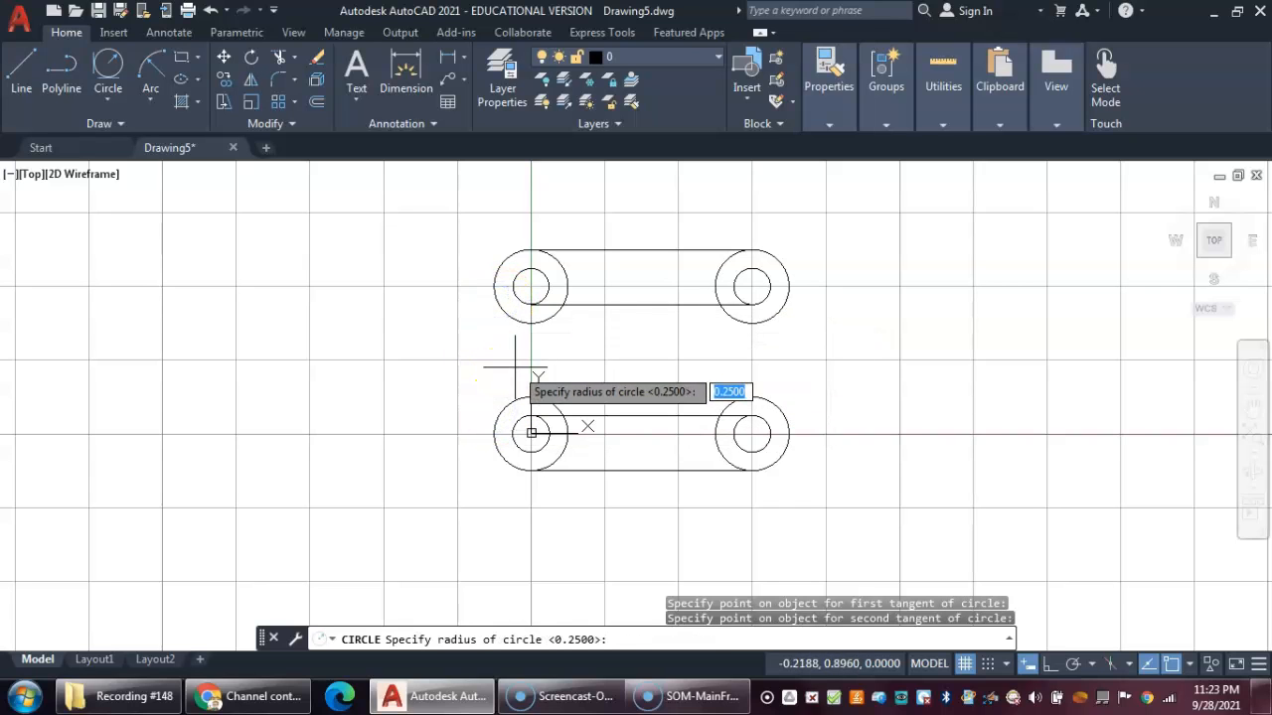
key("Return")
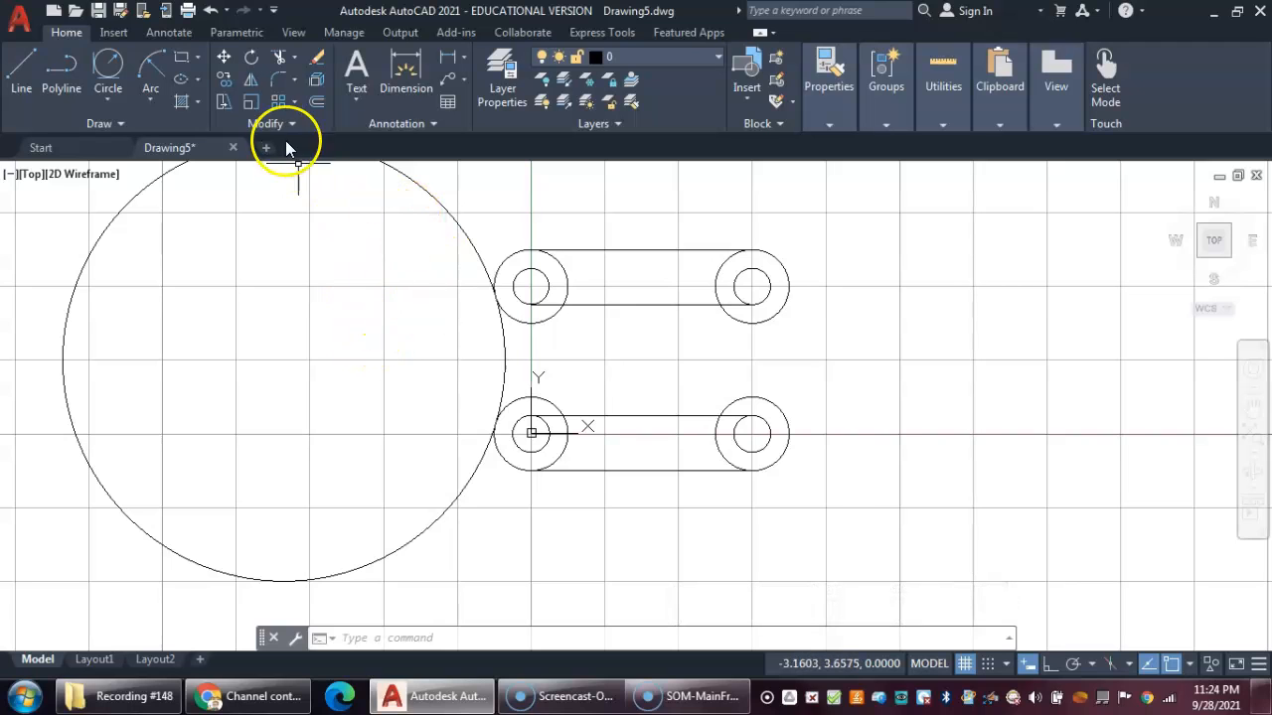
left_click(211, 10)
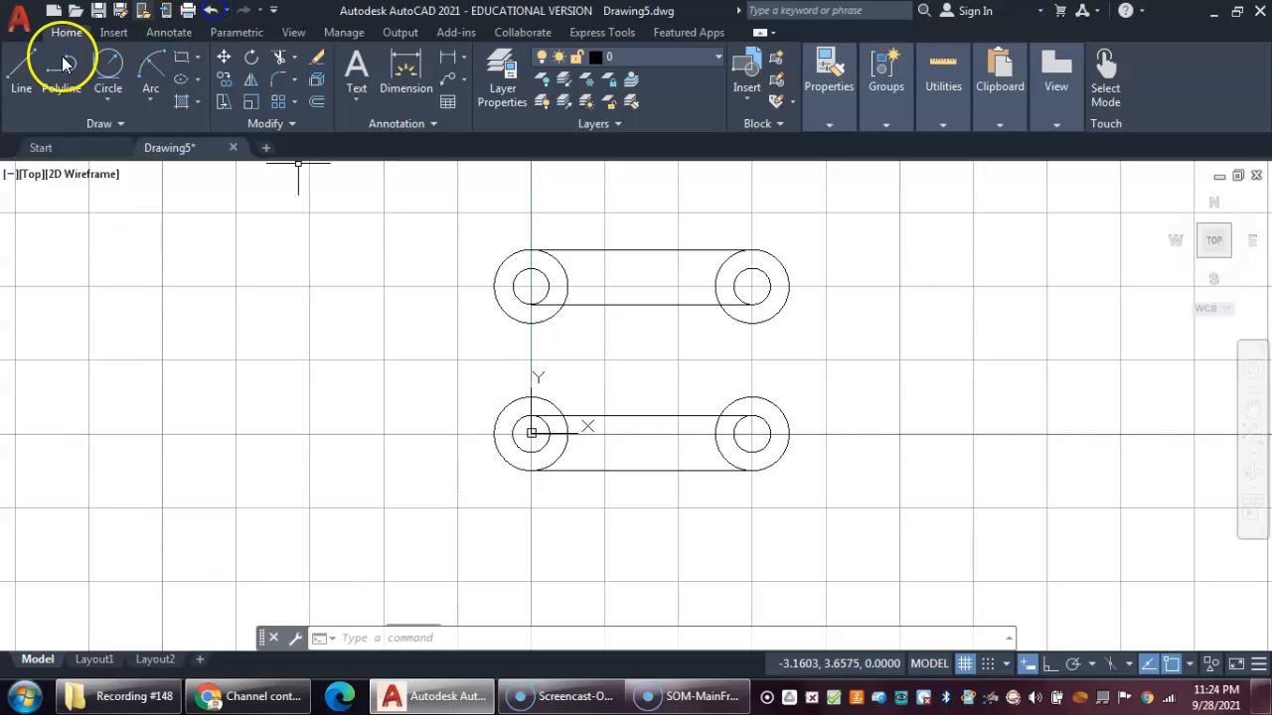
Step: Draw a Tan, Tan, Radius circle of radius 10 tangent to the far sides of the outer circles at 0,2 and 0,0
left_click(106, 67)
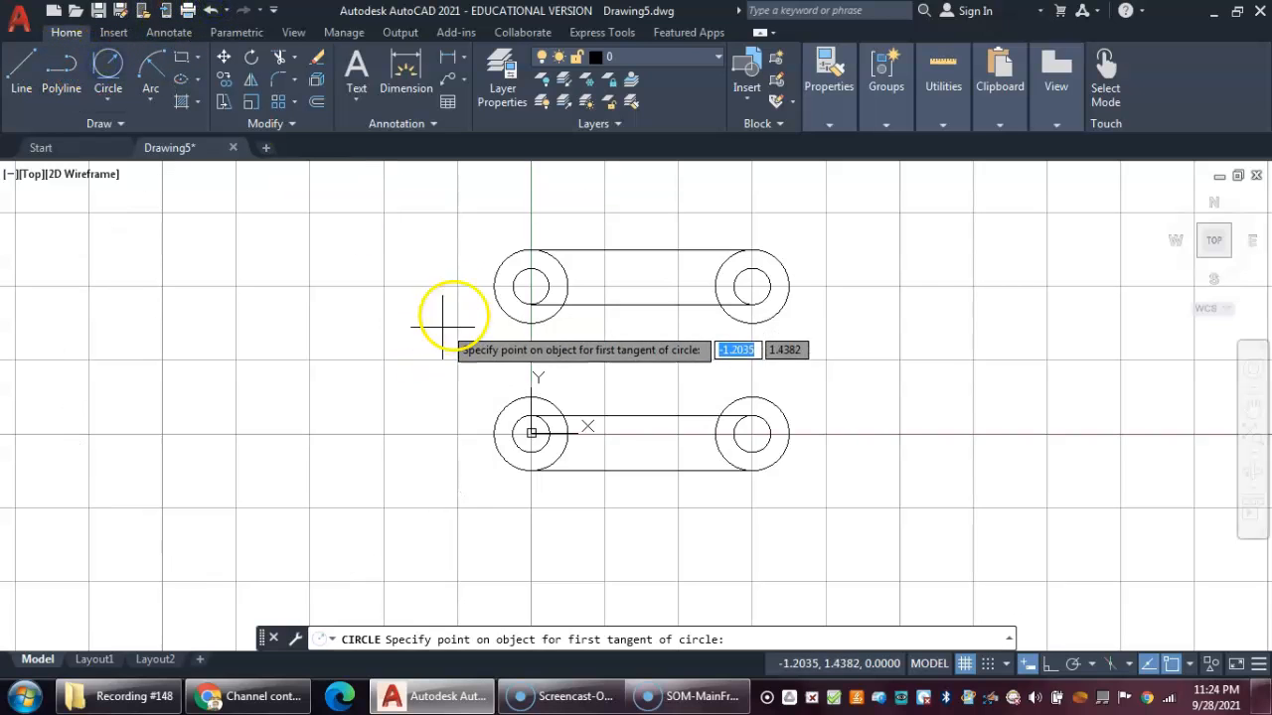
left_click(509, 255)
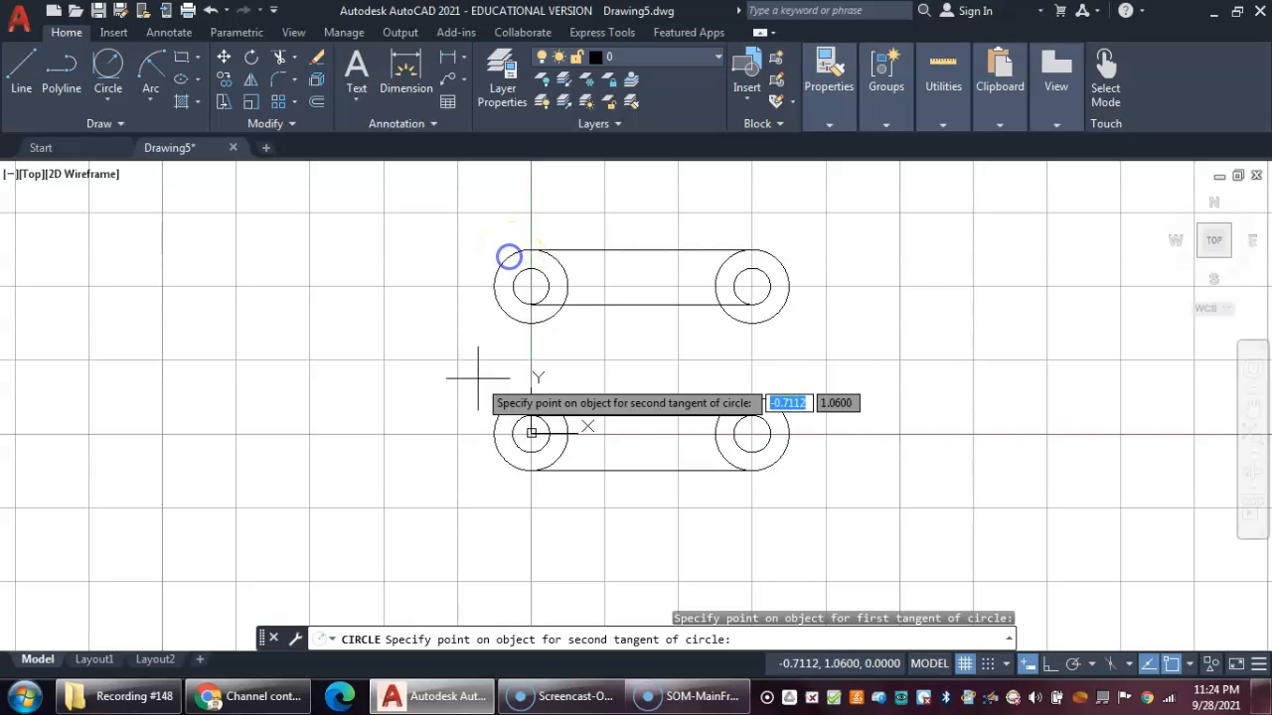
left_click(506, 464)
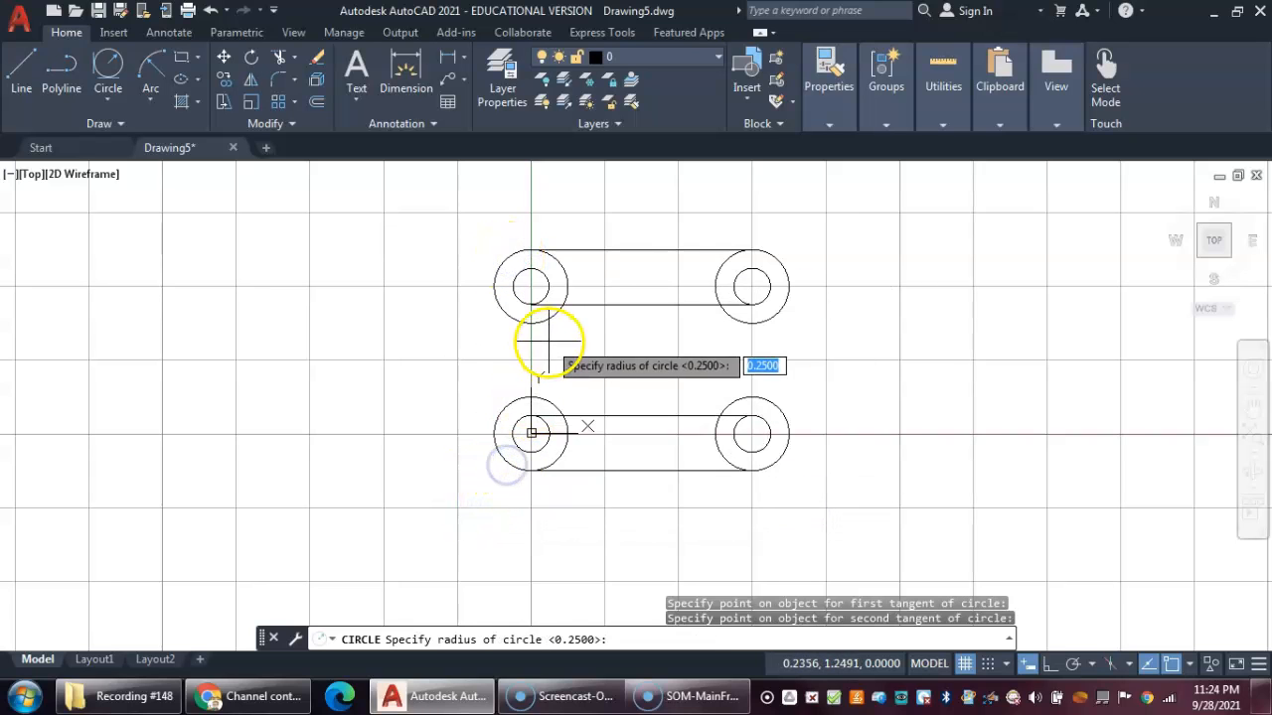
key("Return")
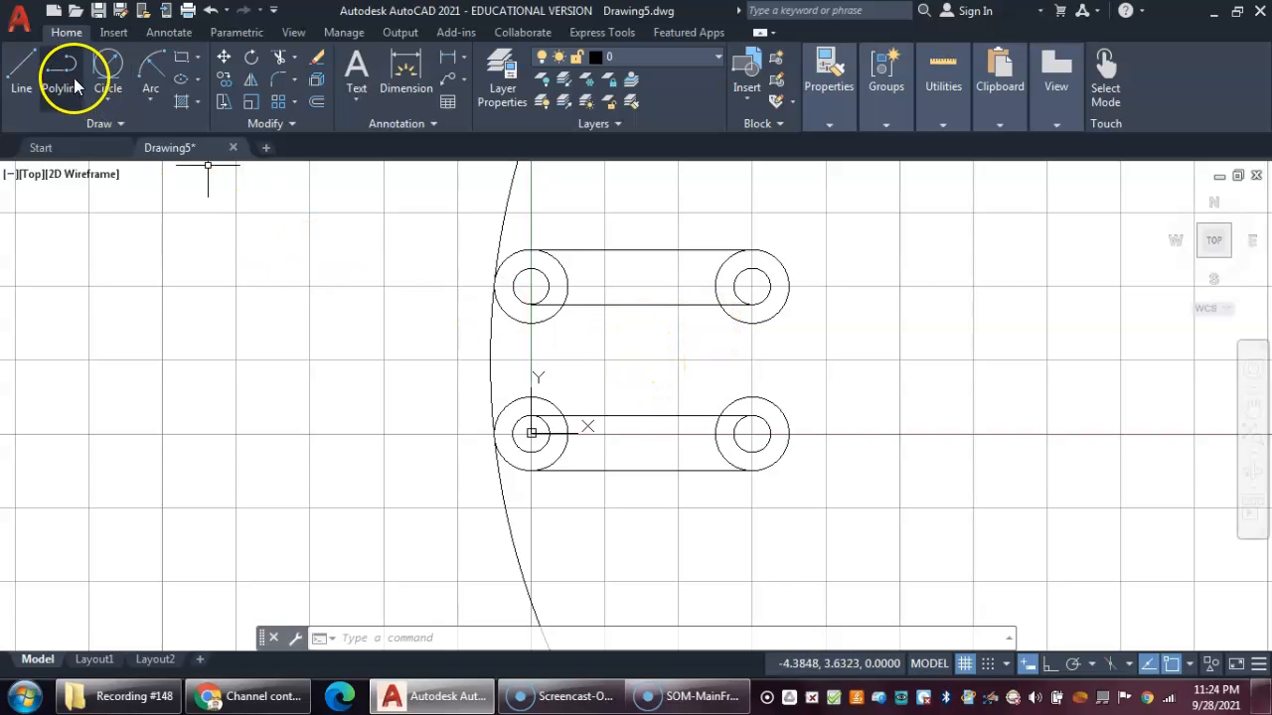
Step: Draw a matching radius 10 Tan, Tan, Radius circle around the far sides of the outer circles at 3,2 and 3,0
left_click(108, 65)
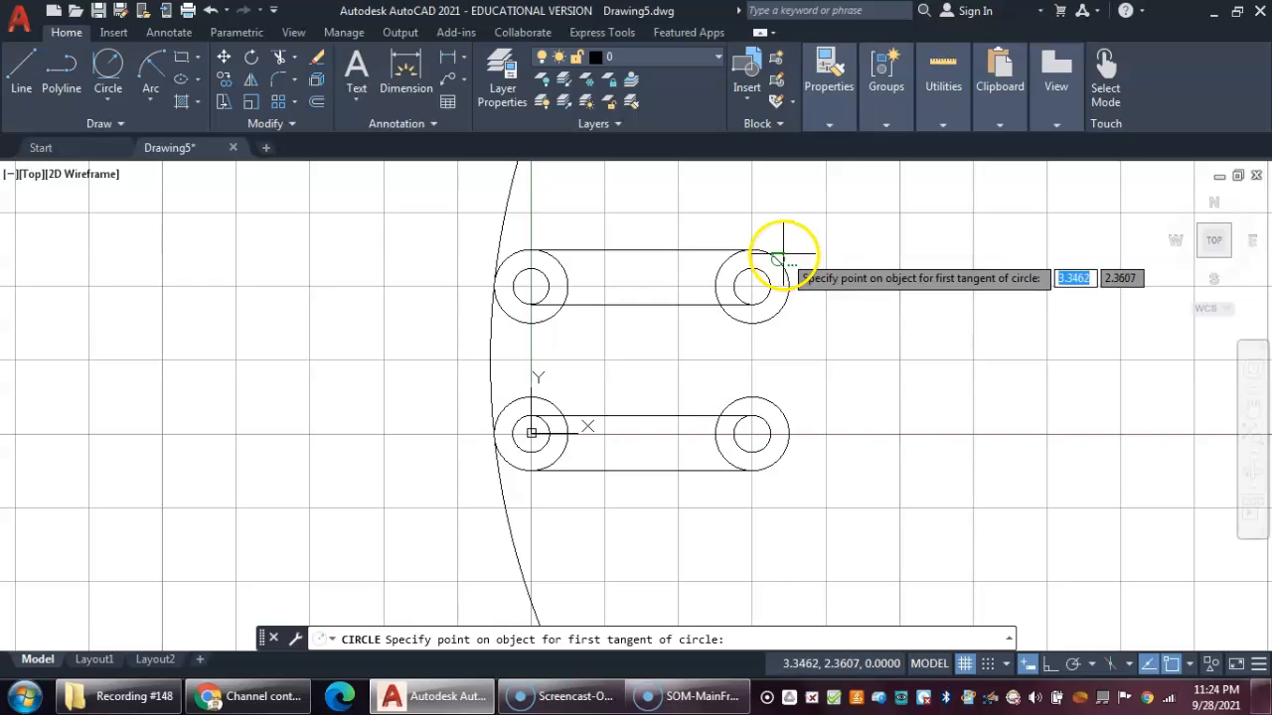
left_click(782, 256)
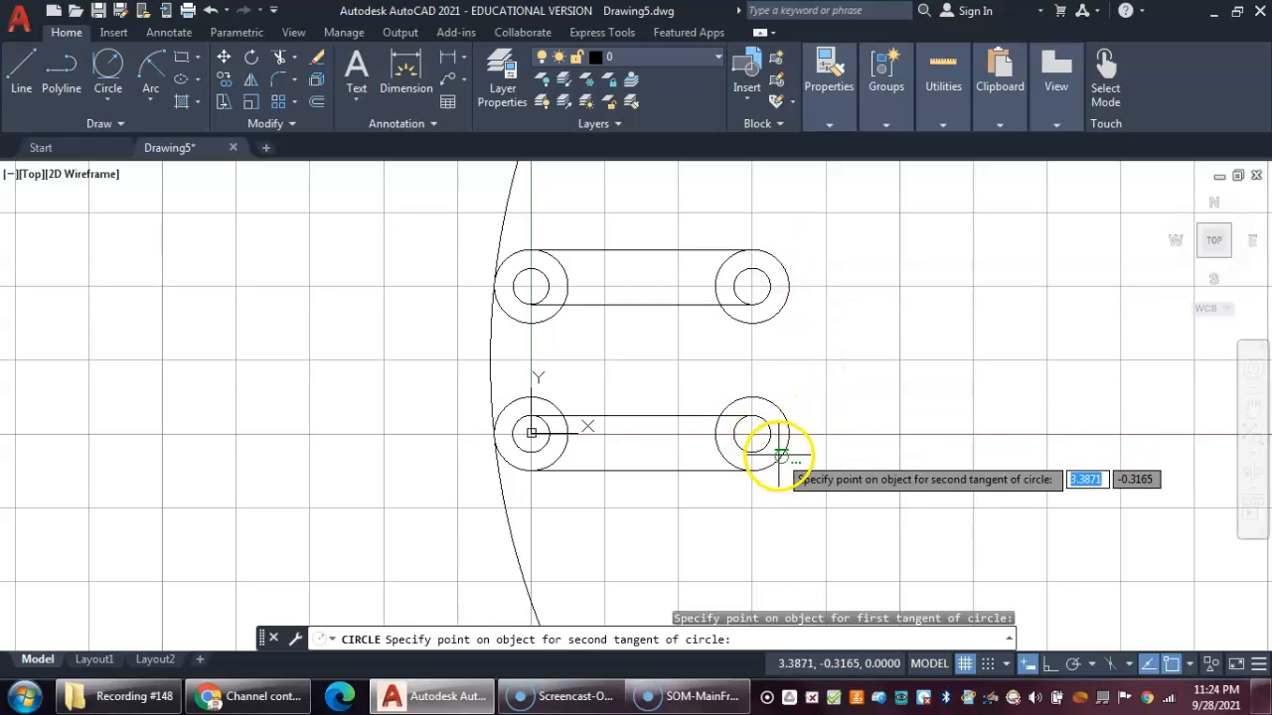
left_click(766, 445)
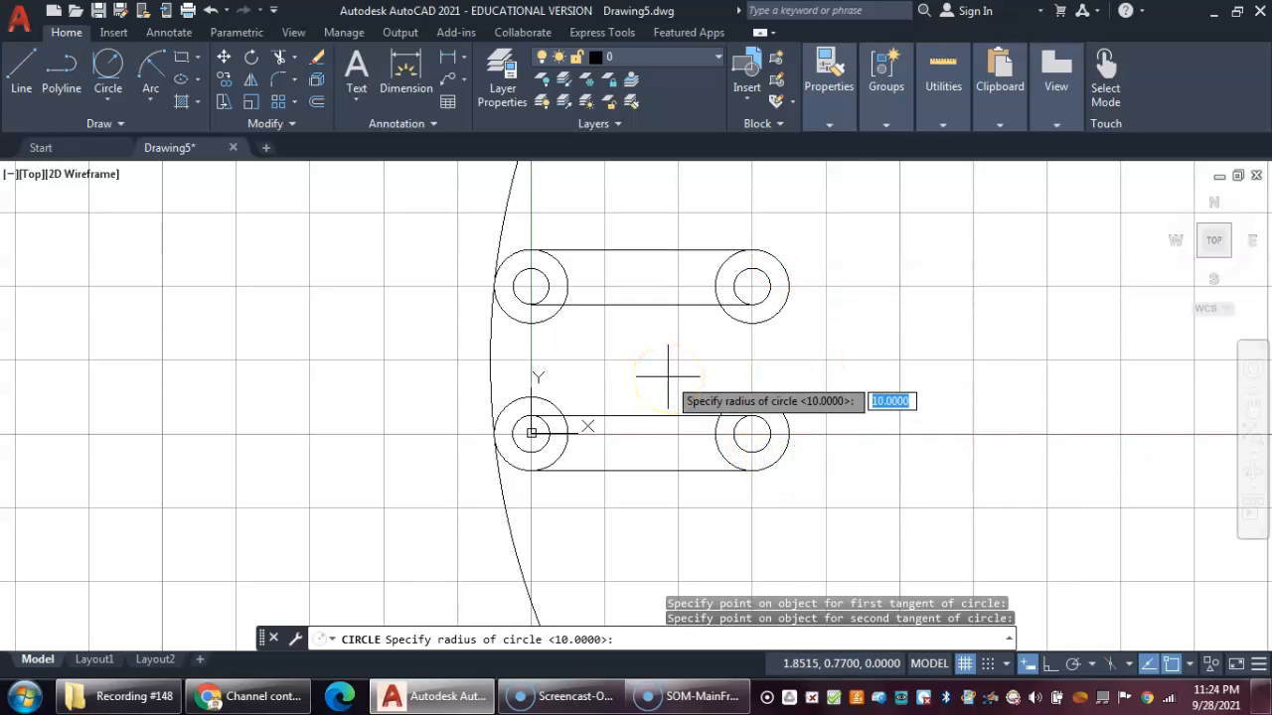
key("Return")
Step: Trim both radius 10 circles above and below the plate, keeping only the curved sides between the corner circles
scroll(766, 397, "down", 1)
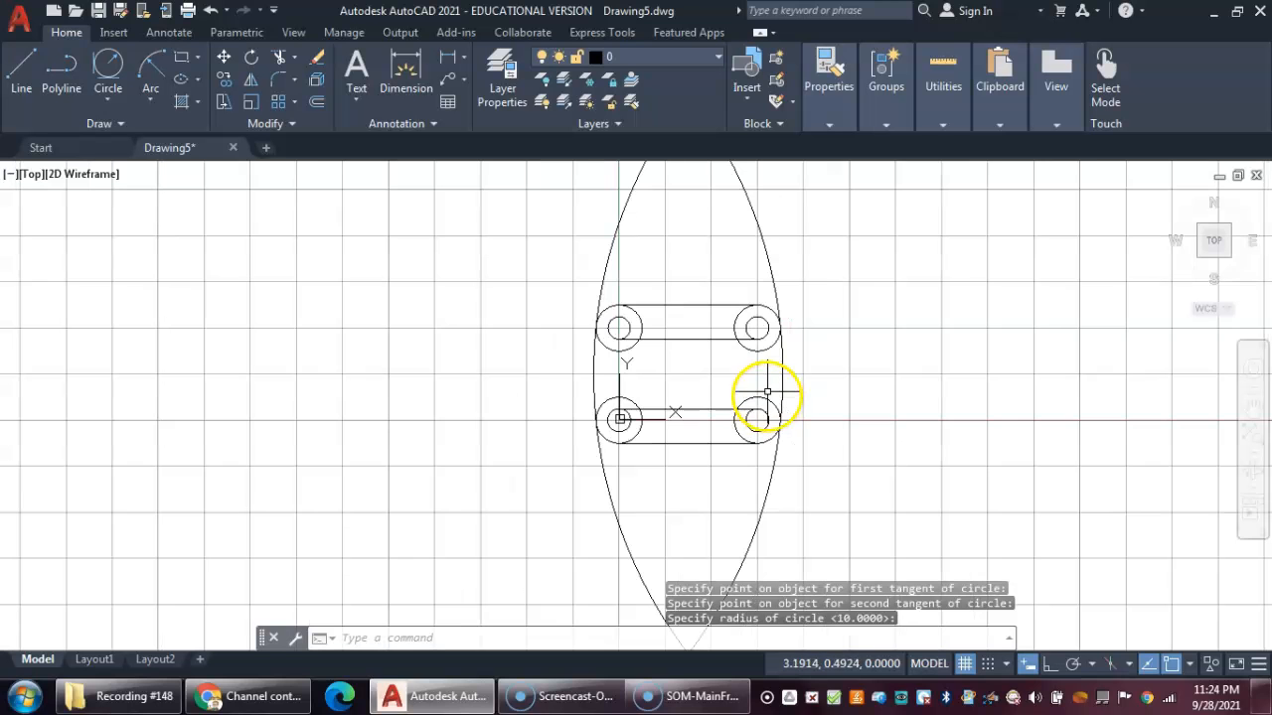
scroll(874, 320, "down", 4)
scroll(844, 320, "up", 4)
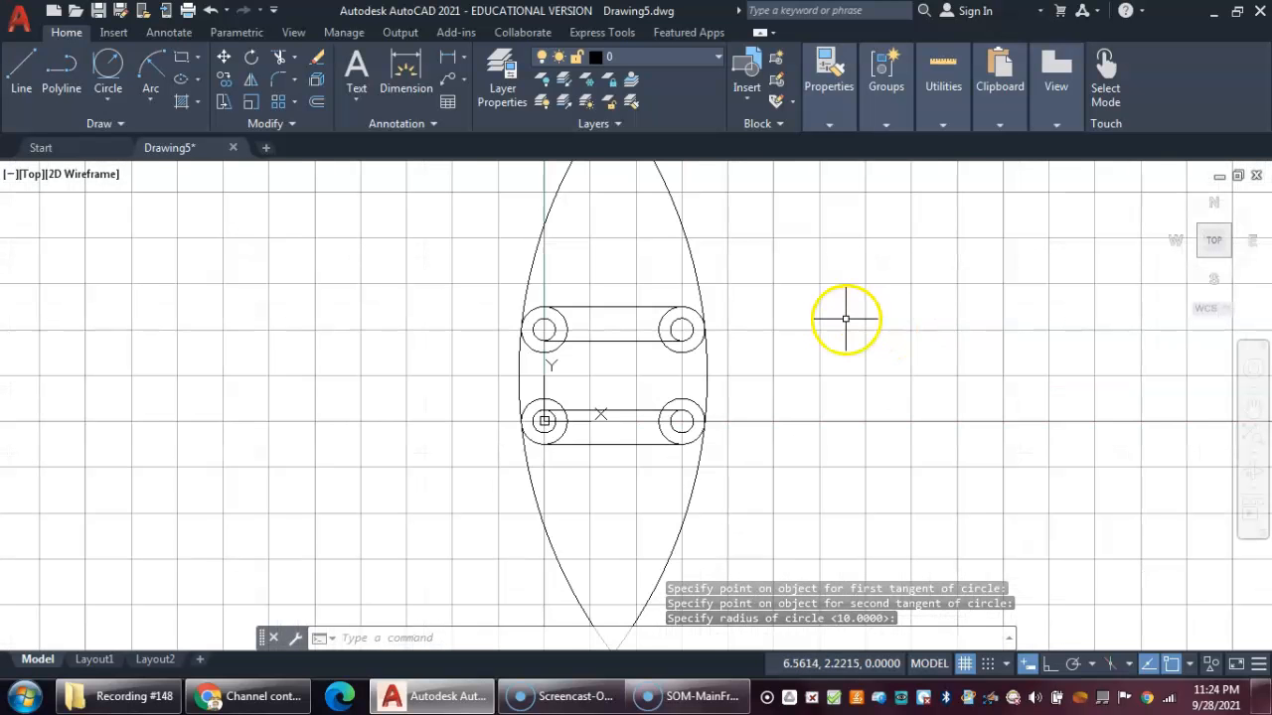
scroll(846, 314, "down", 2)
scroll(835, 304, "up", 2)
scroll(825, 372, "up", 2)
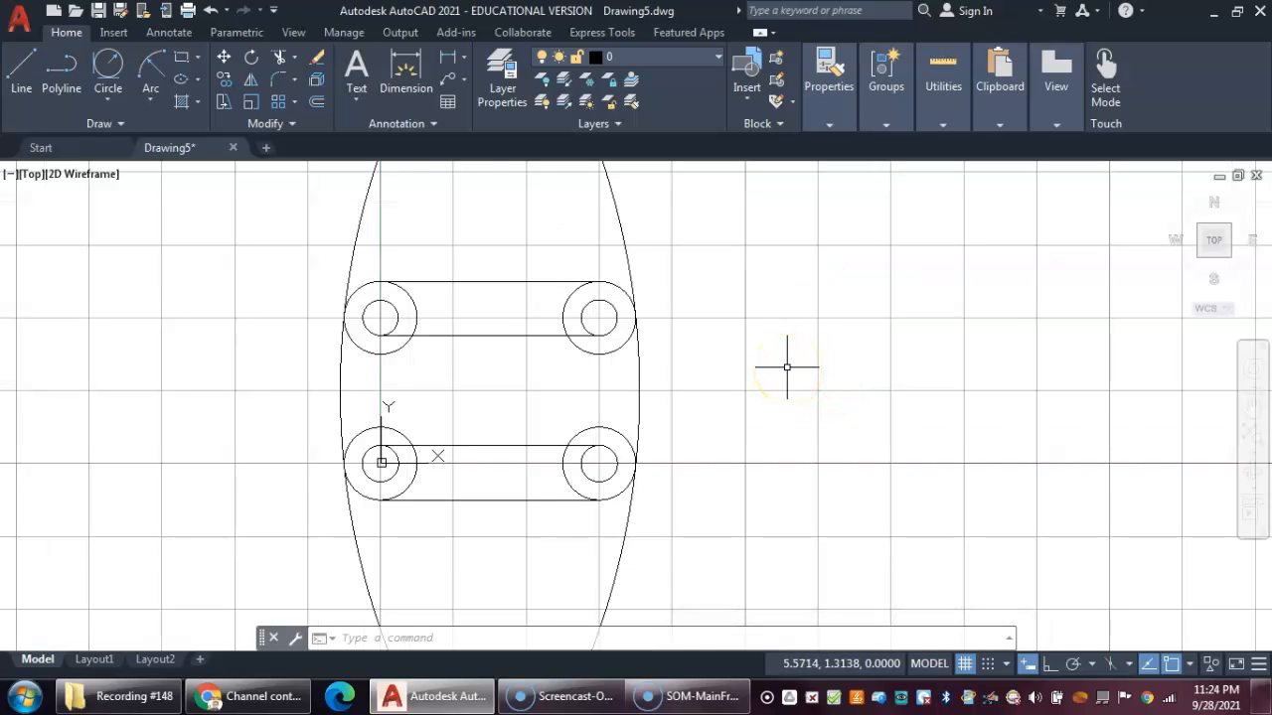
left_click(282, 57)
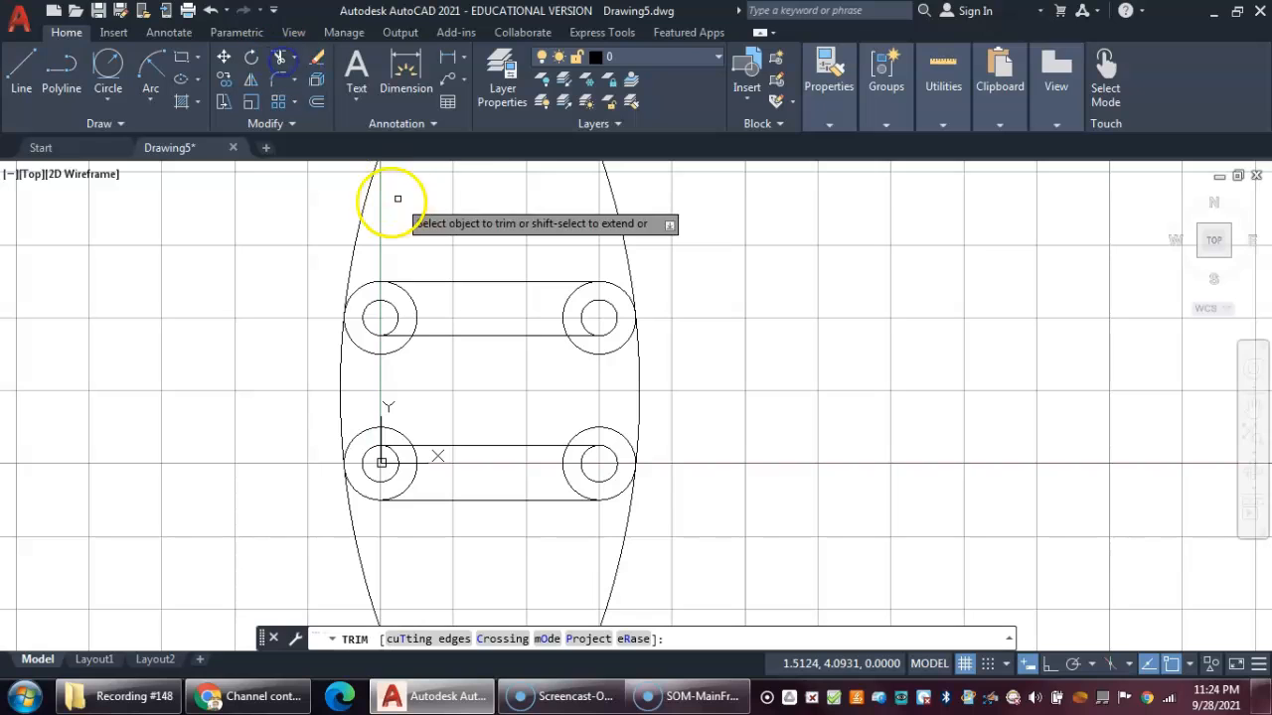
left_click(350, 212)
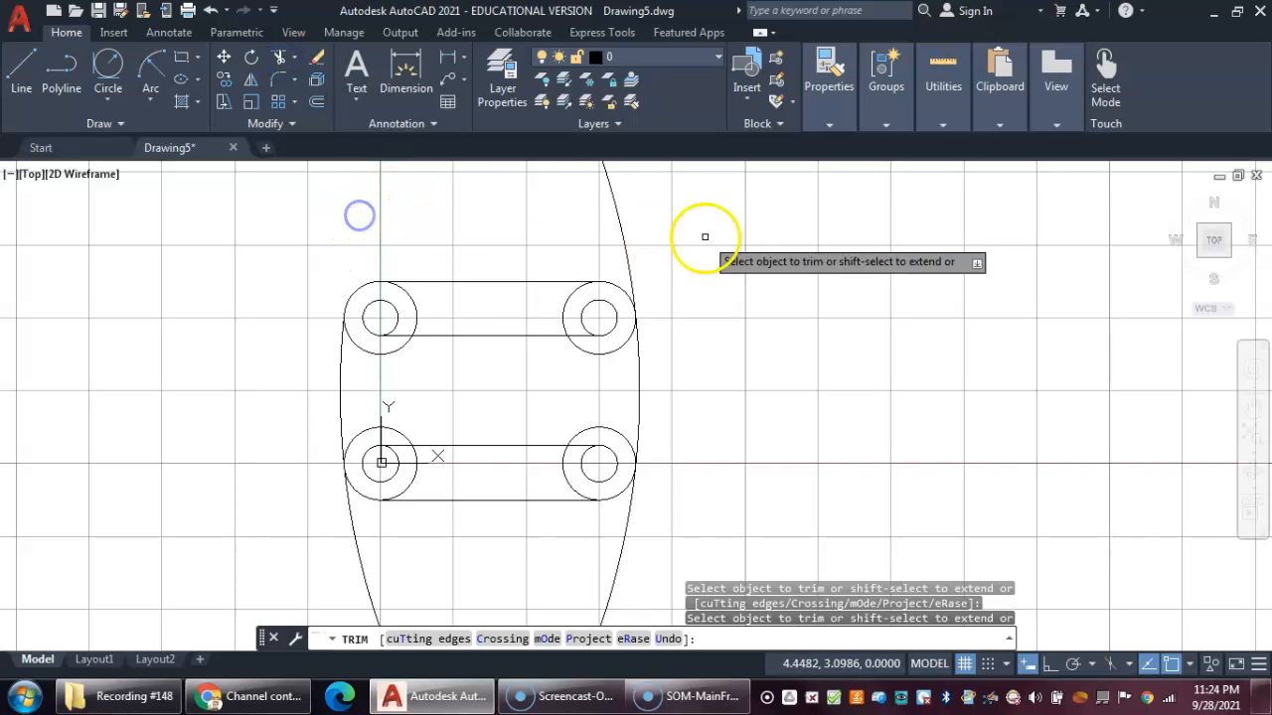
left_click(624, 231)
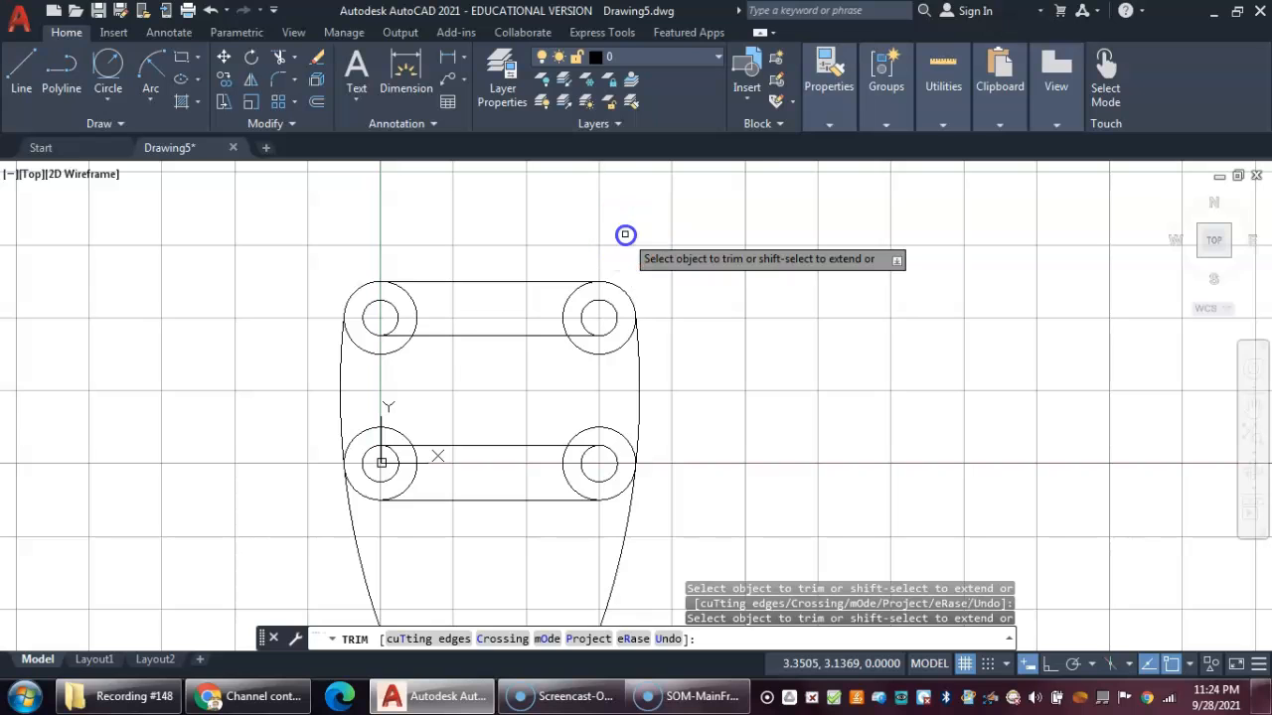
left_click(610, 586)
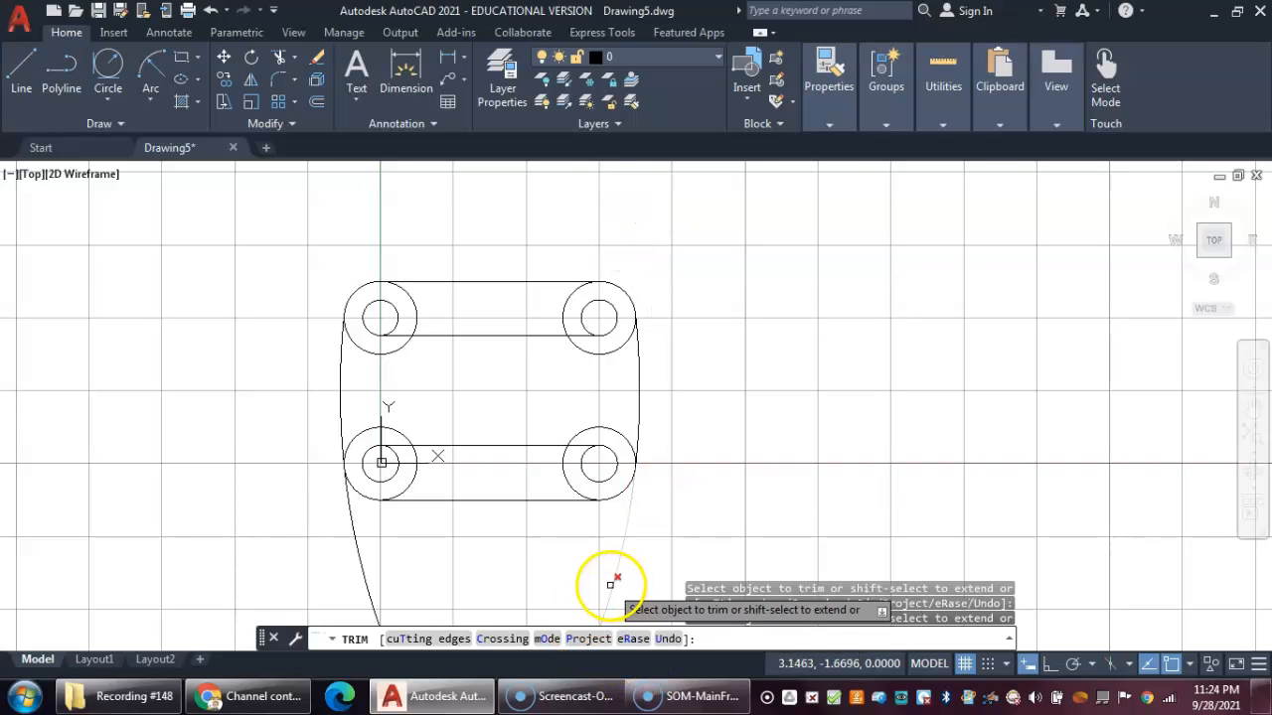
left_click(347, 554)
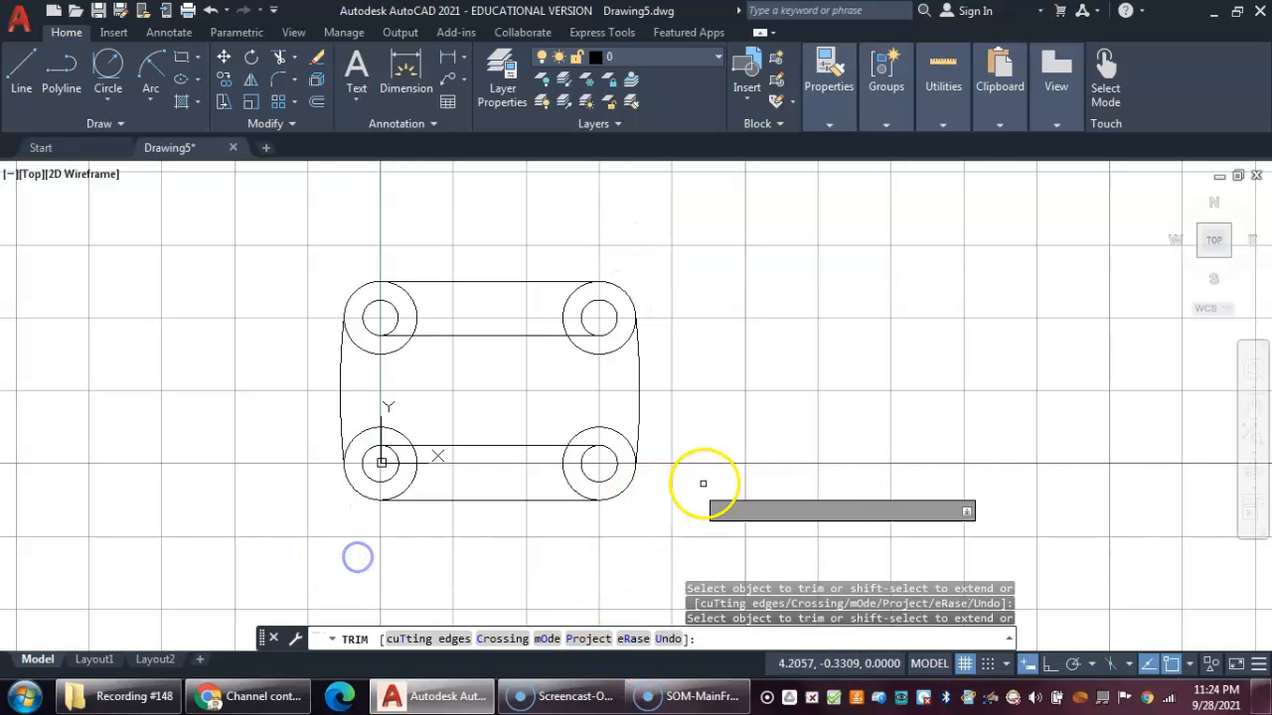
scroll(704, 480, "down", 2)
key("Escape")
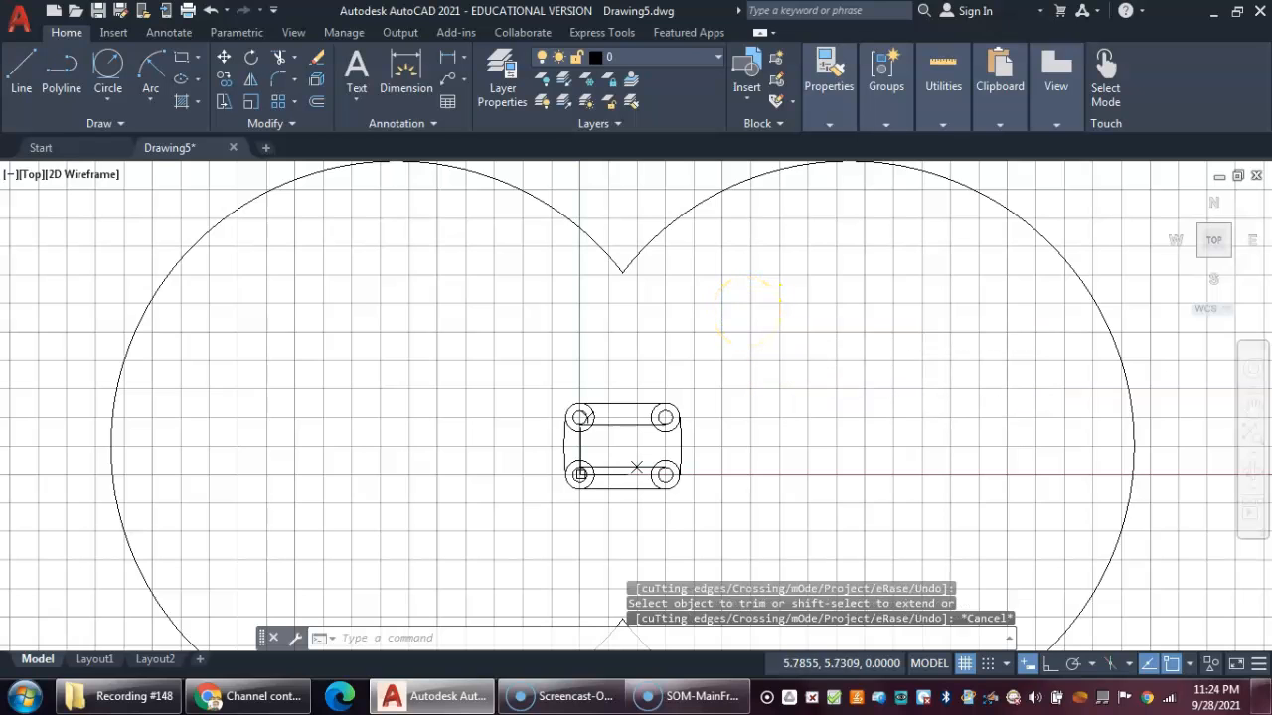
Step: Erase the two large leftover arcs of the radius 10 circles outside the plate
left_click(682, 216)
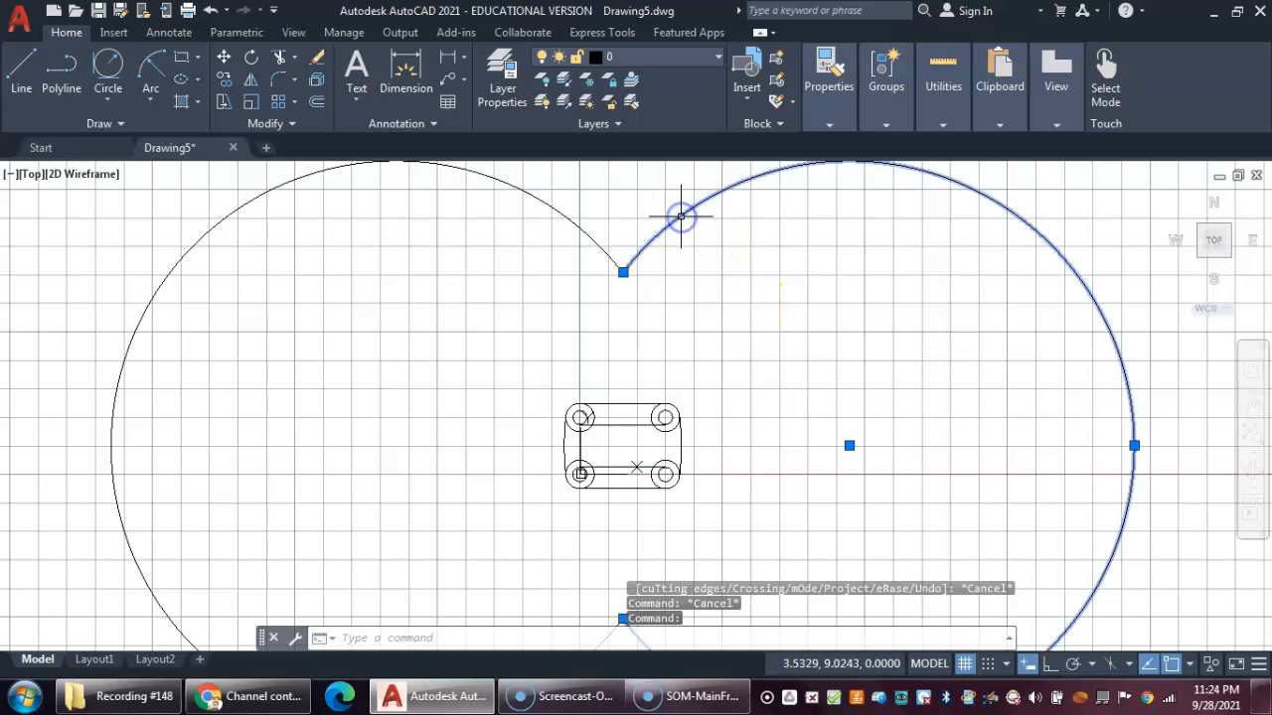
key("Delete")
left_click(578, 204)
key("Delete")
Step: Turn off the drawing grid display
scroll(631, 400, "down", 3)
scroll(630, 401, "up", 5)
middle_click_drag(653, 321, 624, 361)
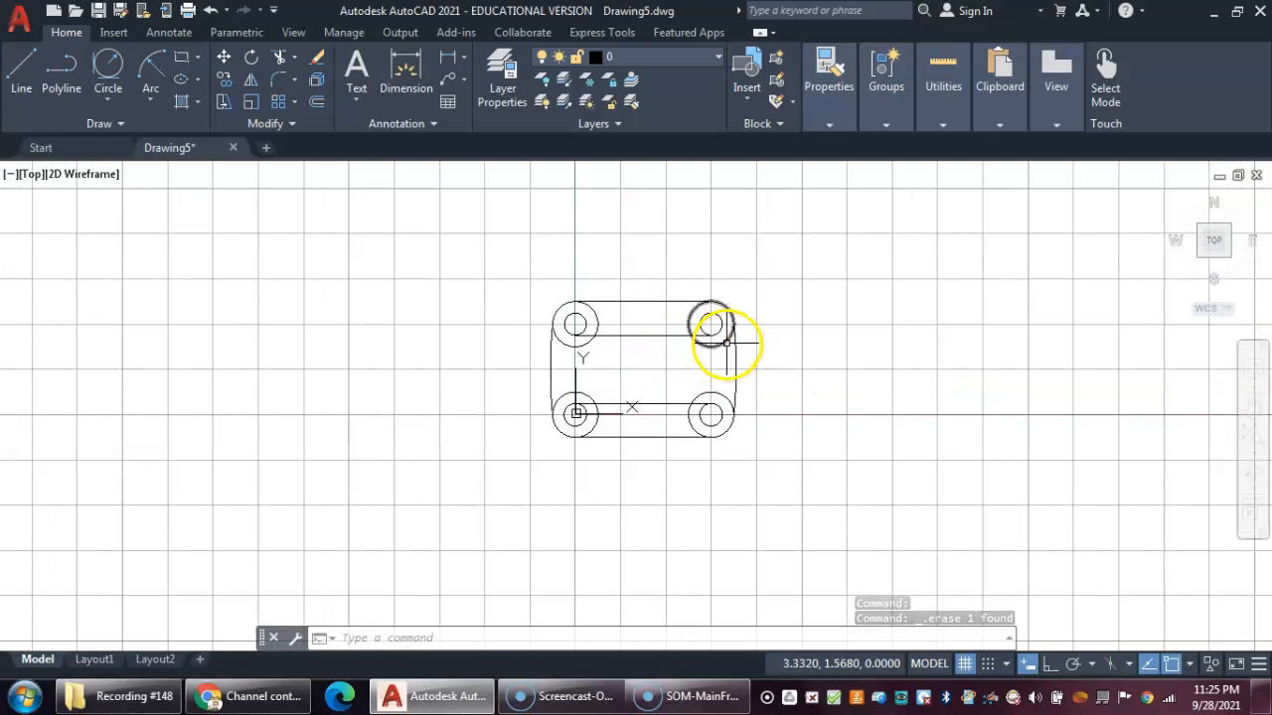
left_click(964, 664)
Step: Trim the ends of the two inner horizontal lines where they run inside the four outer corner circles
scroll(852, 368, "up", 2)
middle_click_drag(704, 323, 736, 329)
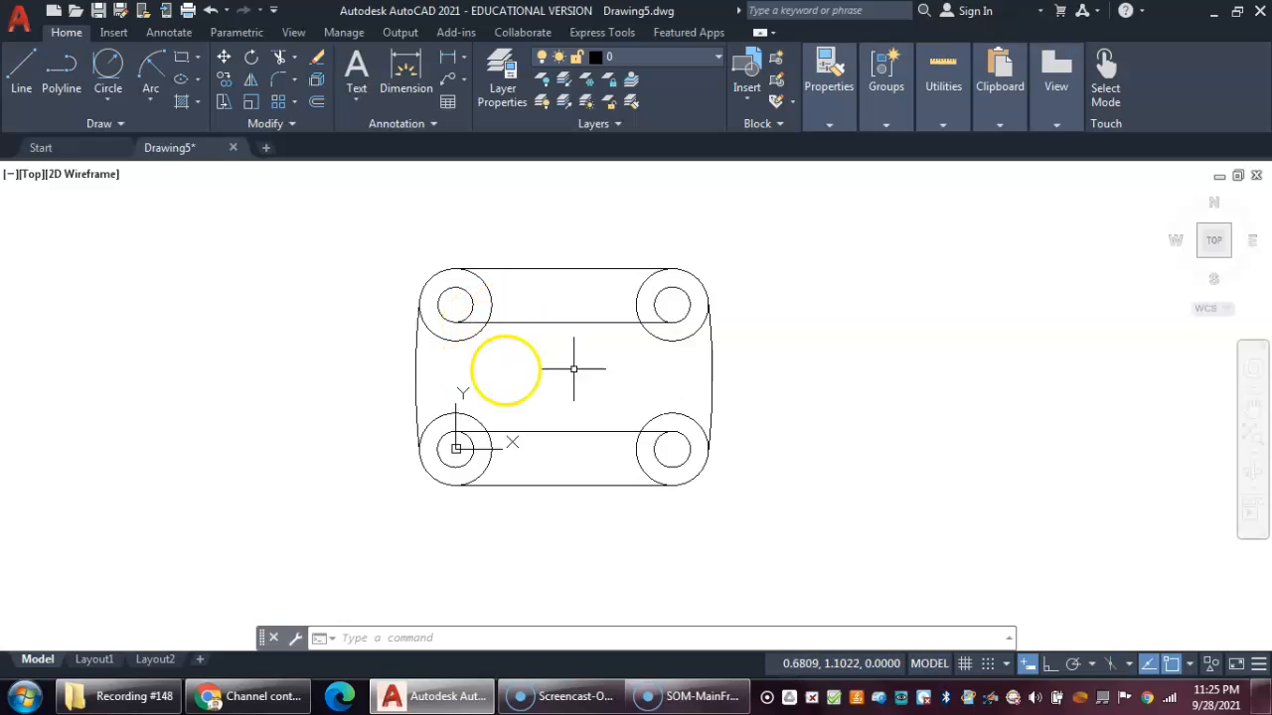
left_click(284, 56)
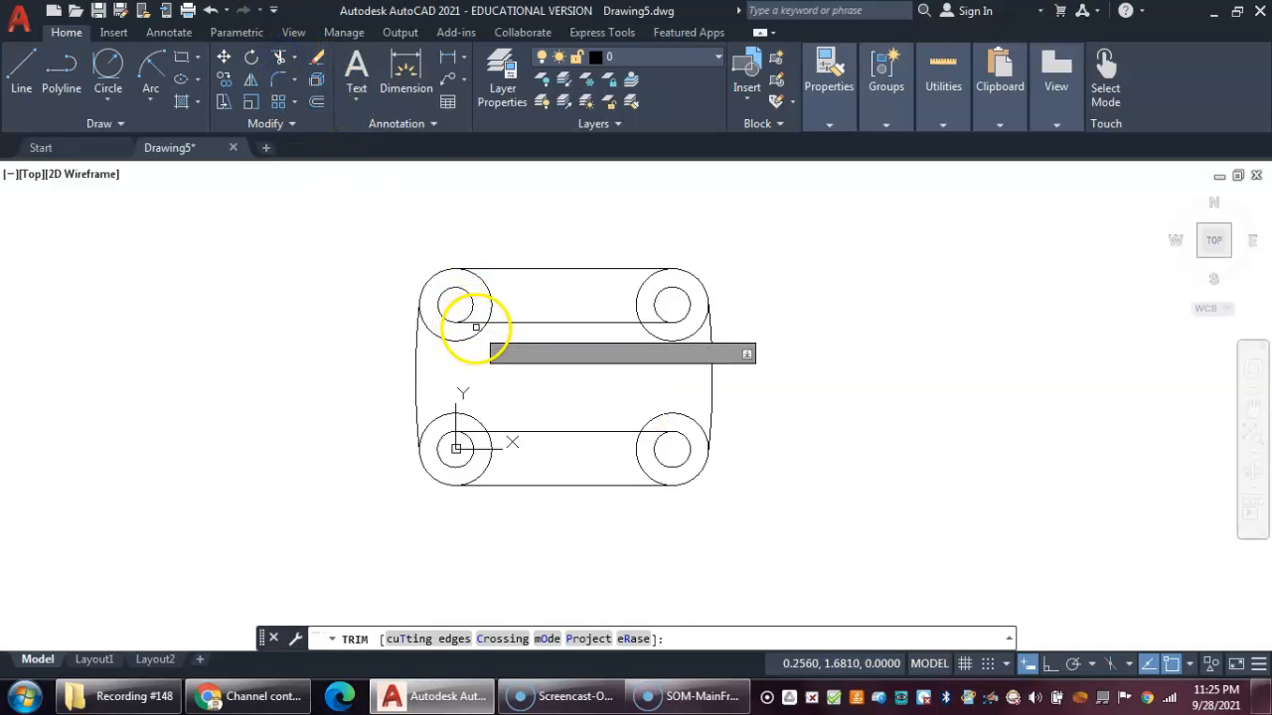
left_click(477, 323)
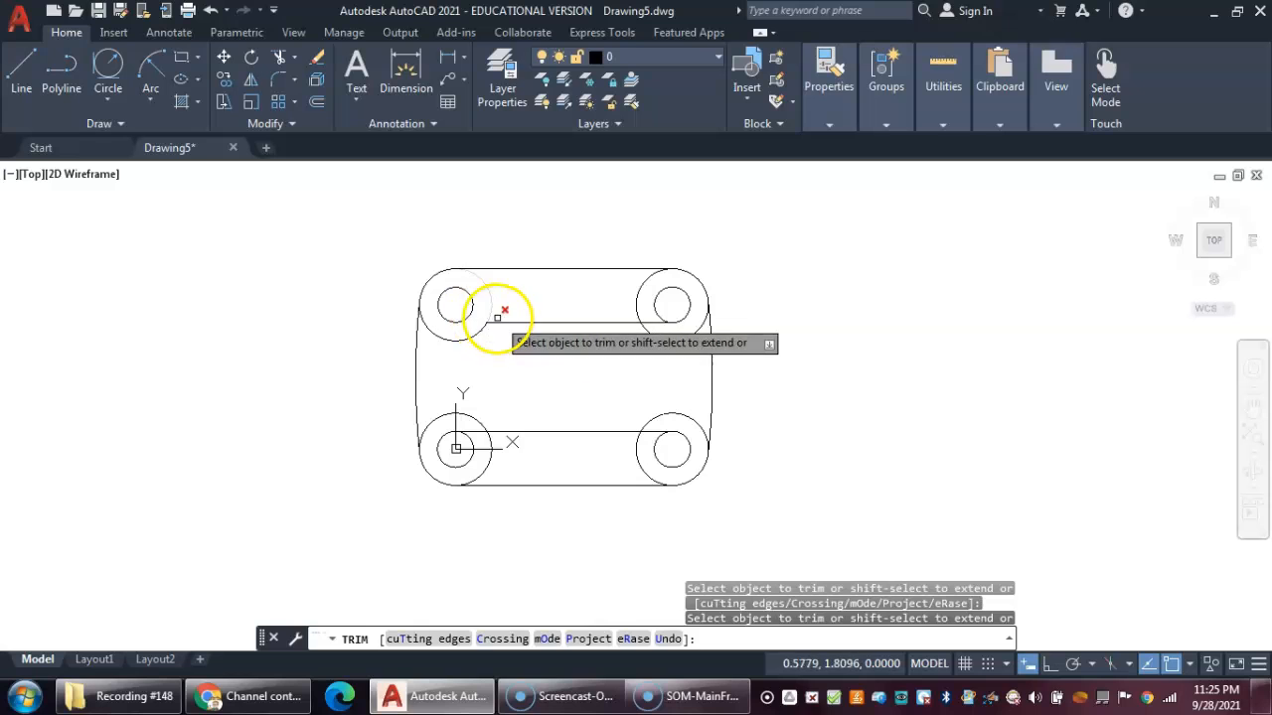
left_click(656, 320)
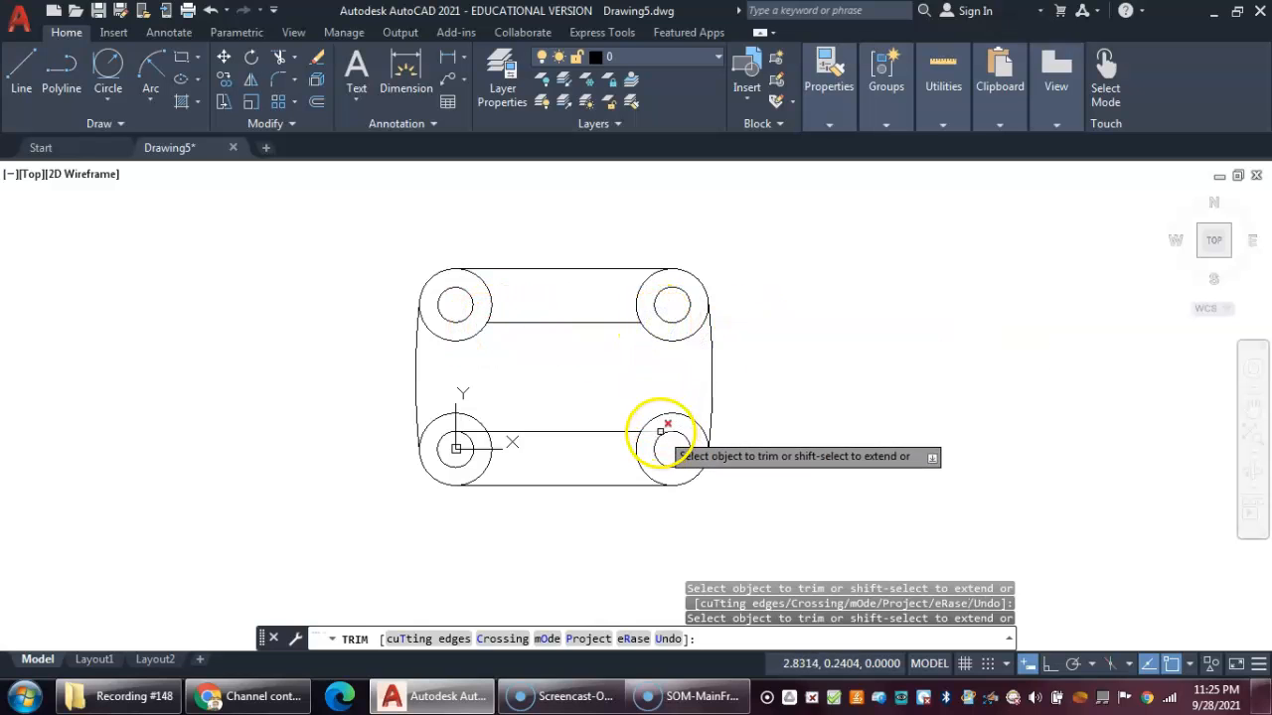
left_click(468, 431)
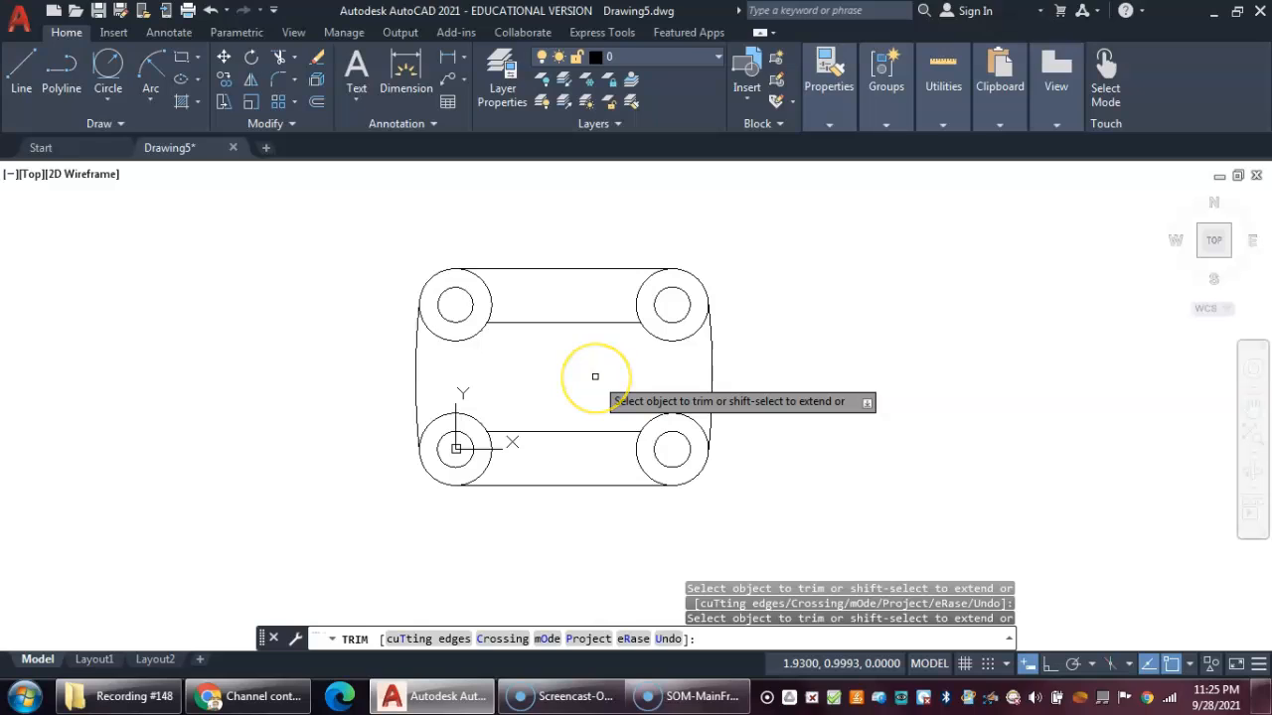
key("Escape")
key("Escape")
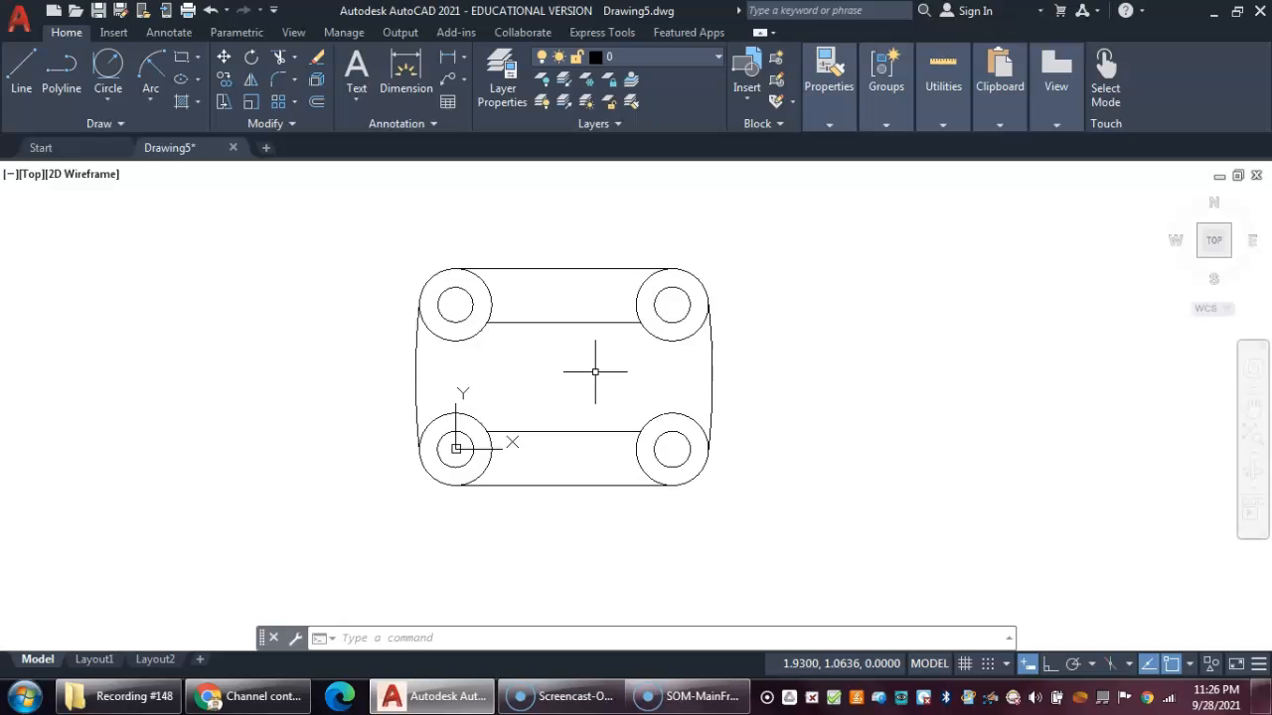
Step: Draw a Tan, Tan, Radius circle of radius .56 between the facing sides of the outer circles at 0,2 and 0,0
left_click(105, 66)
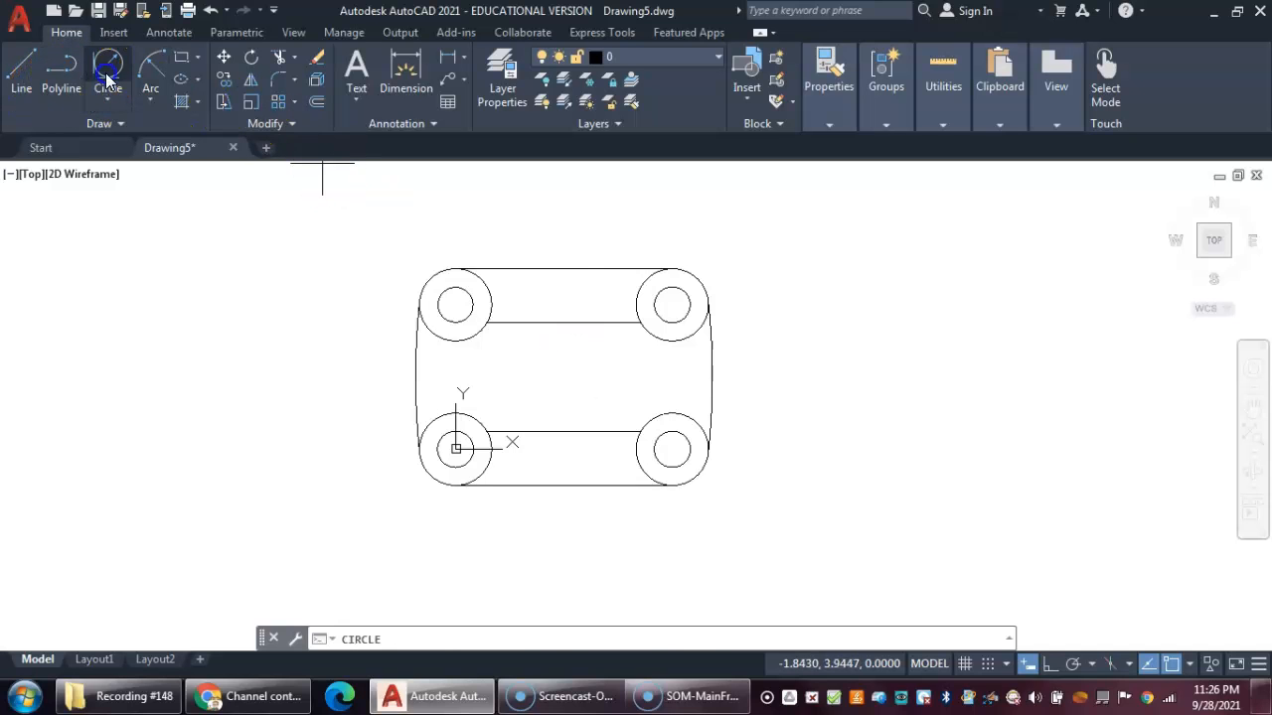
left_click(478, 338)
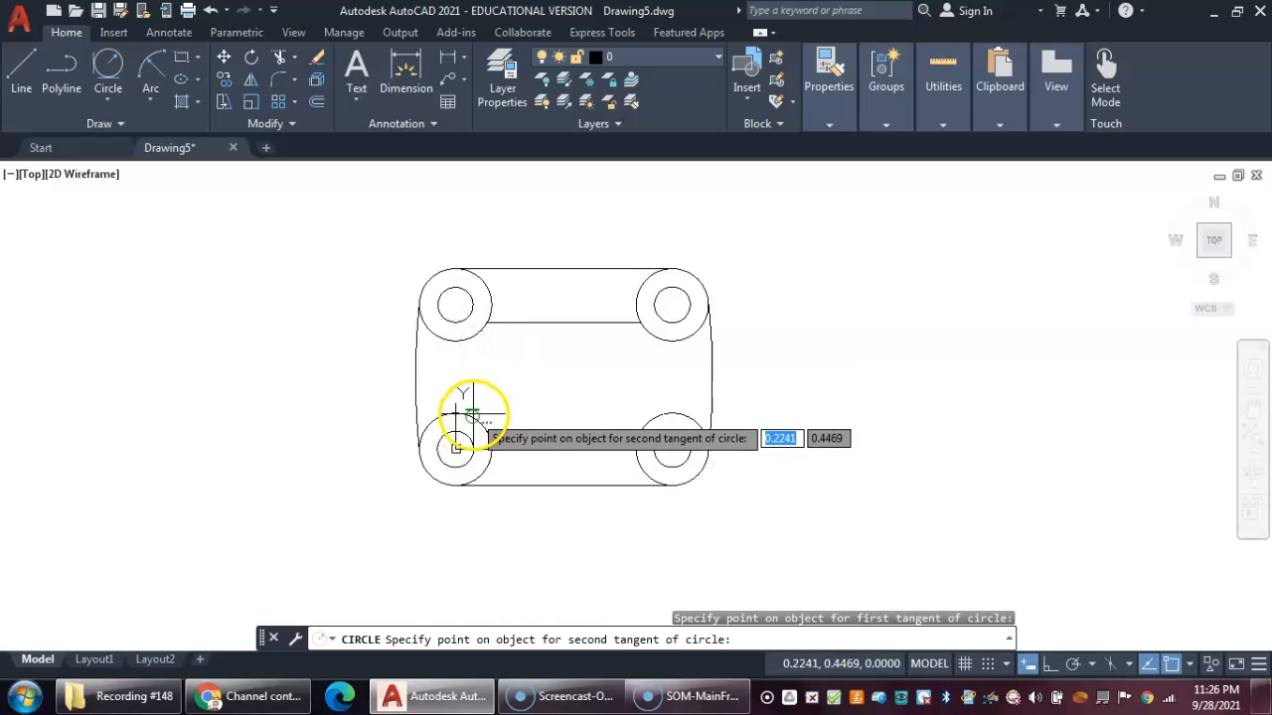
left_click(465, 417)
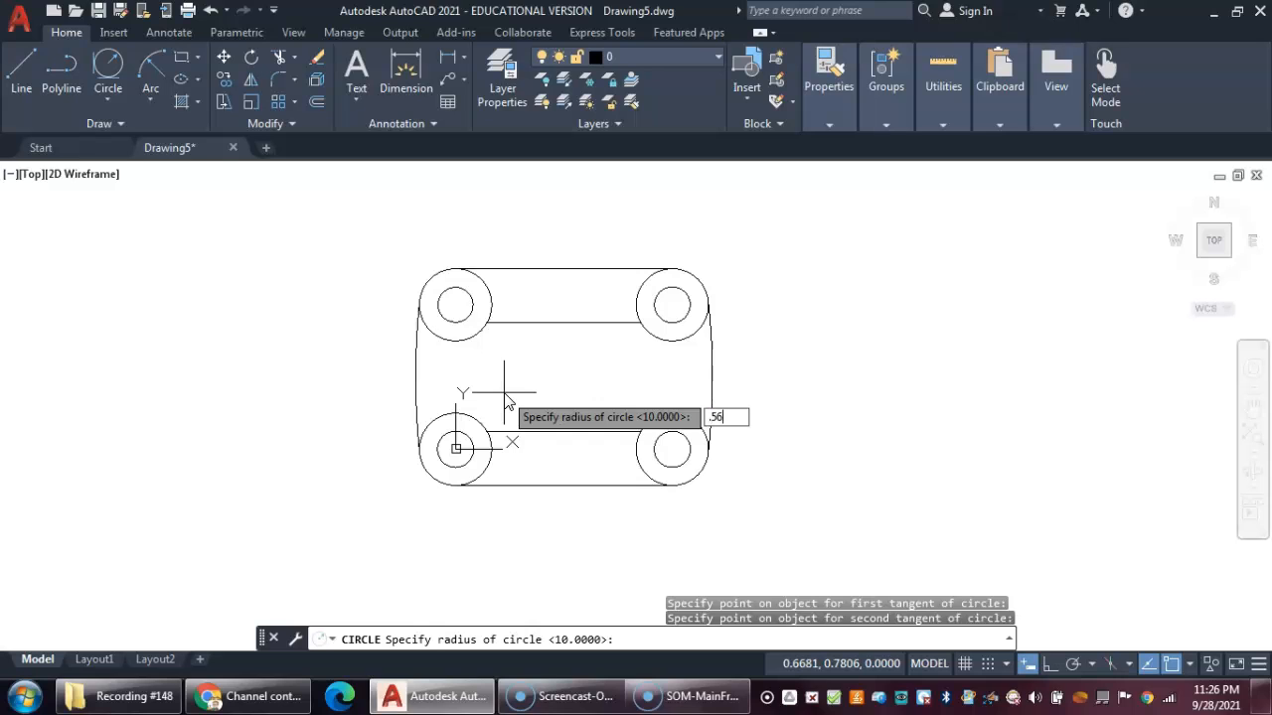
key("Return")
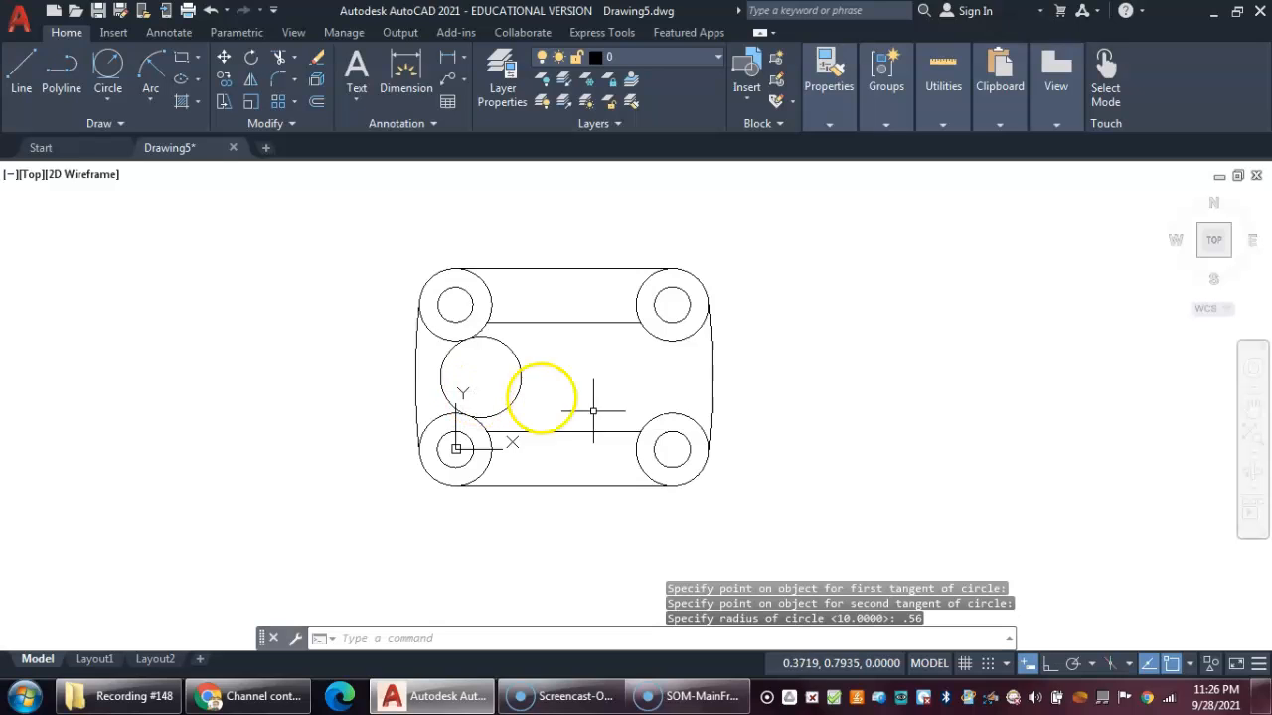
right_click(627, 359)
left_click(685, 24)
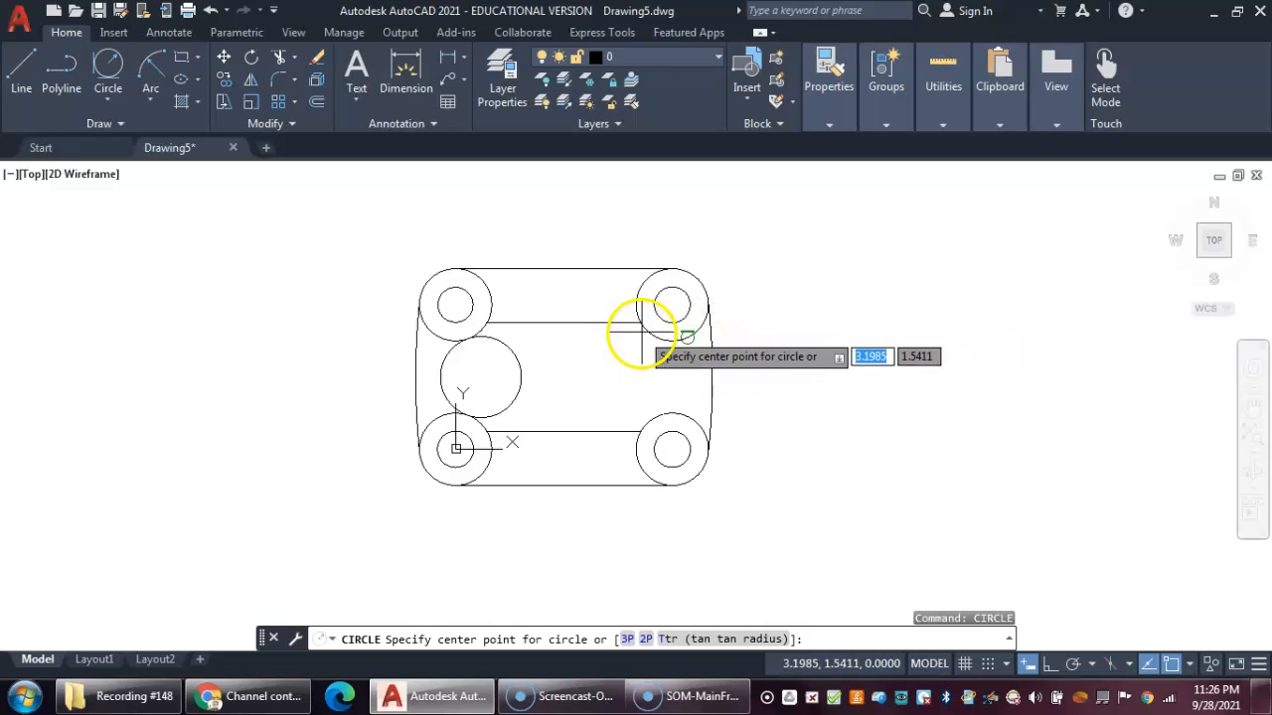
left_click(650, 335)
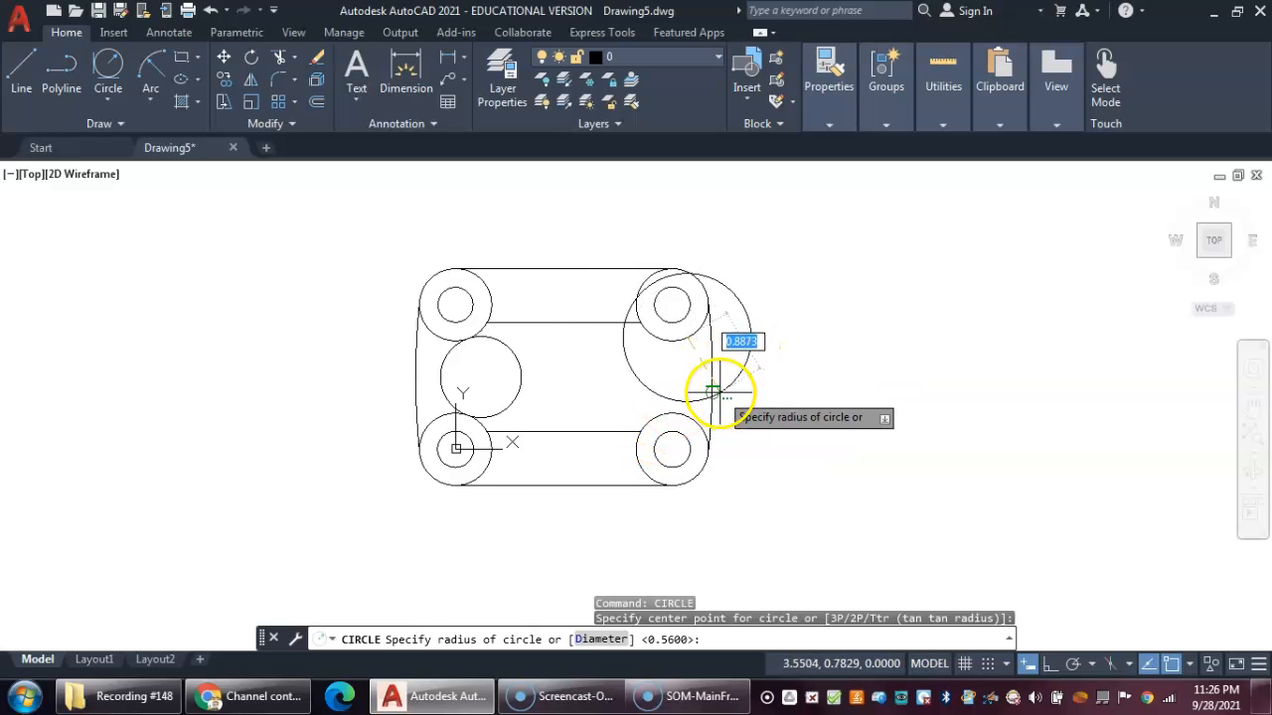
key("Escape")
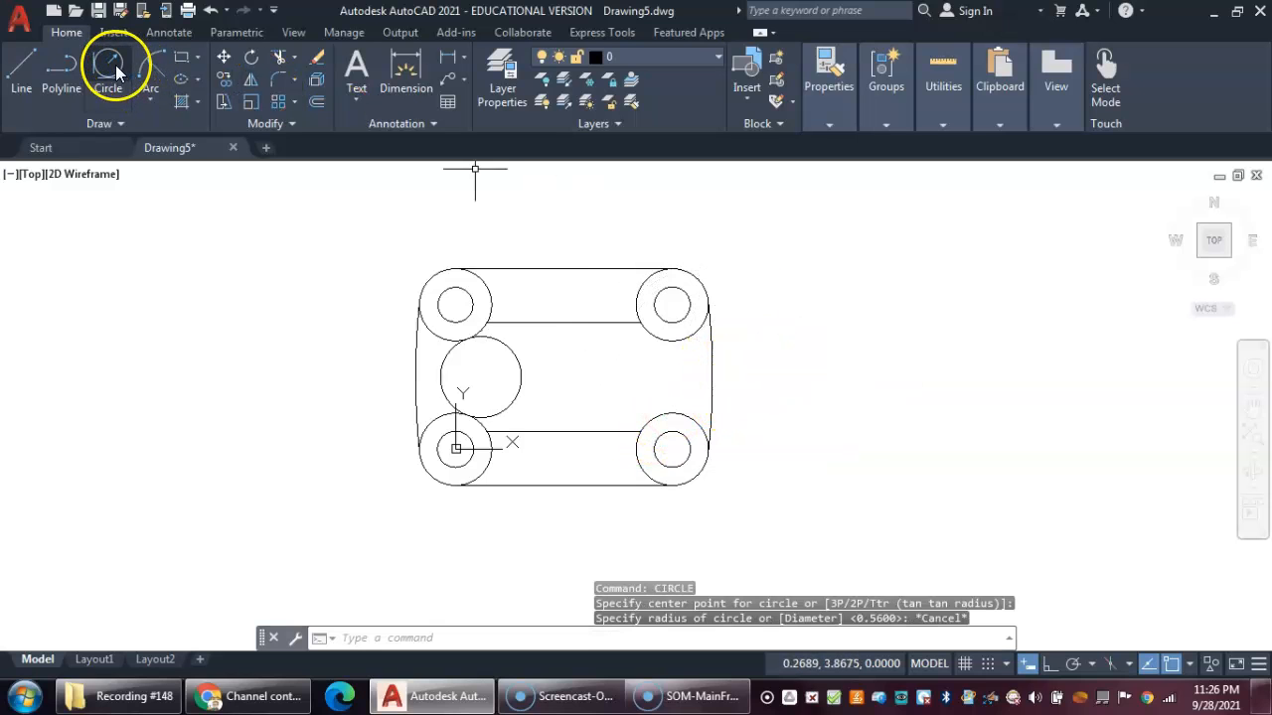
Step: Draw a second Tan, Tan, Radius circle of radius .56 between the facing sides of the outer circles at 3,2 and 3,0
left_click(104, 97)
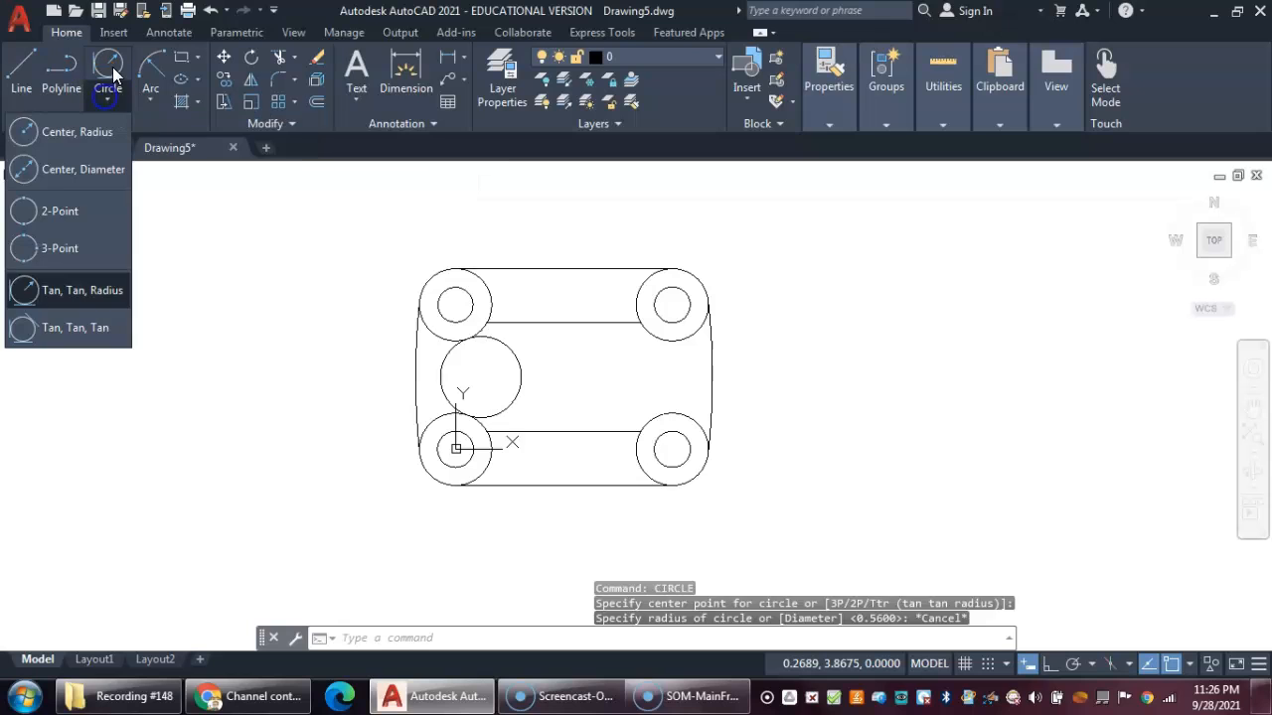
left_click(56, 290)
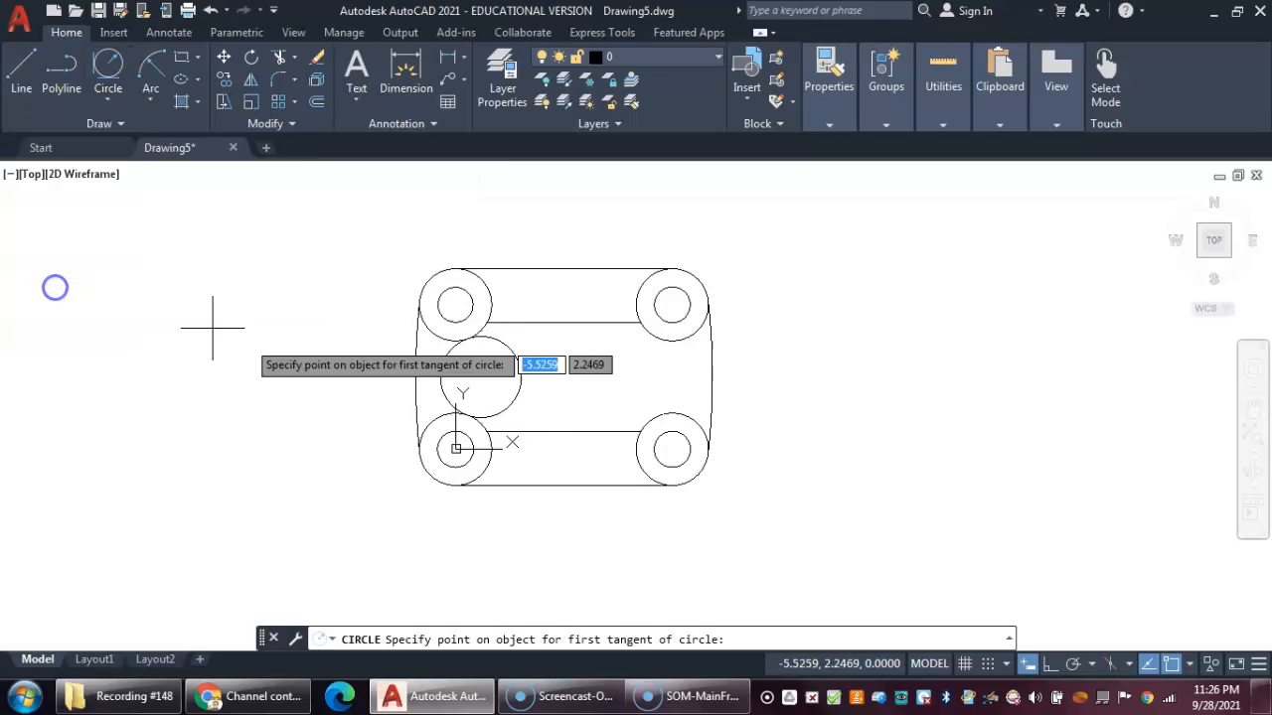
left_click(646, 329)
left_click(652, 418)
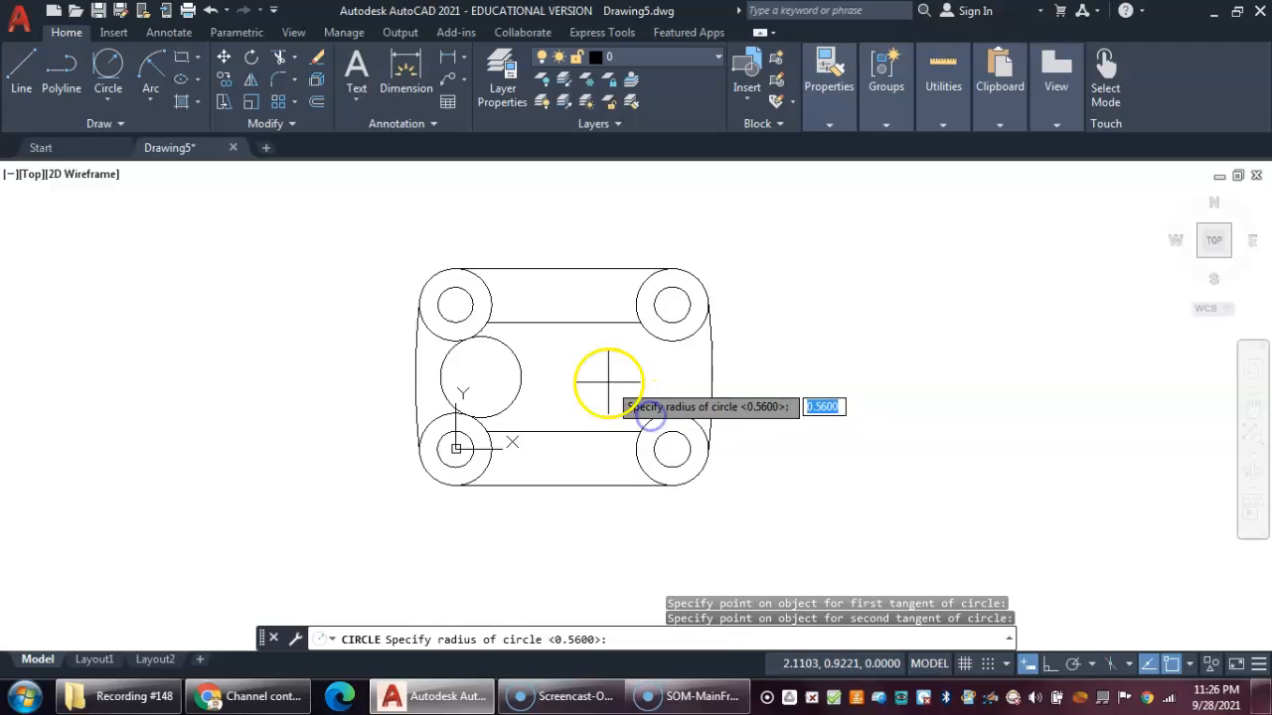
key("Return")
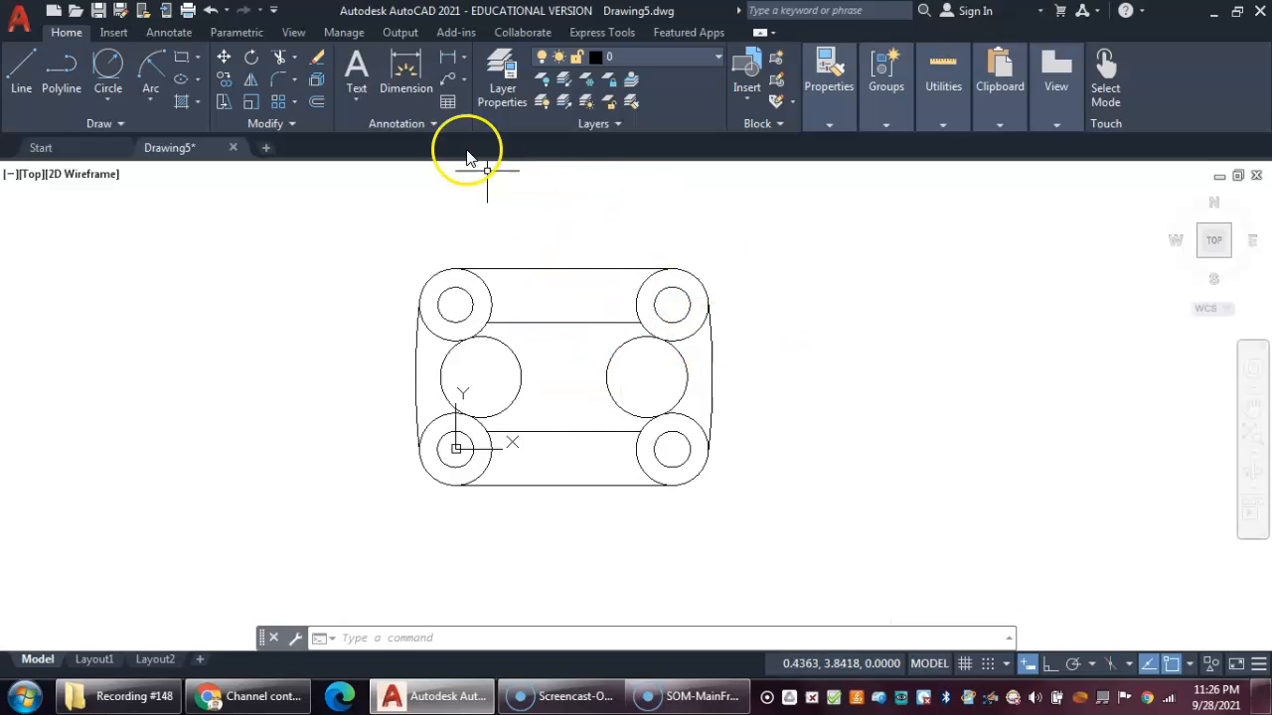
Step: Trim the outer circles at 0,2 and 0,0 and the .56 radius circle between them down to the plate outline and inner cutout
left_click(282, 56)
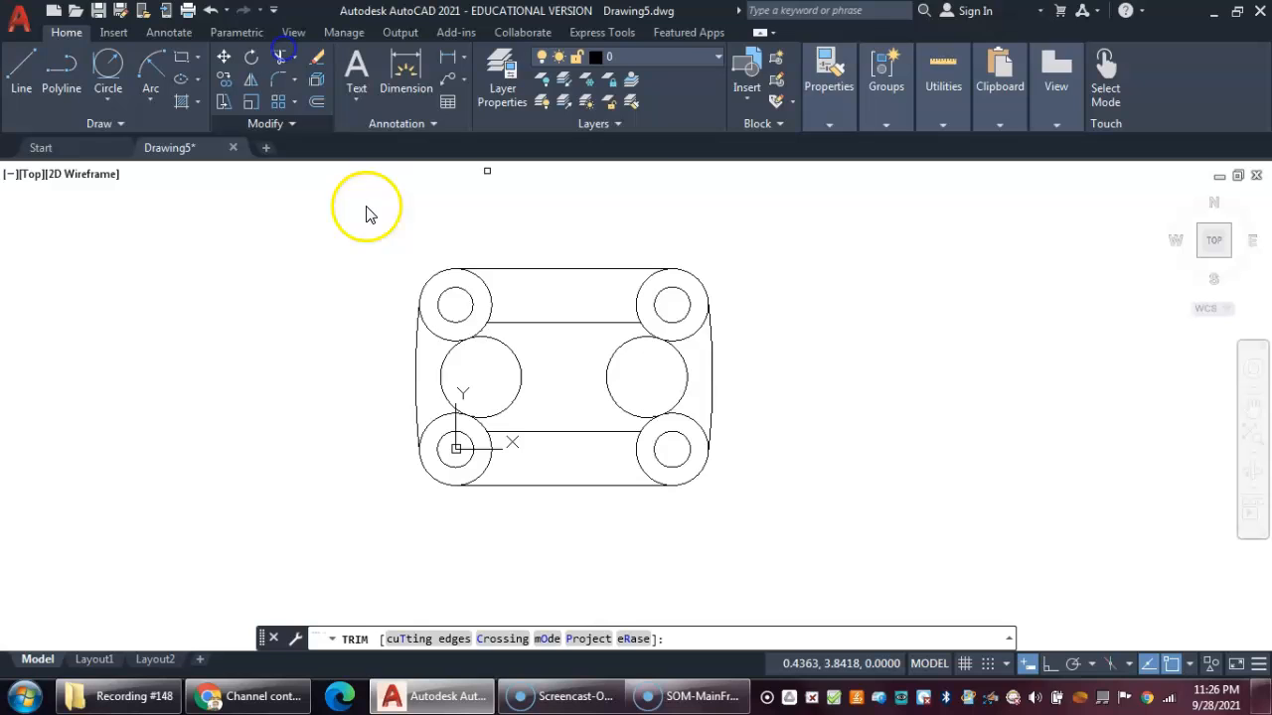
left_click(488, 293)
left_click(440, 338)
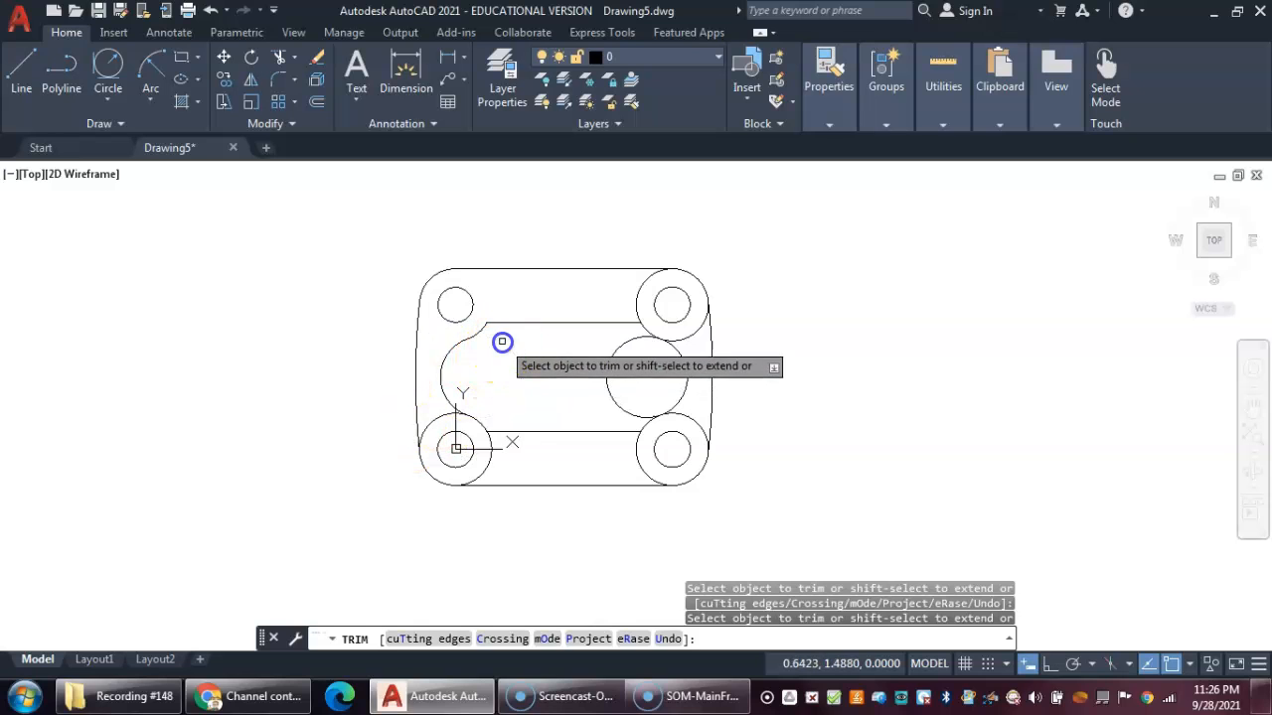
left_click(432, 421)
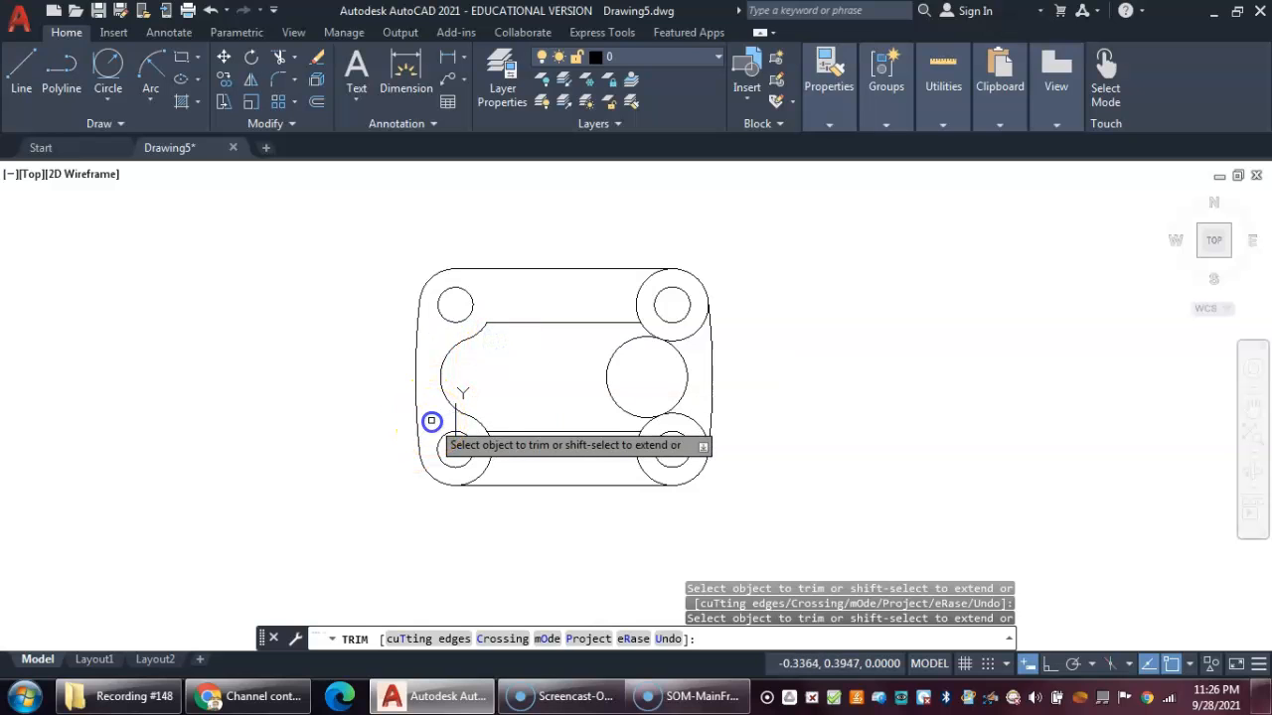
left_click(490, 455)
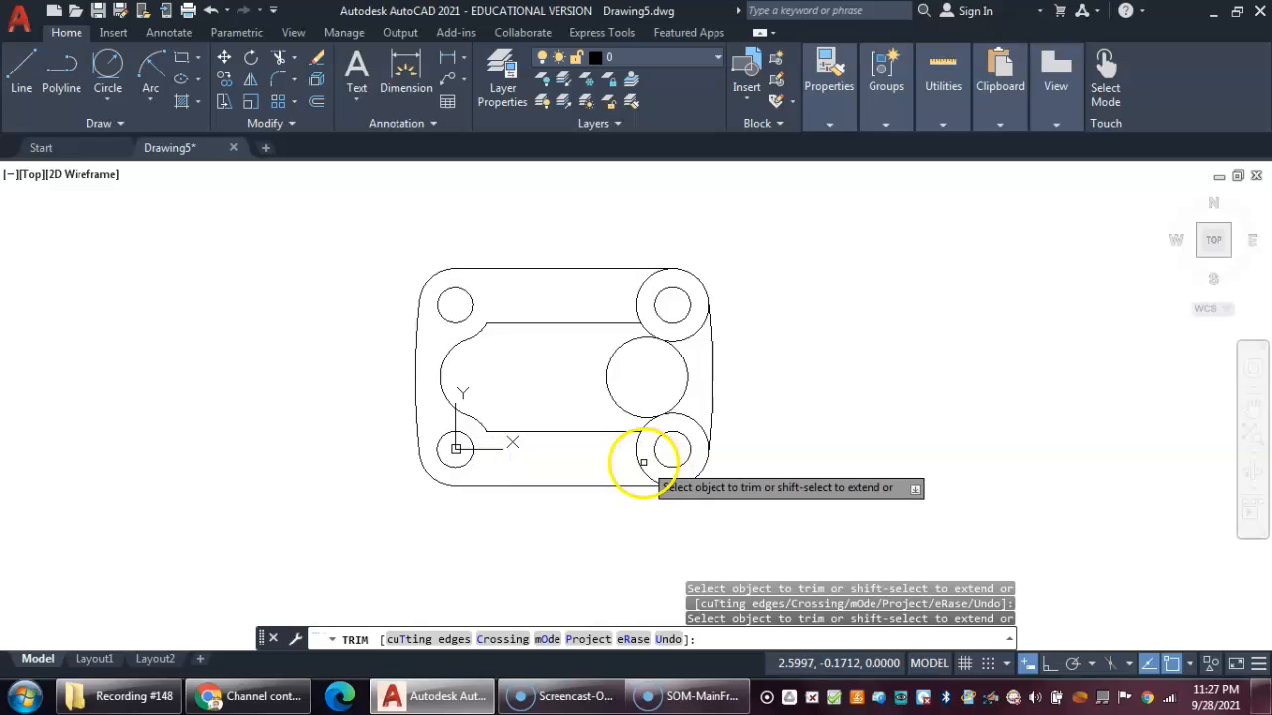
Step: Trim the .56 radius circle and the outer circles at 3,2 and 3,0 down to the plate outline and inner cutout
left_click(622, 407)
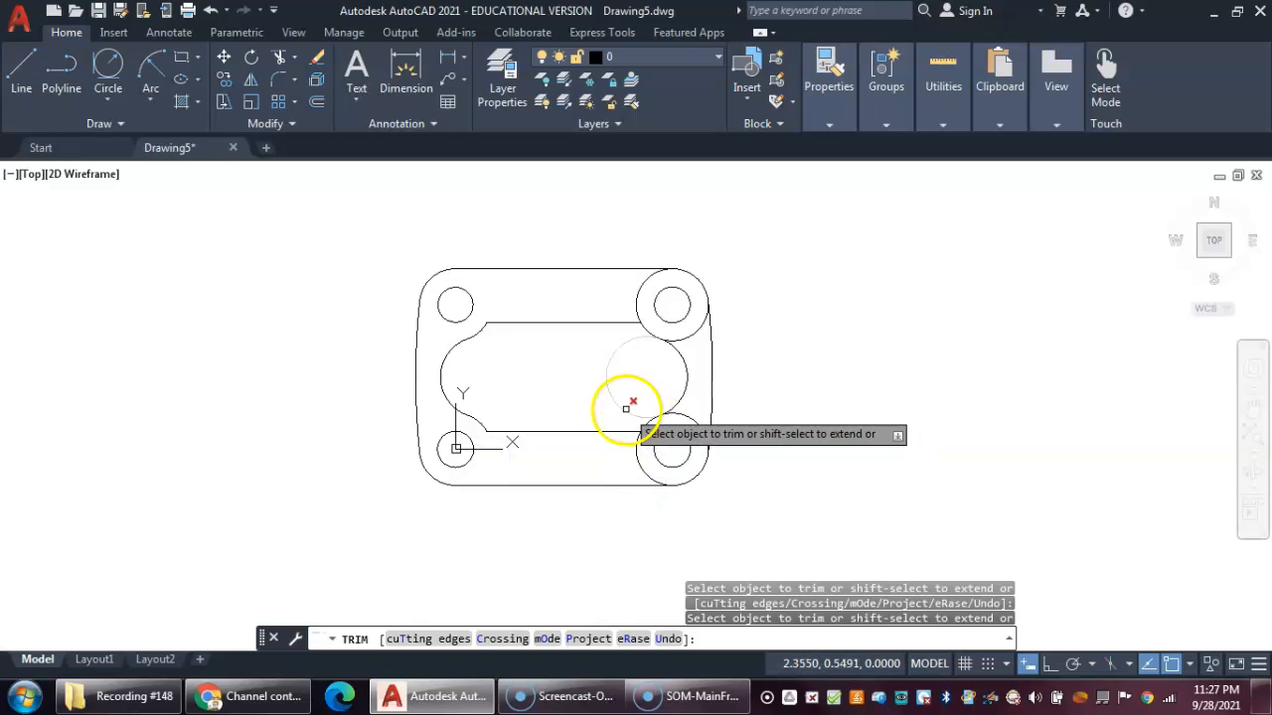
left_click(683, 417)
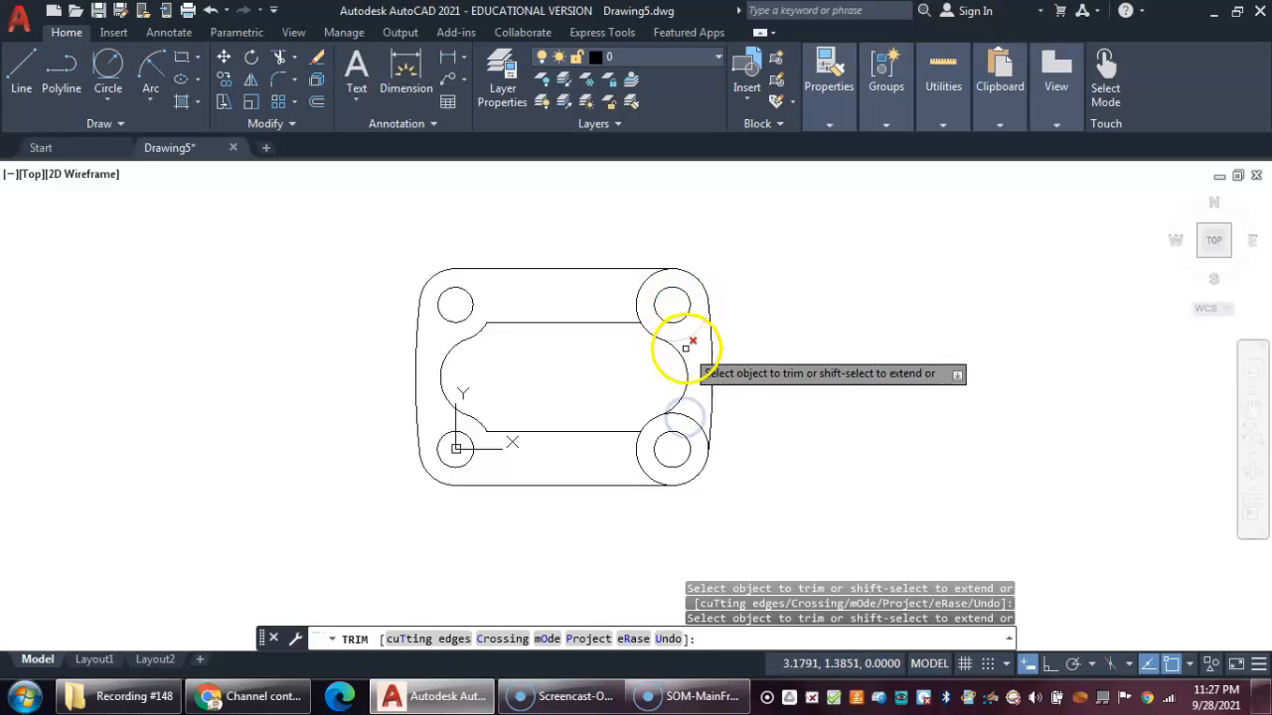
left_click(690, 340)
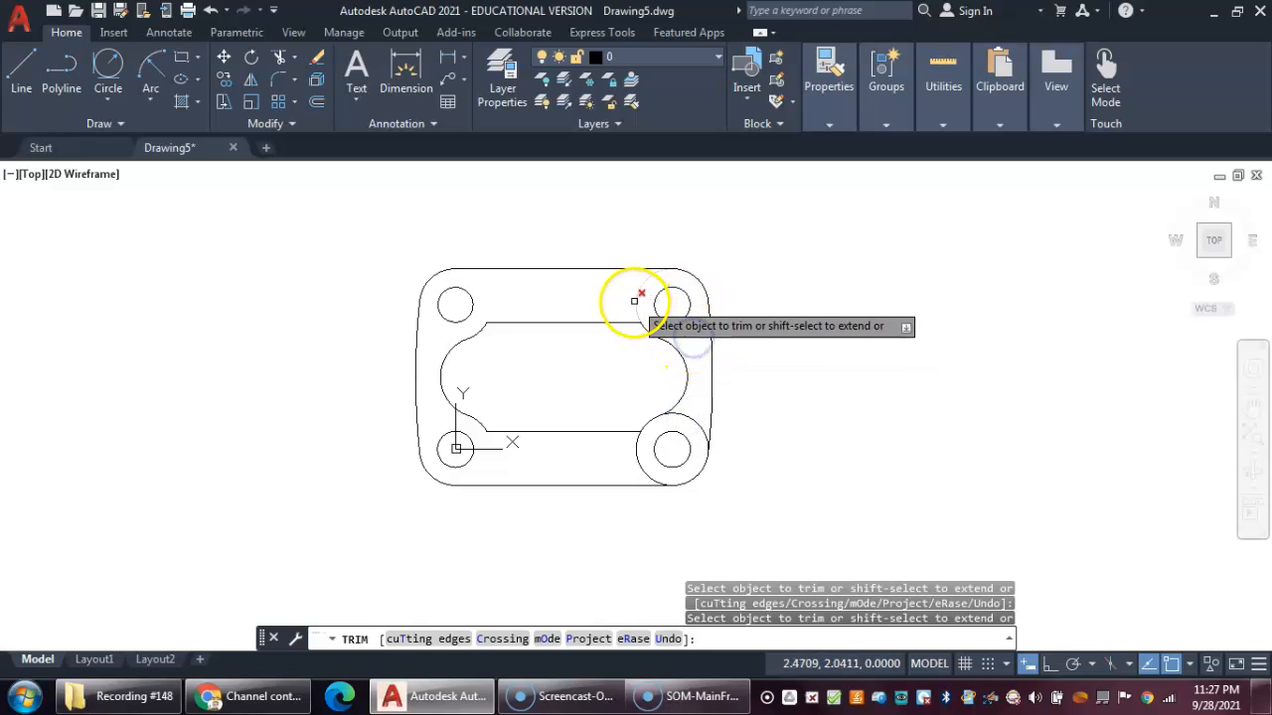
left_click(696, 420)
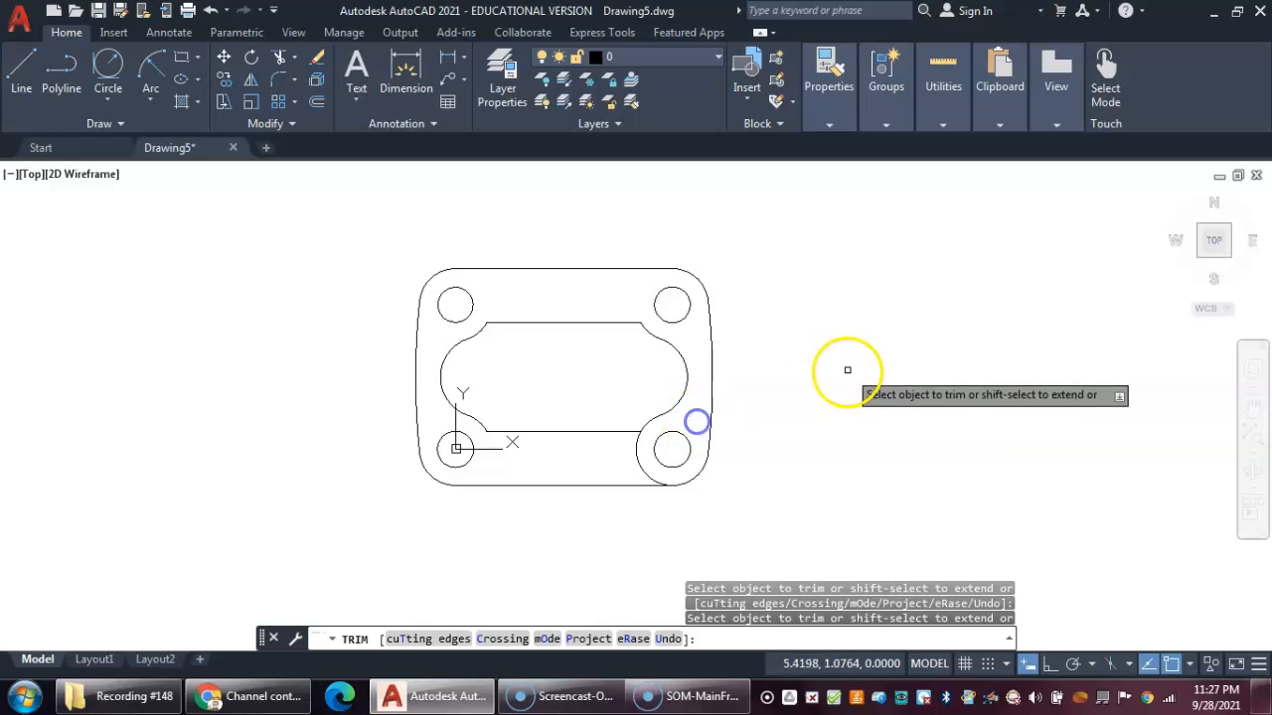
left_click(638, 454)
middle_click_drag(776, 317, 804, 317)
scroll(806, 318, "down", 1)
scroll(800, 315, "up", 2)
scroll(802, 314, "down", 1)
key("Escape")
key("Escape")
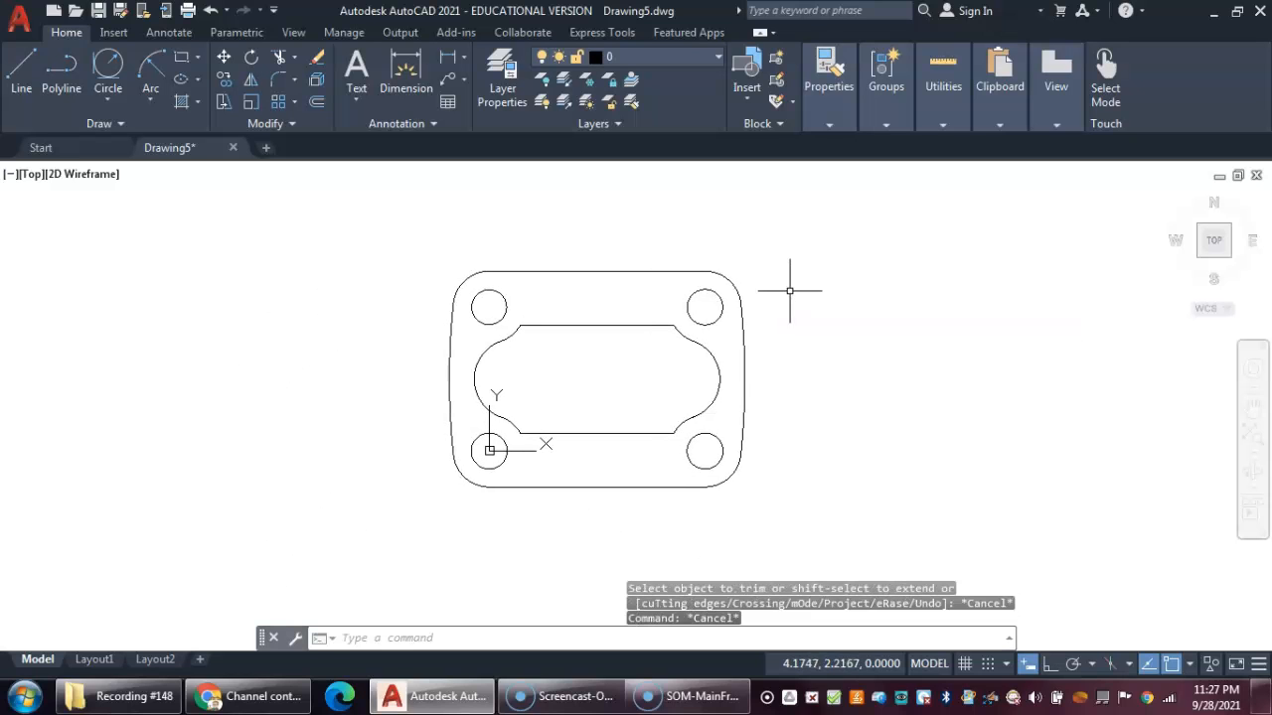
Step: Save the drawing under the name GasketA-FLast in the CAD124 folder as an AutoCAD 2018 drawing
left_click(18, 30)
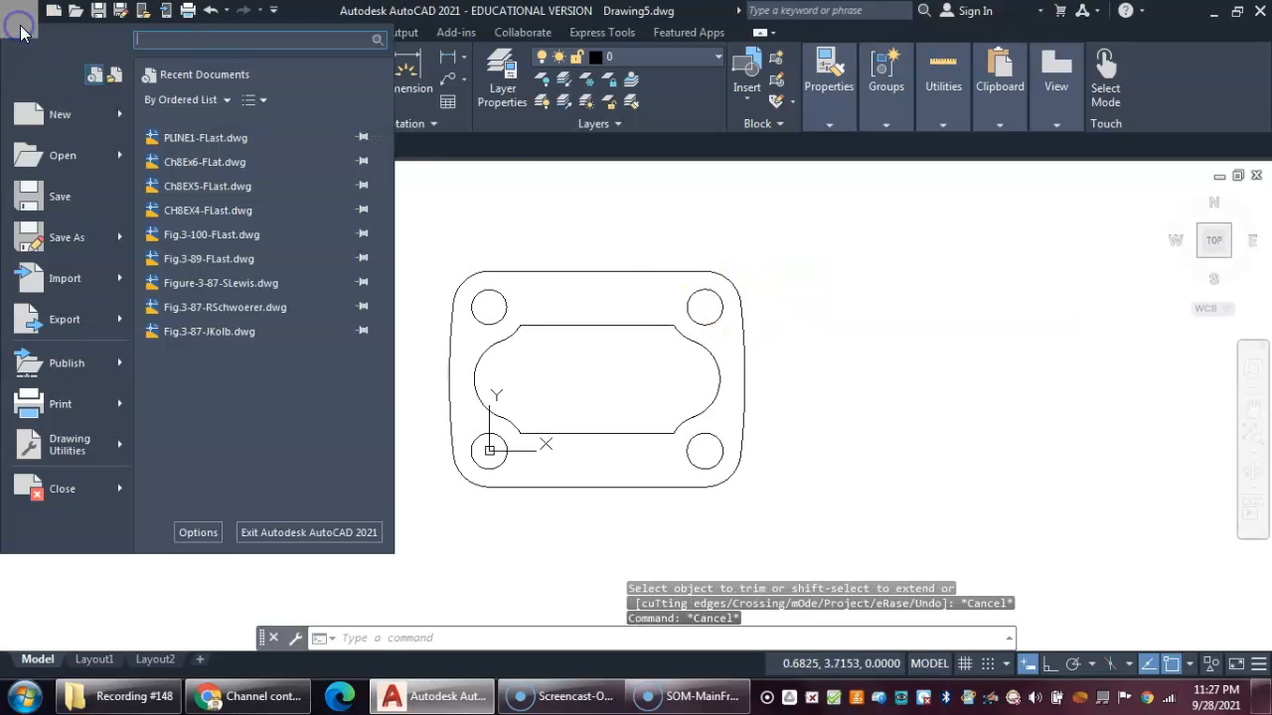
left_click(59, 233)
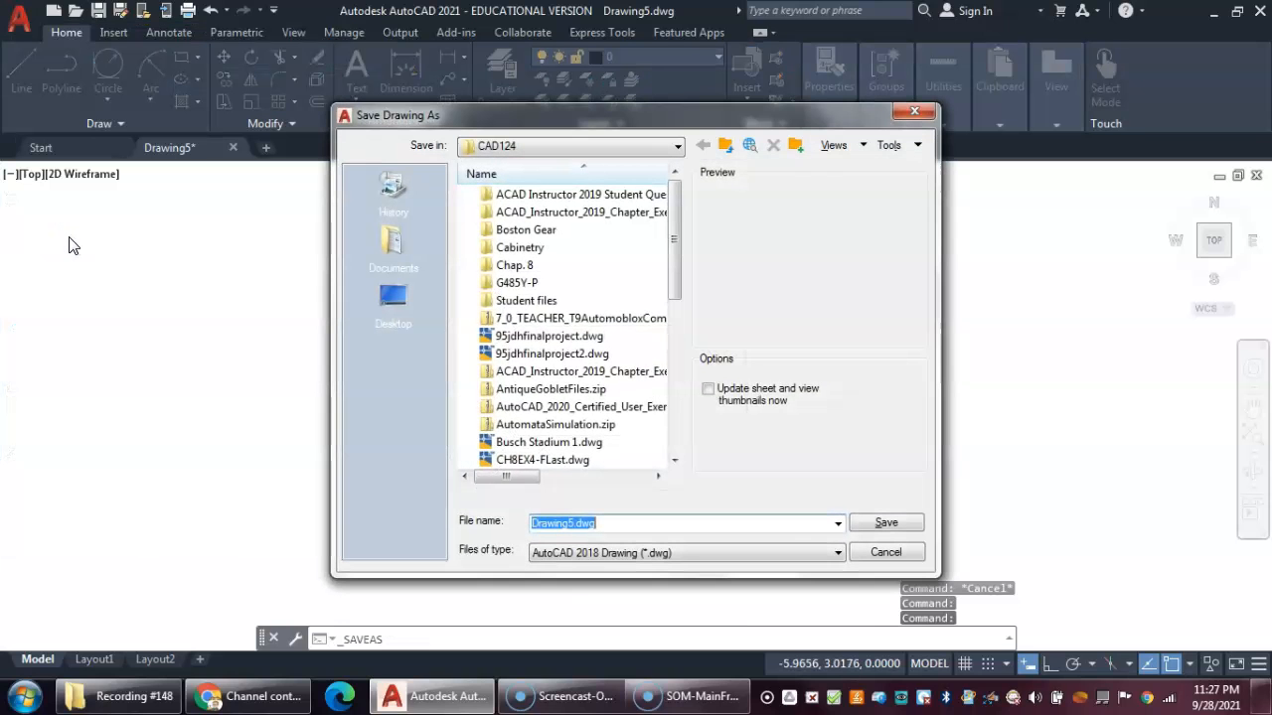
type("GasketA-FLast")
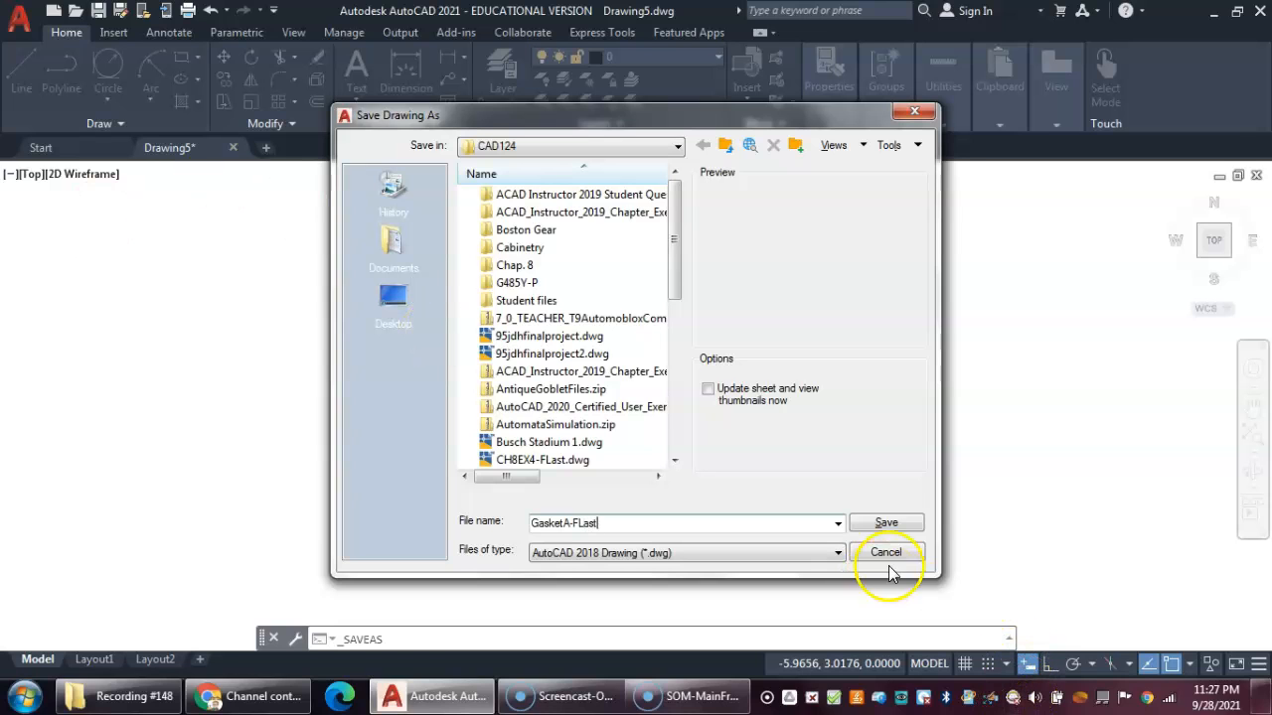
left_click(883, 523)
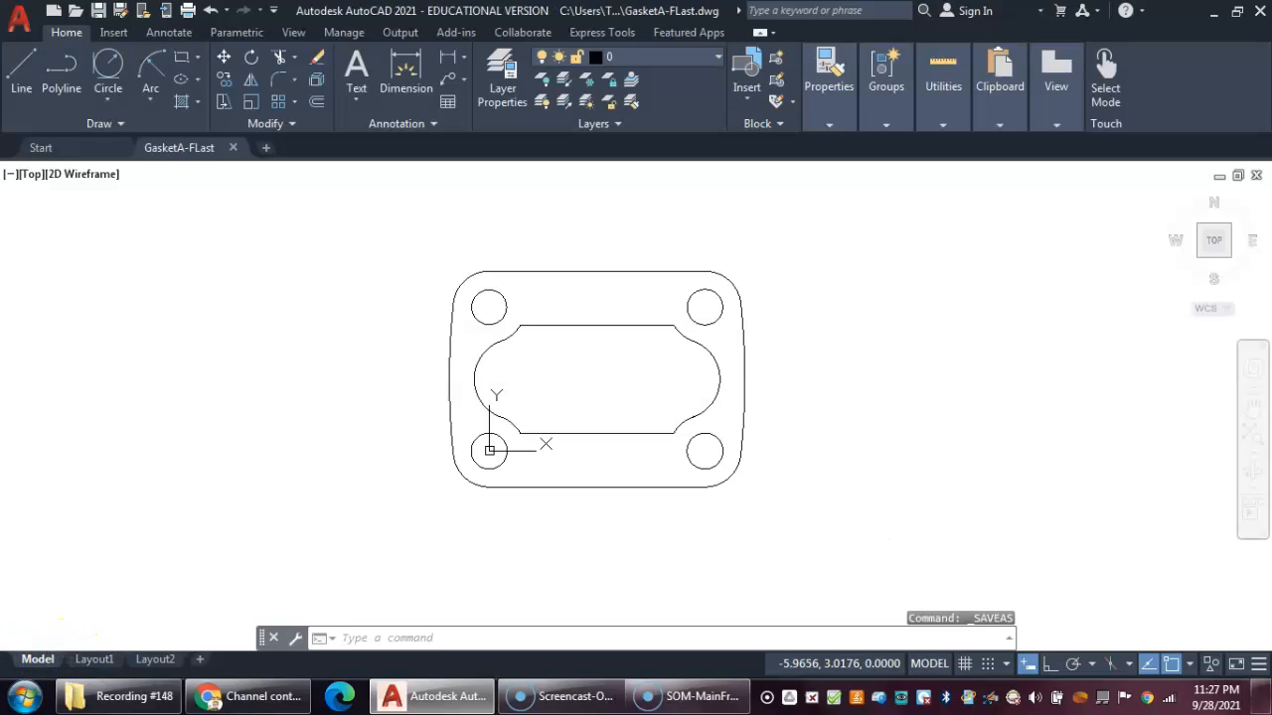